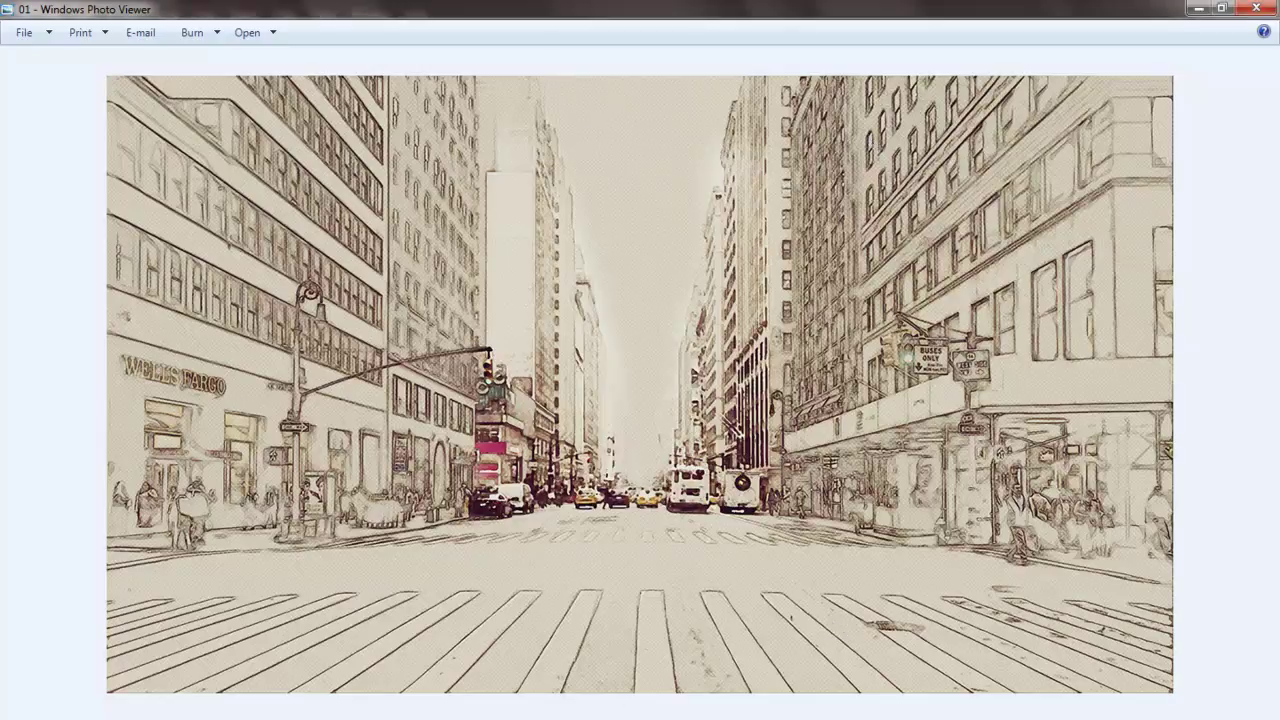
Step: Page through the sample sketches from the race car to the truck and group portrait, enlarging one
key("Right")
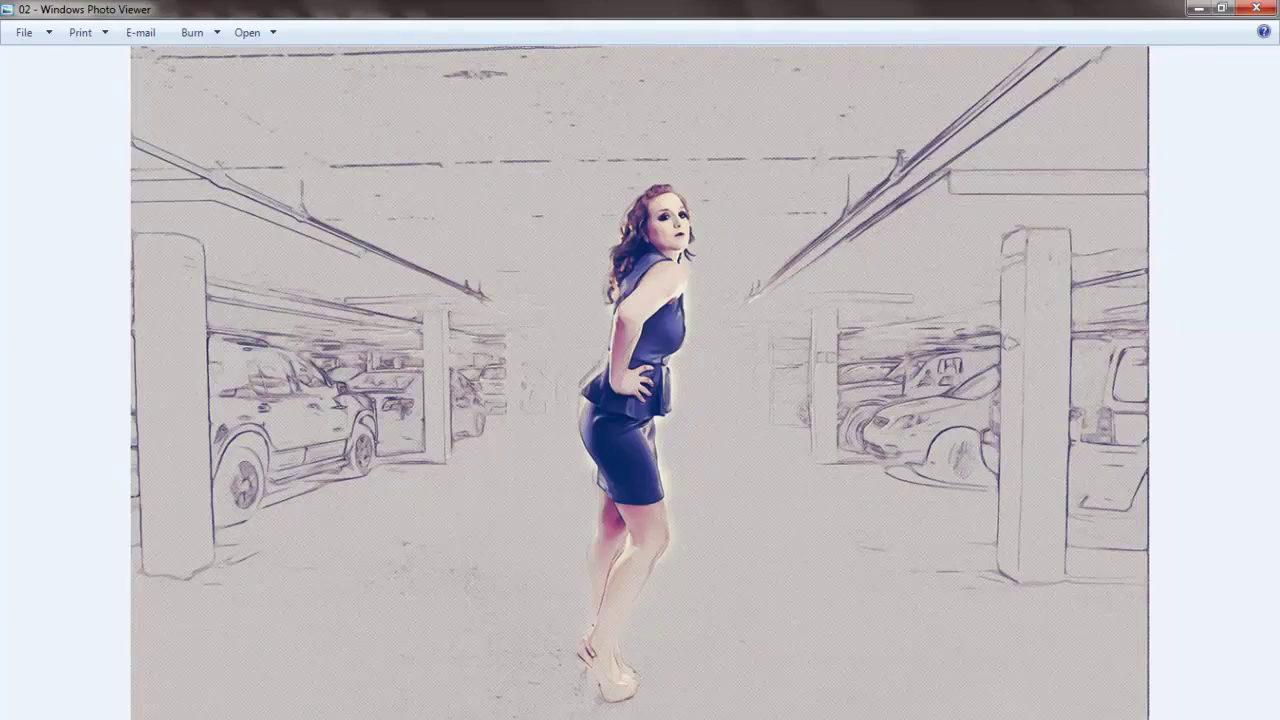
scroll(635, 530, "up", 1)
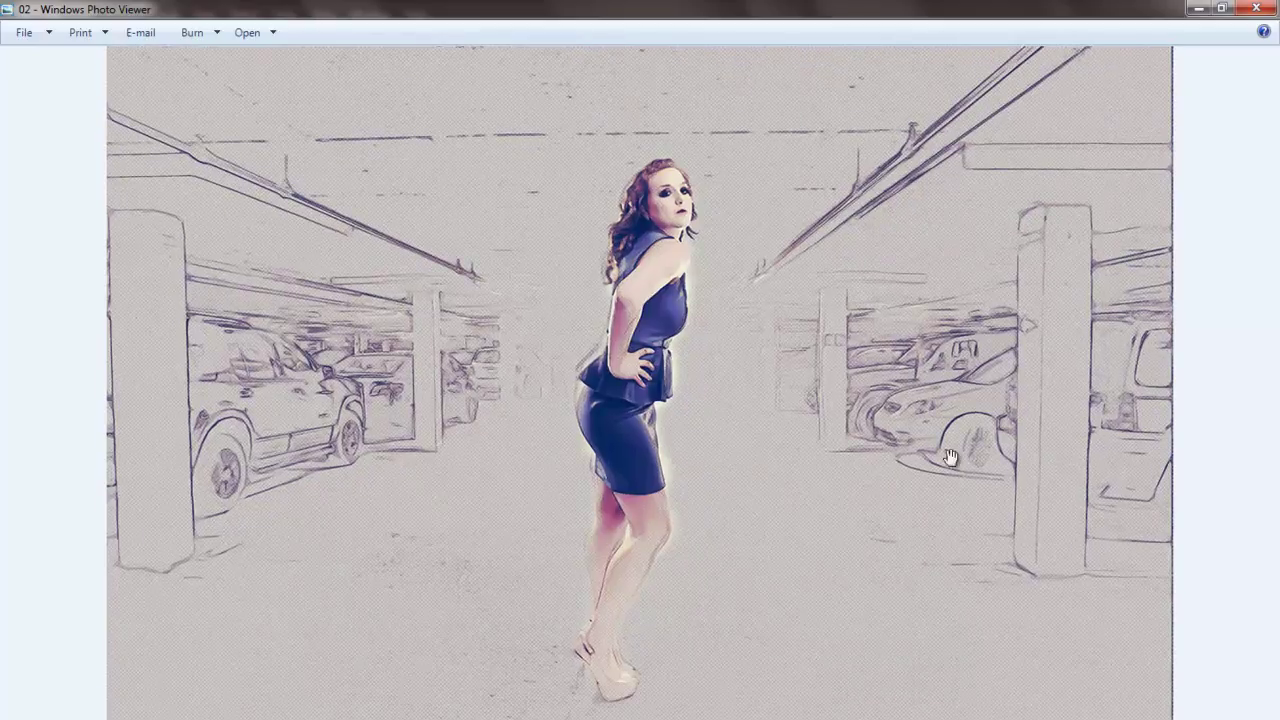
key("Right")
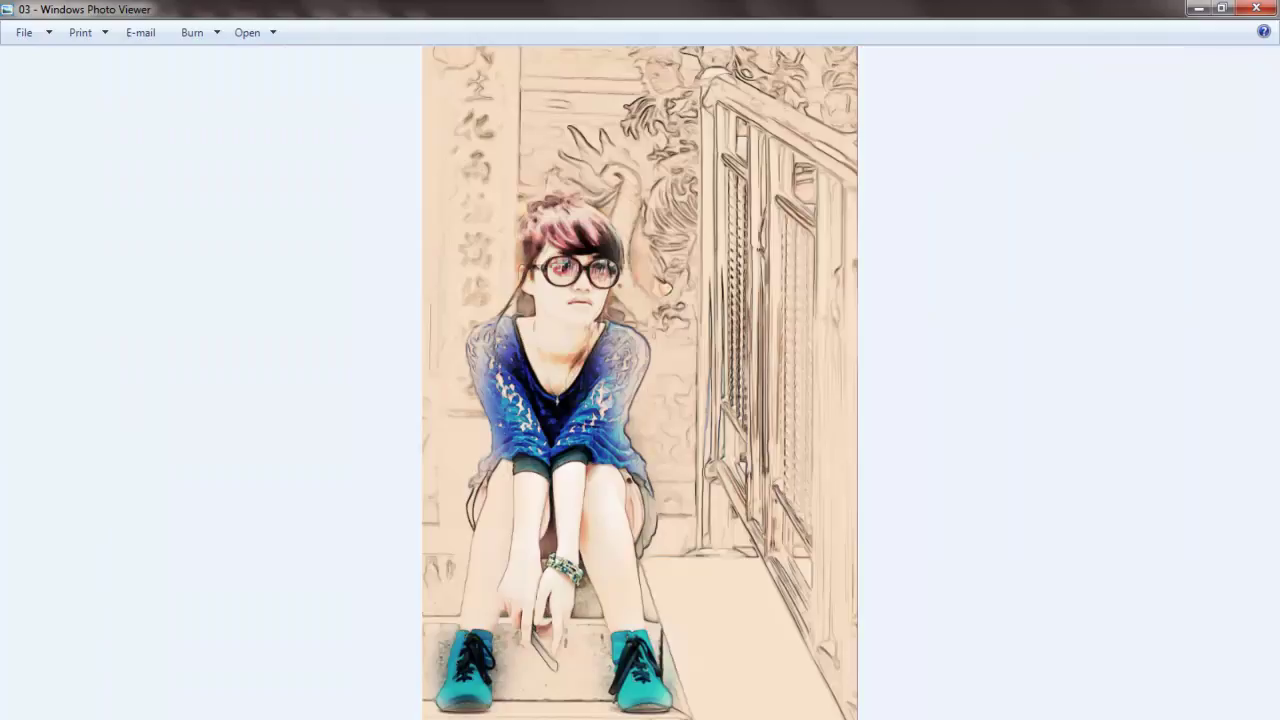
key("Right")
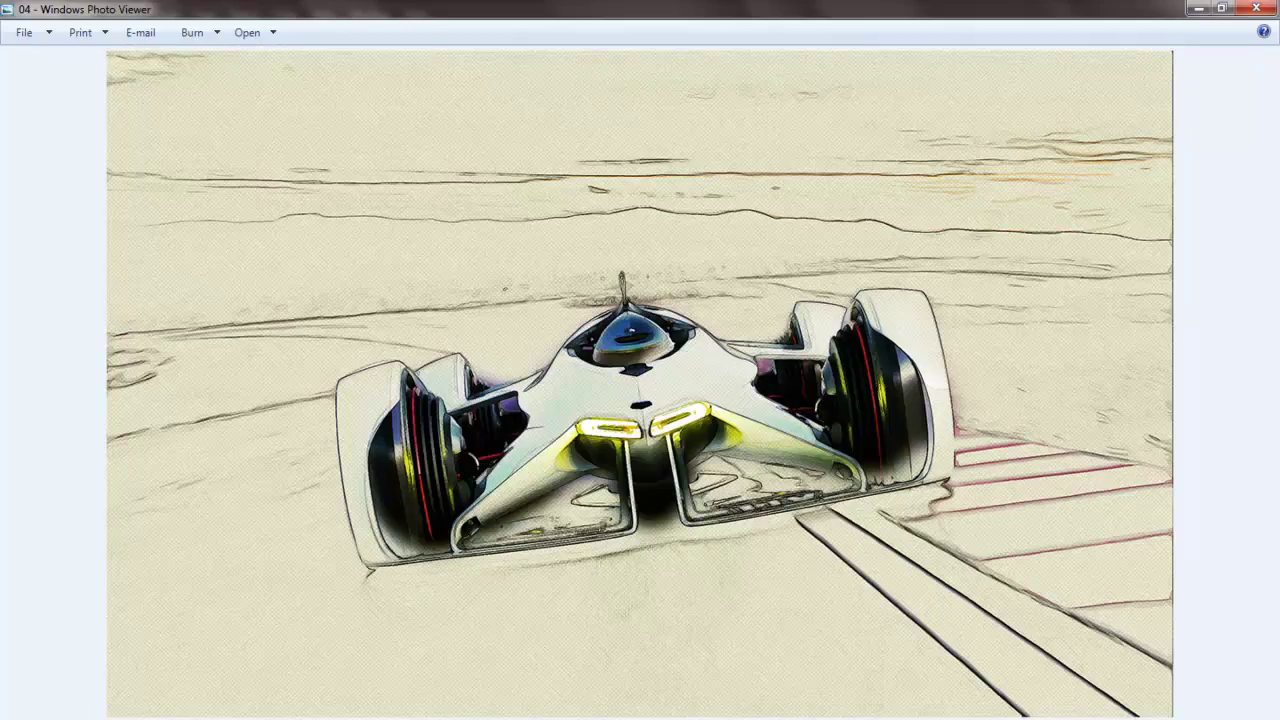
key("Right")
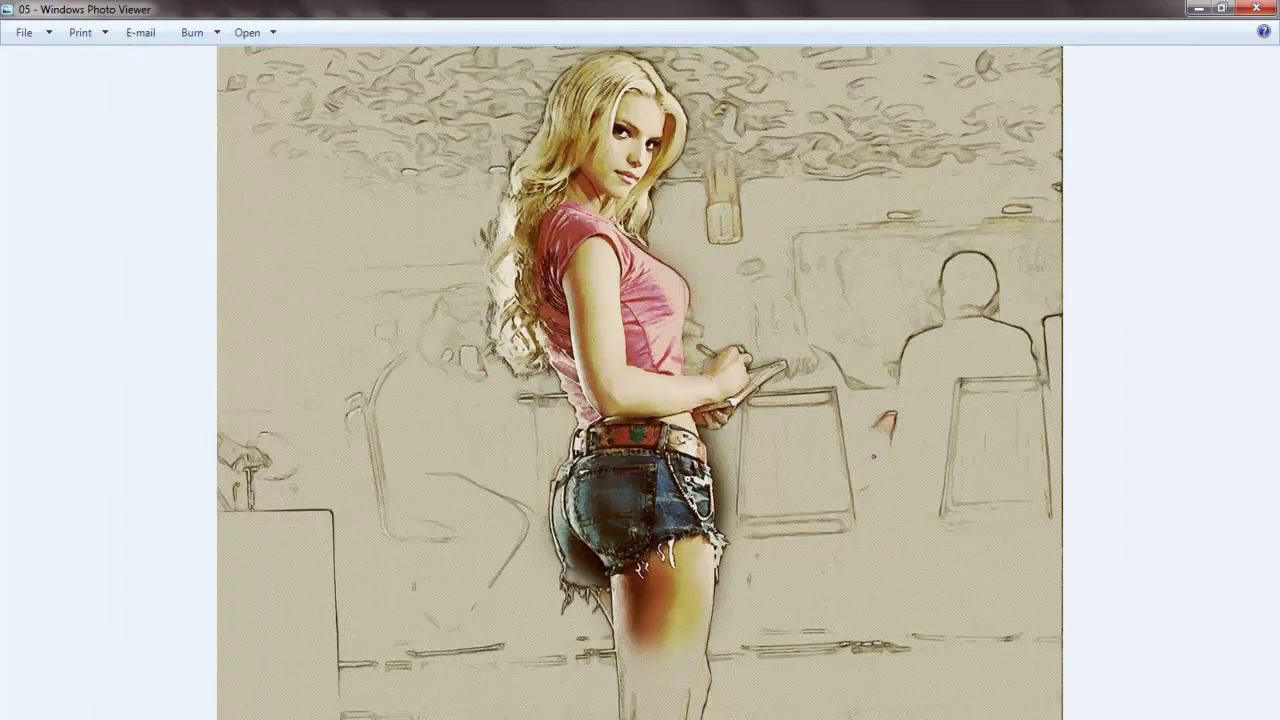
scroll(640, 380, "up", 1)
left_click_drag(694, 690, 678, 485)
scroll(678, 485, "down", 1)
key("Right")
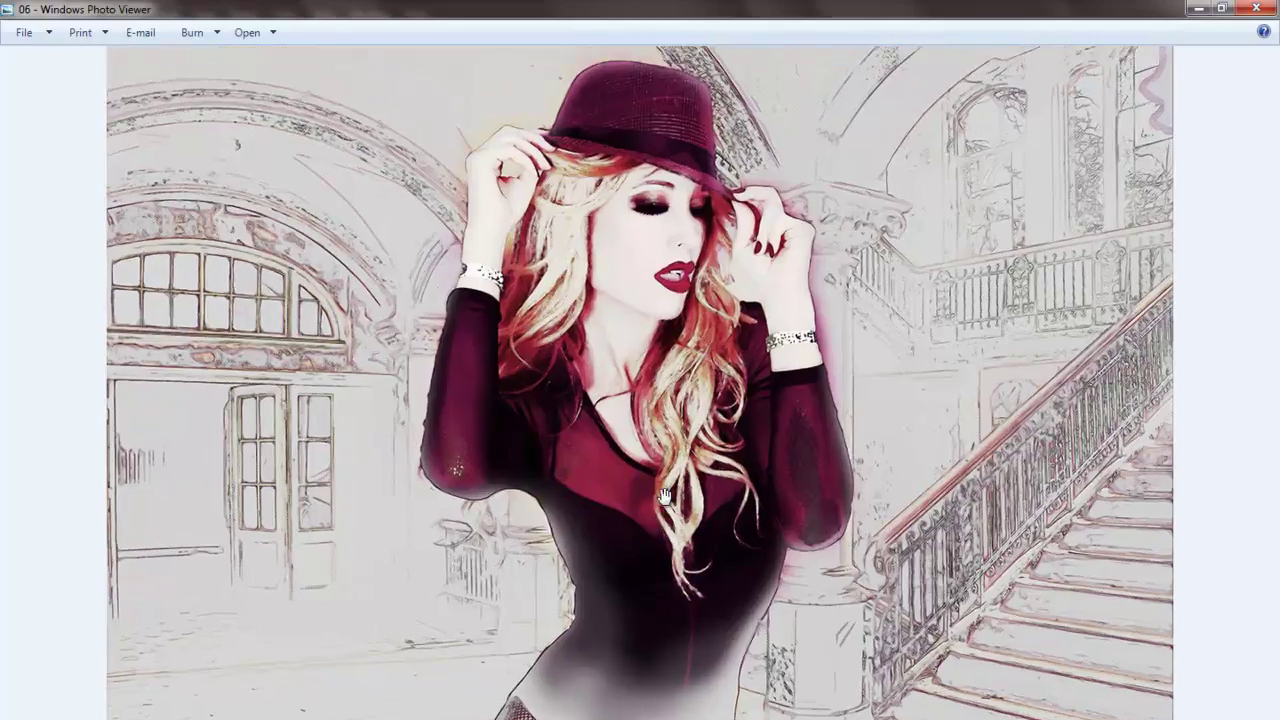
key("Right")
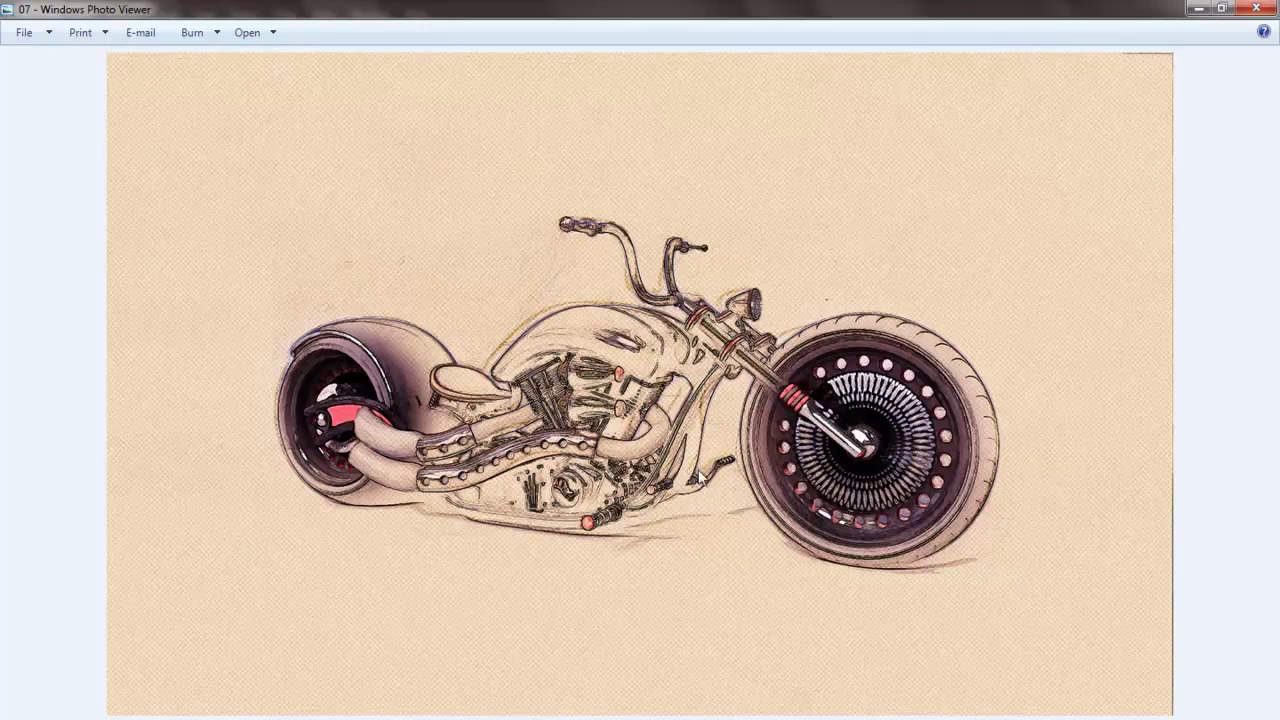
key("Right")
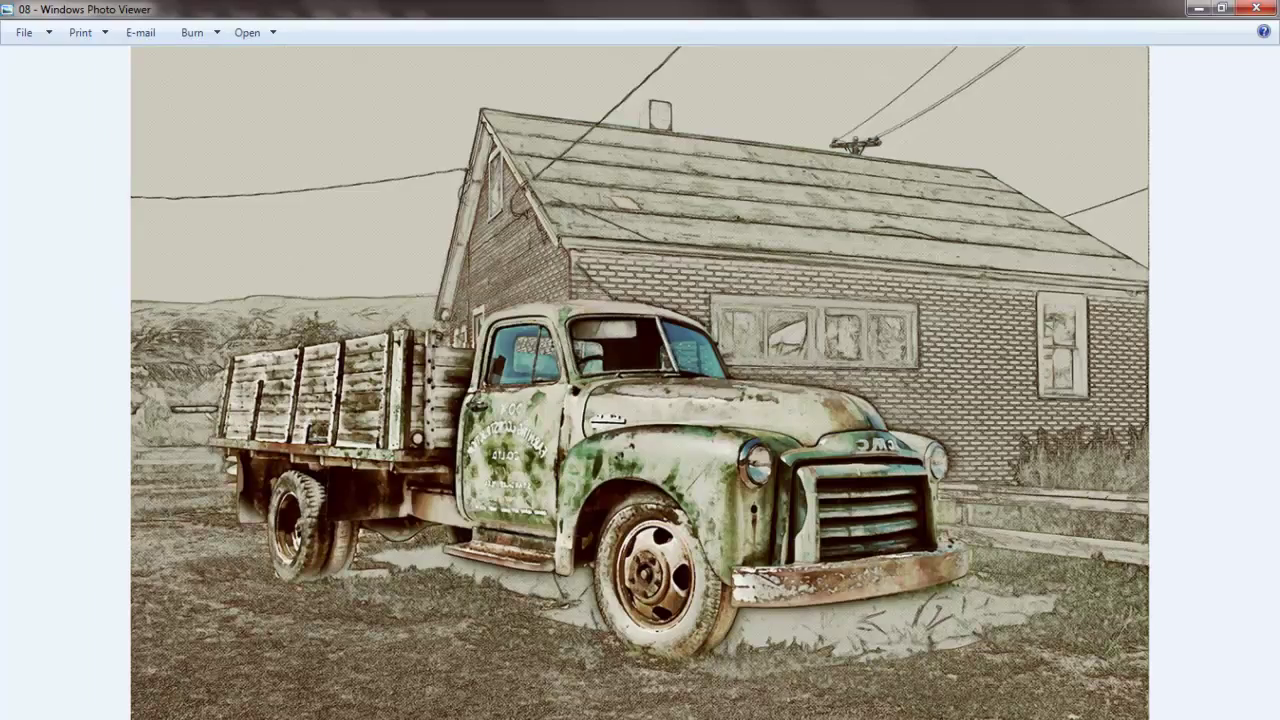
key("Right")
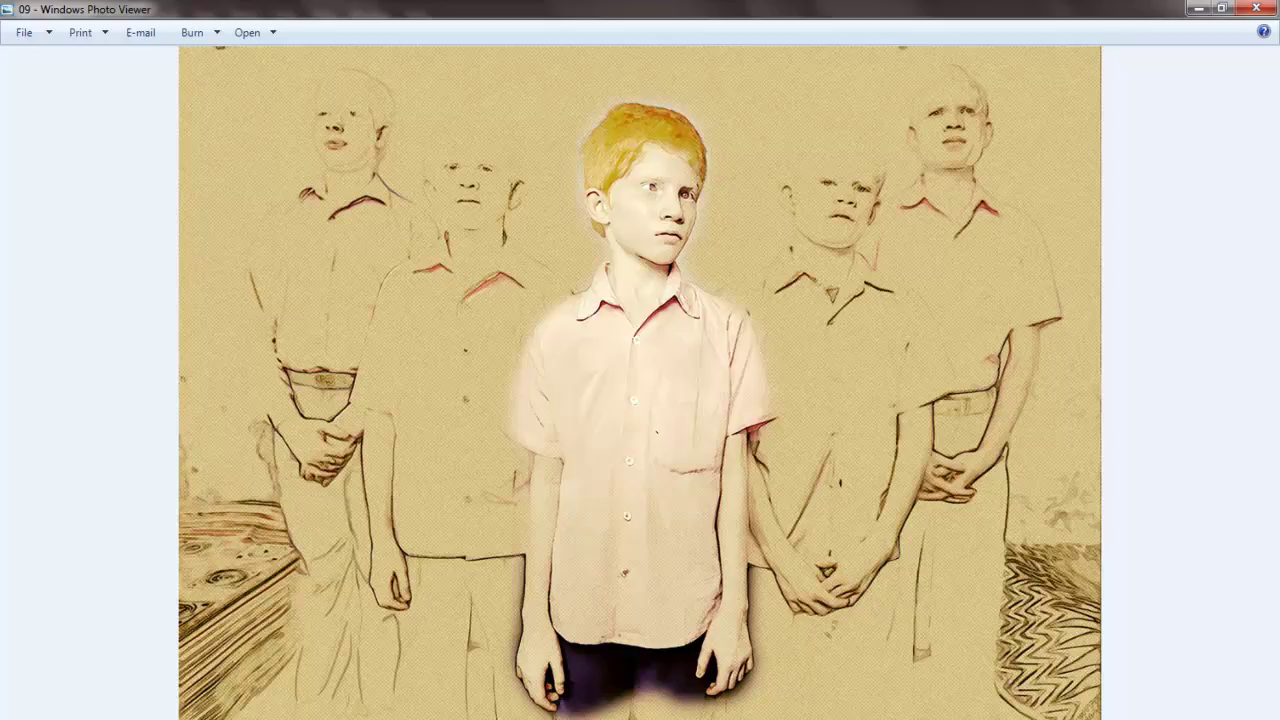
Step: Zoom in on the soccer players sketch, then view the smiling man, hooded women and wedding photo
key("Right")
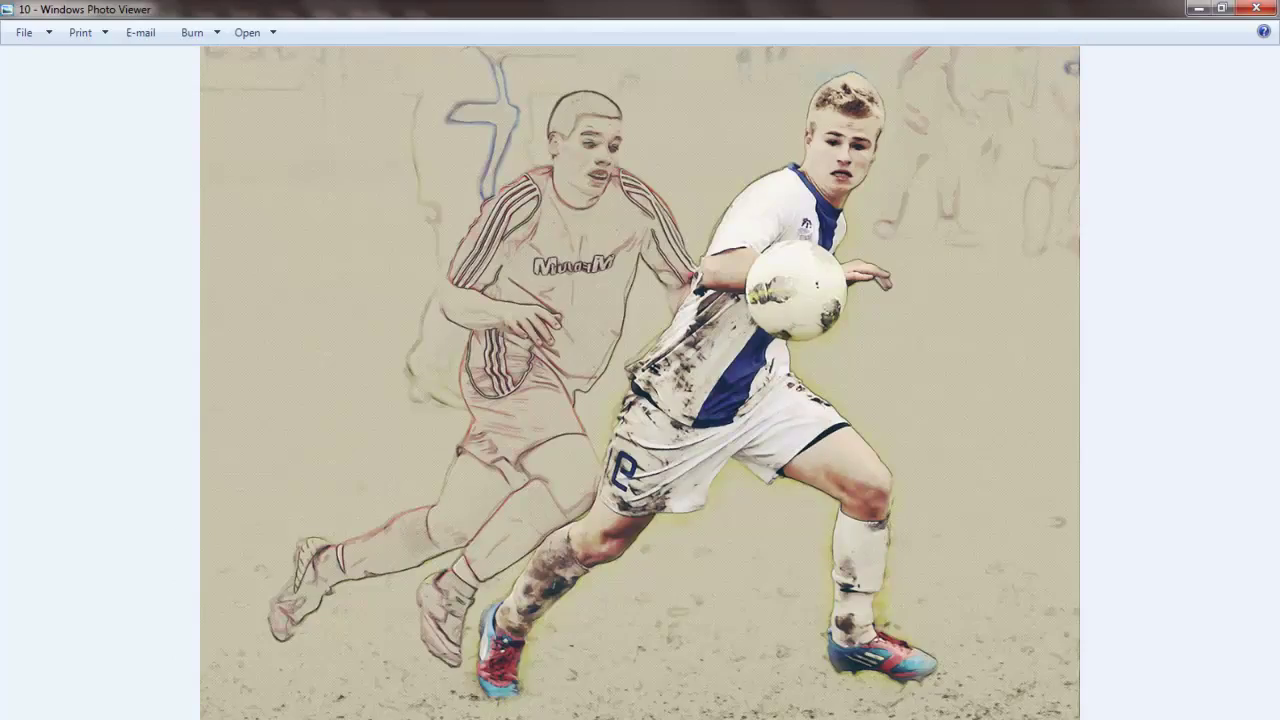
key("ctrl+plus")
key("ctrl+plus")
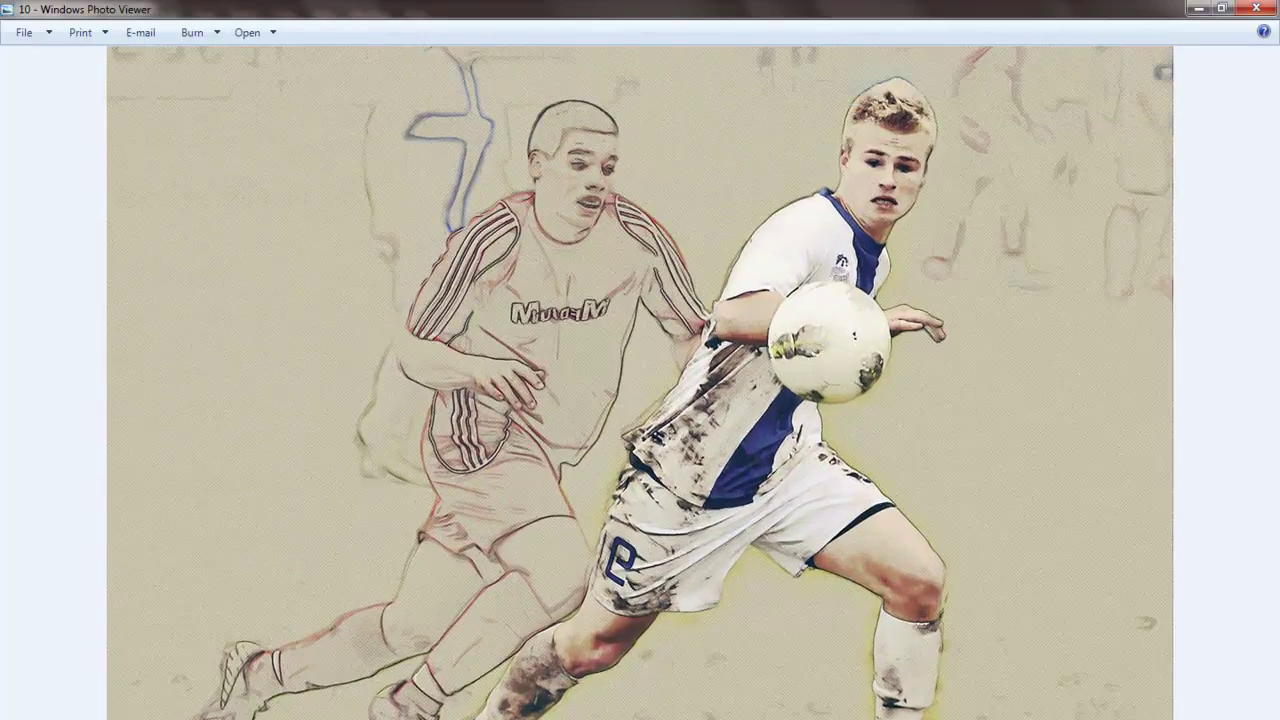
left_click_drag(670, 714, 660, 570)
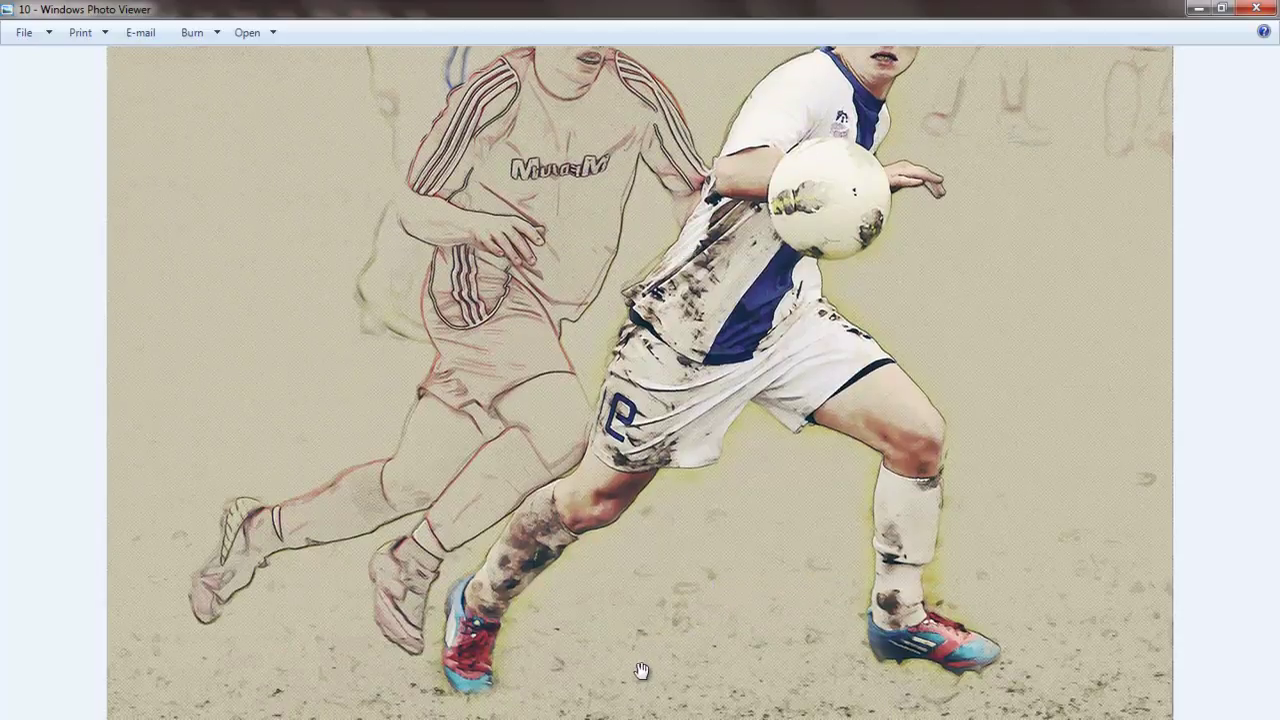
key("Right")
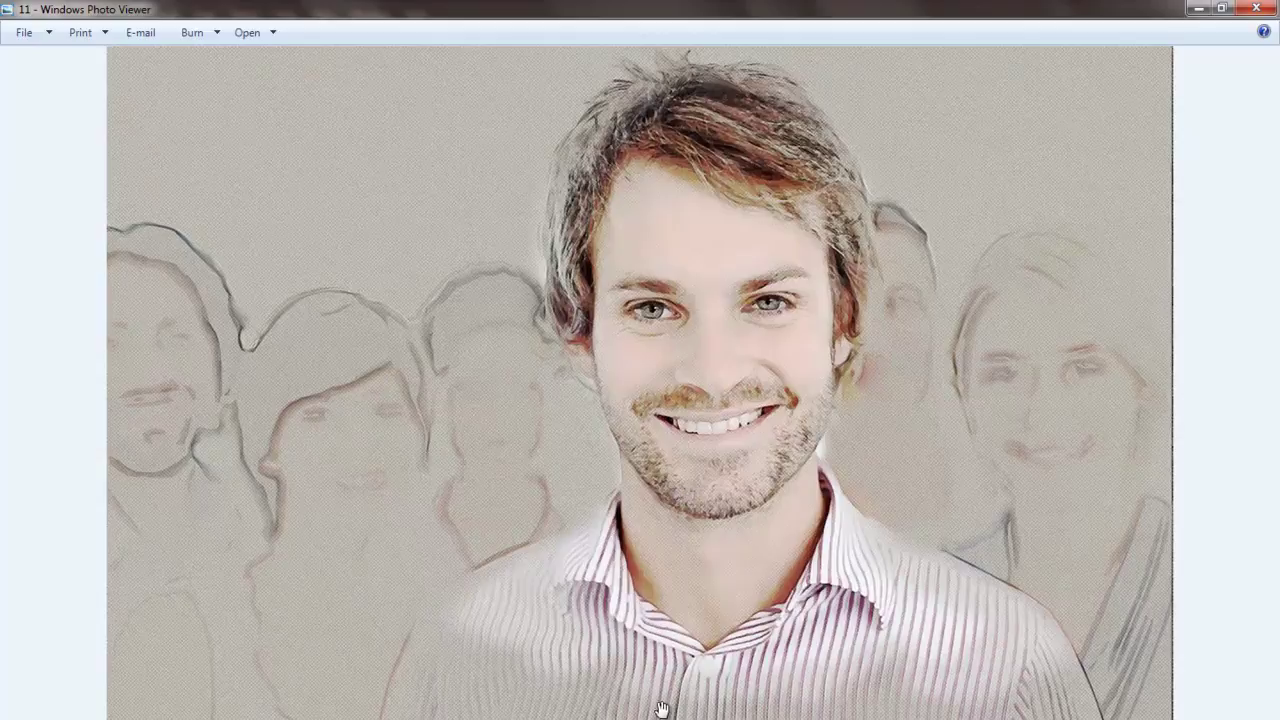
key("Right")
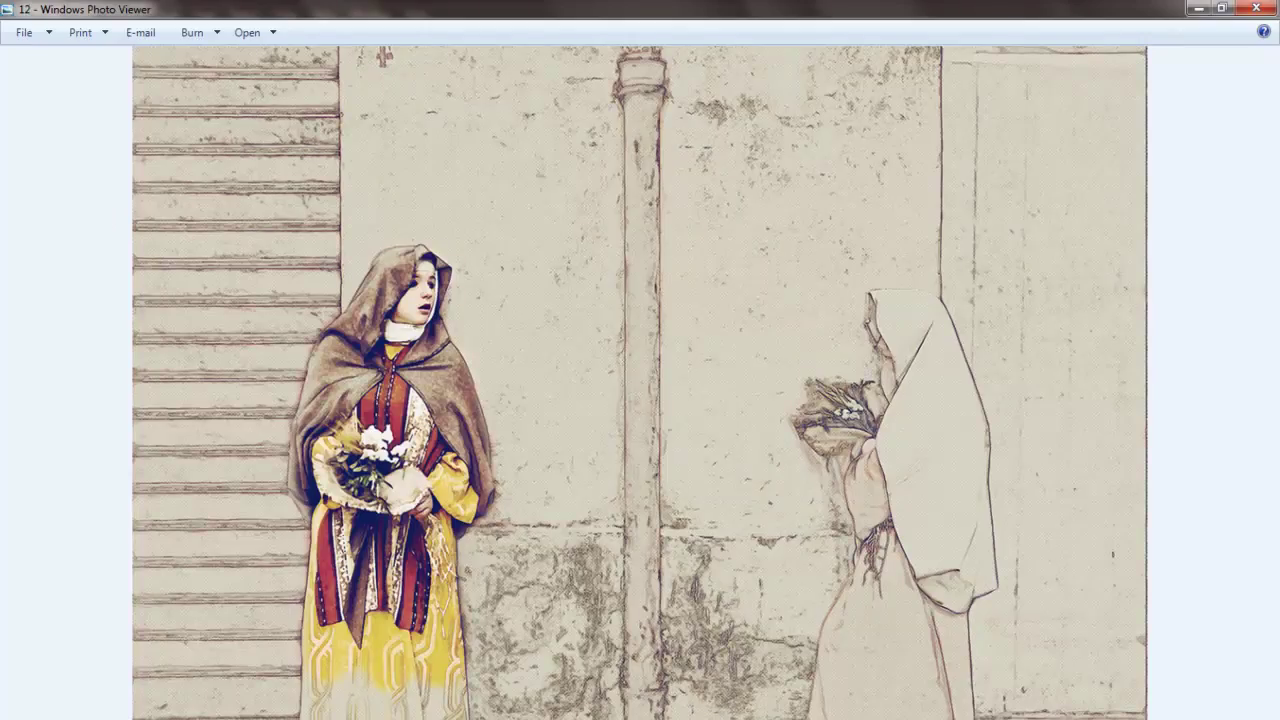
scroll(557, 3, "up", 1)
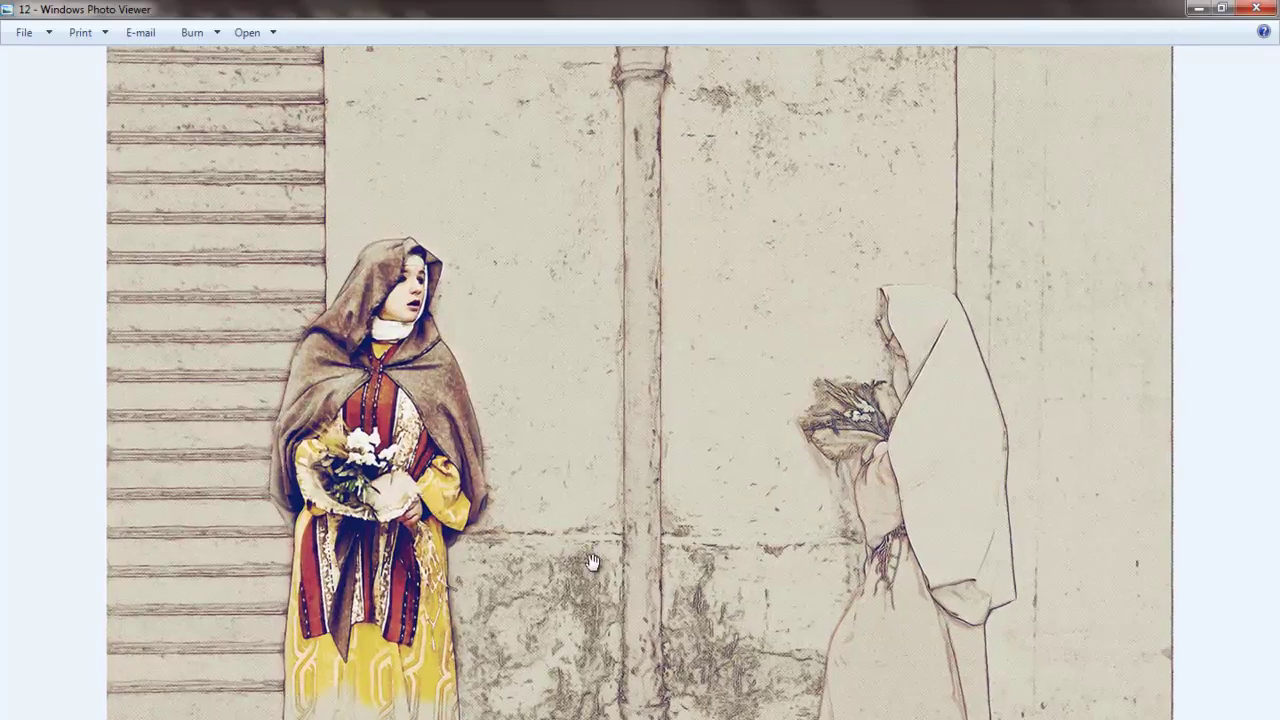
key("Right")
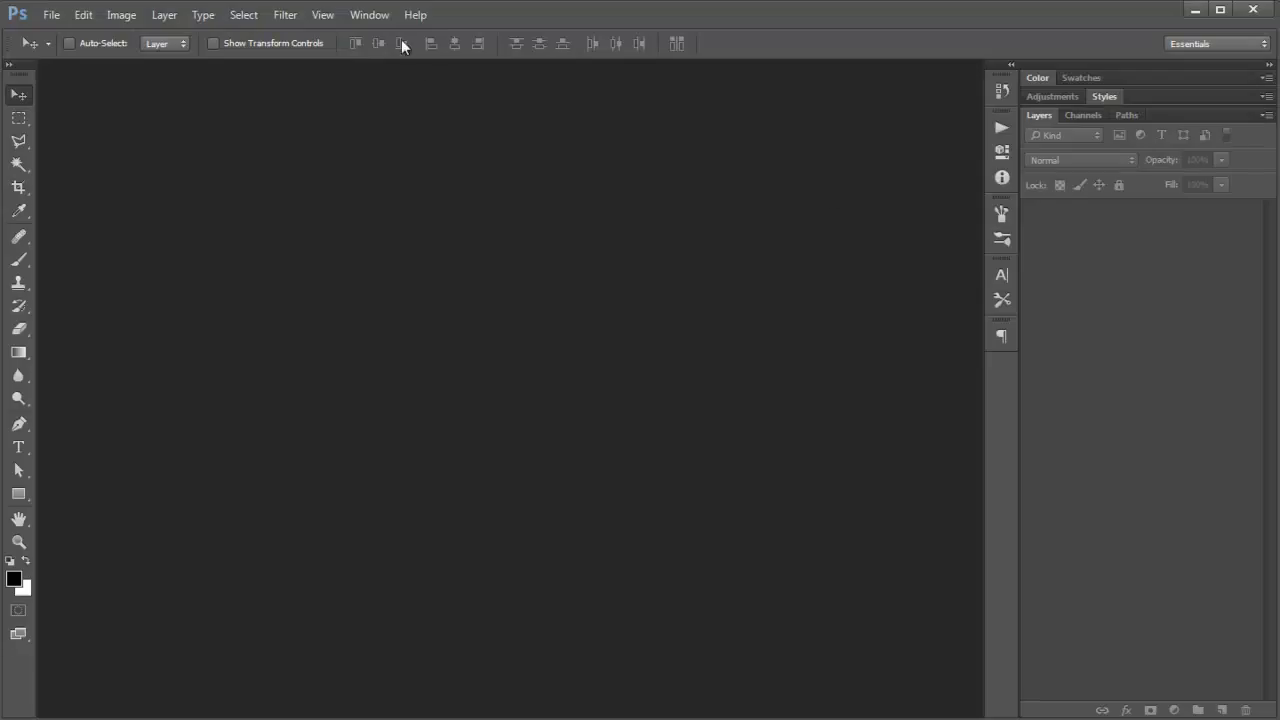
Step: Load MixArt Photoshop Action.atn into the Actions panel
left_click(369, 14)
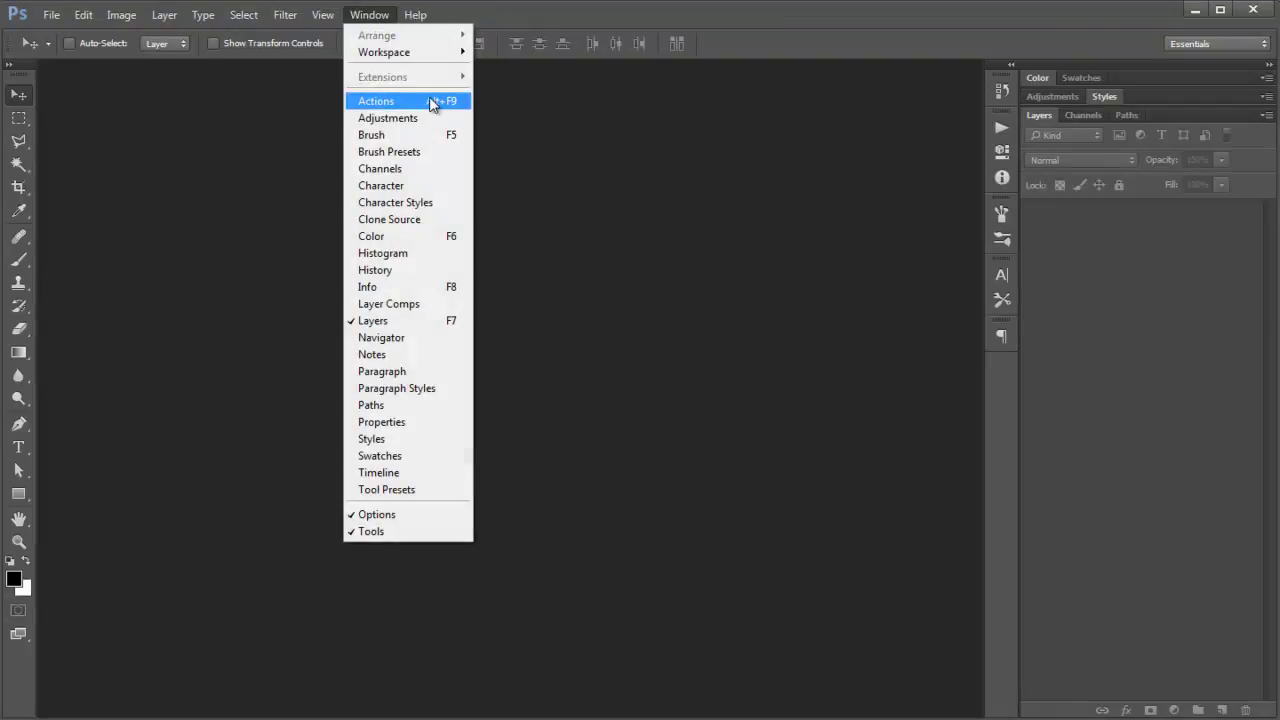
left_click(431, 100)
left_click(973, 118)
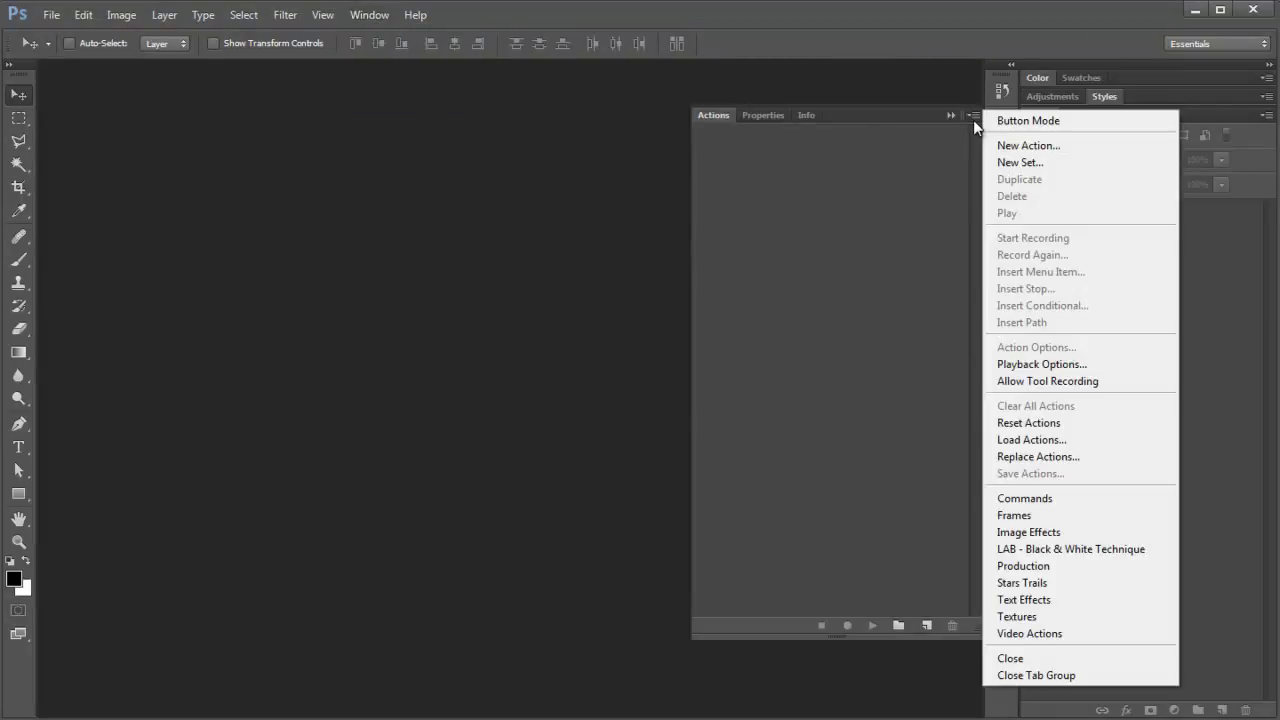
left_click(1098, 440)
left_click(421, 216)
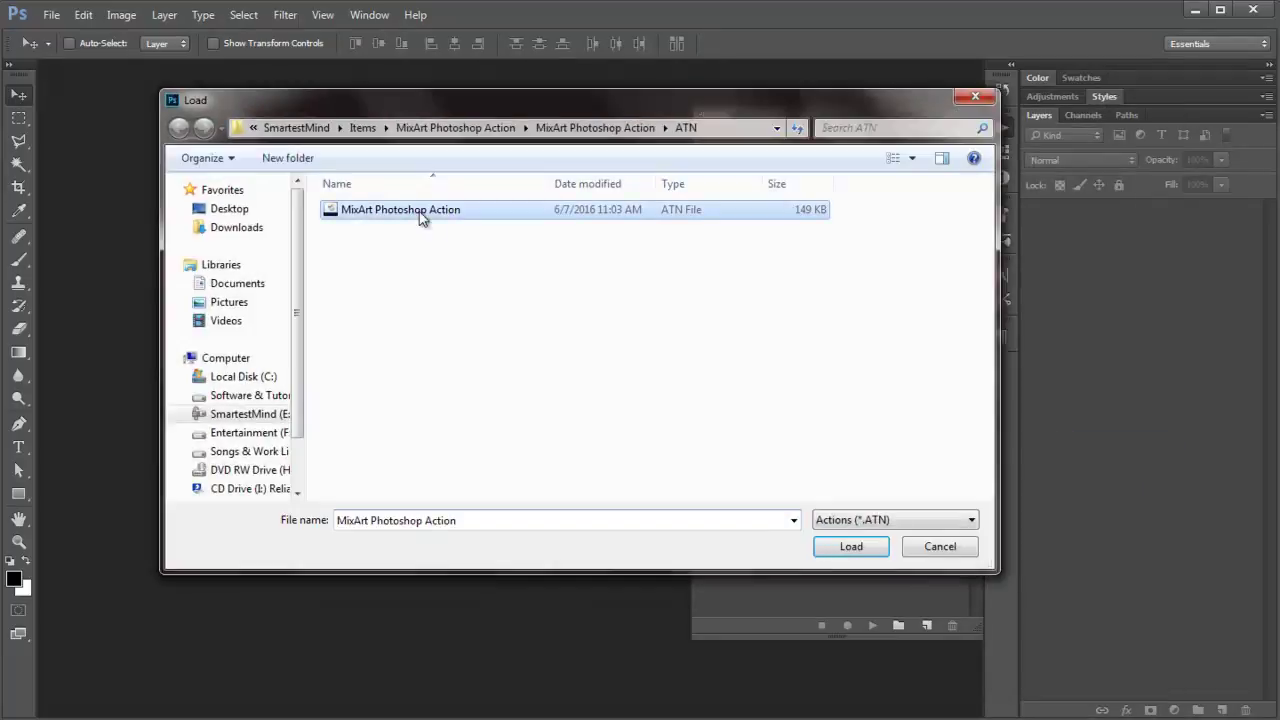
left_click(857, 551)
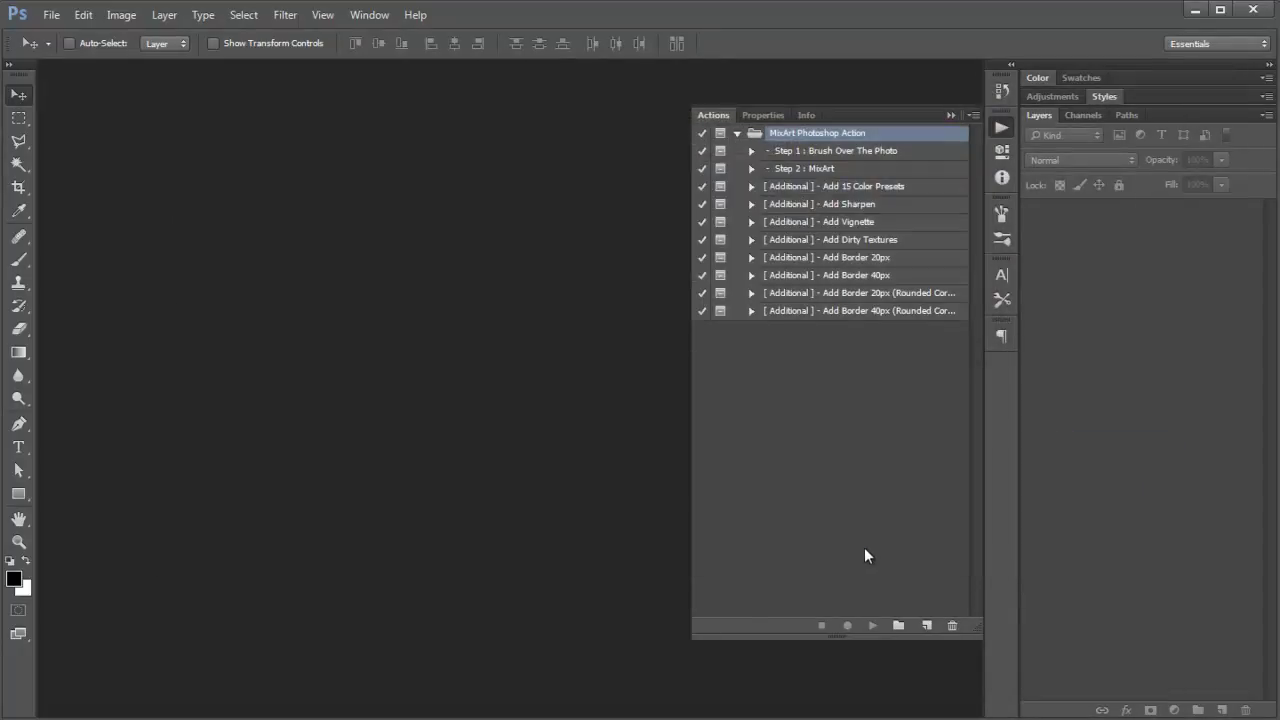
left_click(50, 14)
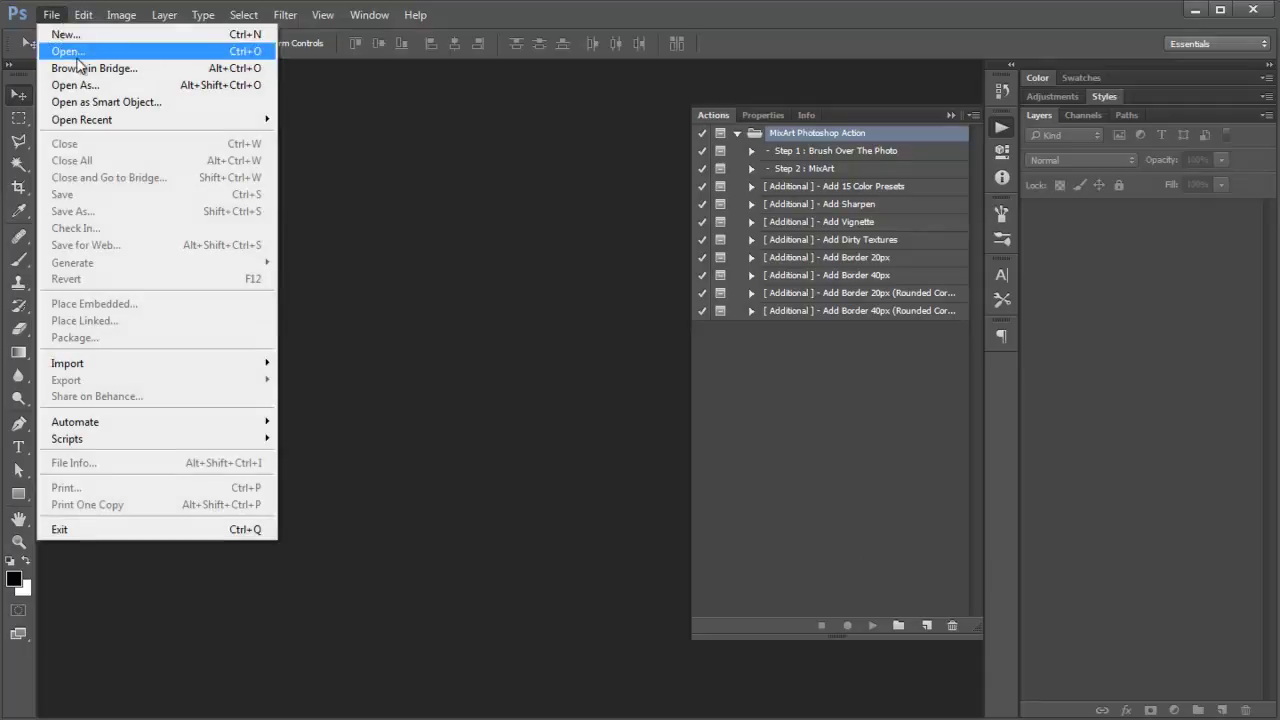
Step: Open girl-garage.jpg, fit it on screen, and select Step 1: Brush Over The Photo
left_click(77, 55)
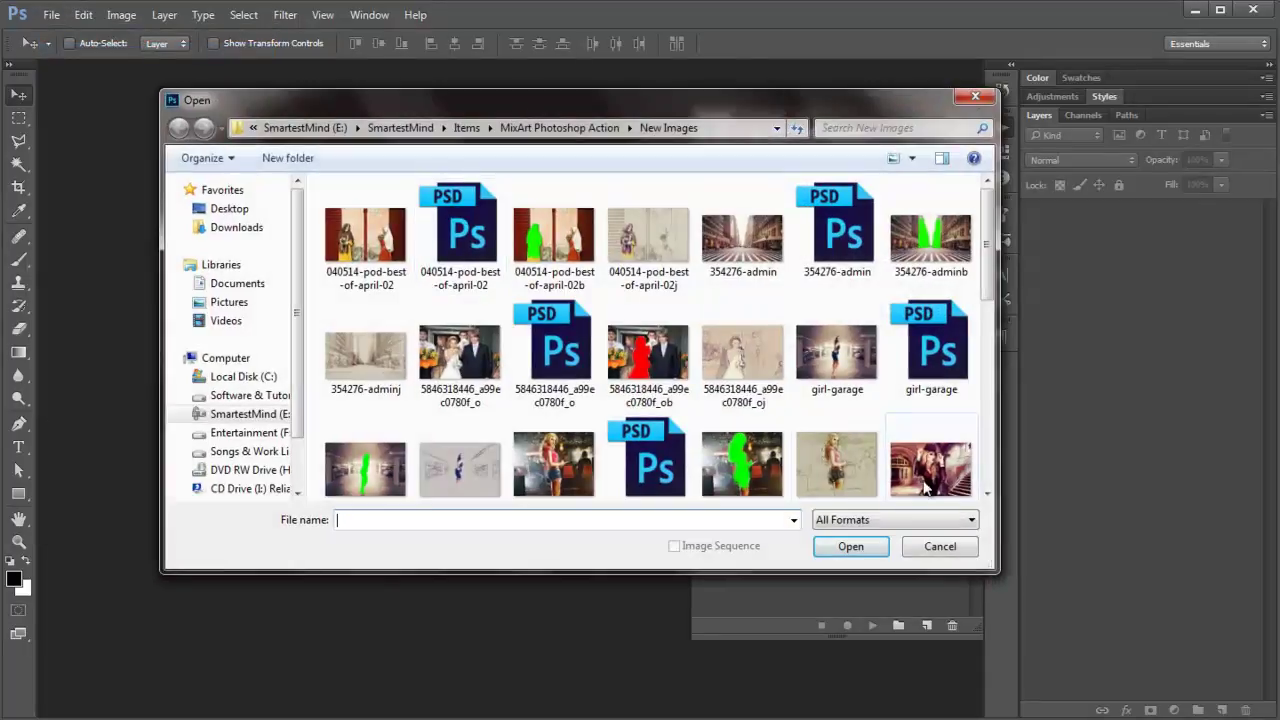
left_click(838, 375)
left_click(854, 548)
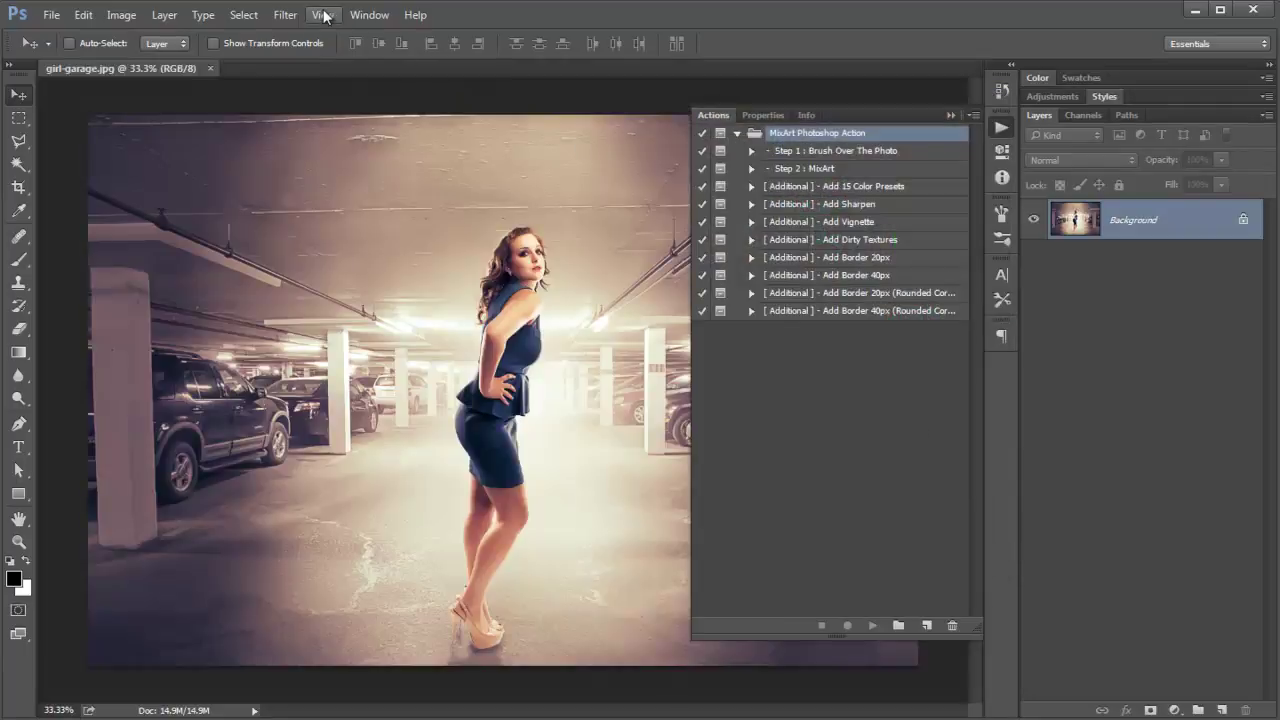
left_click(369, 14)
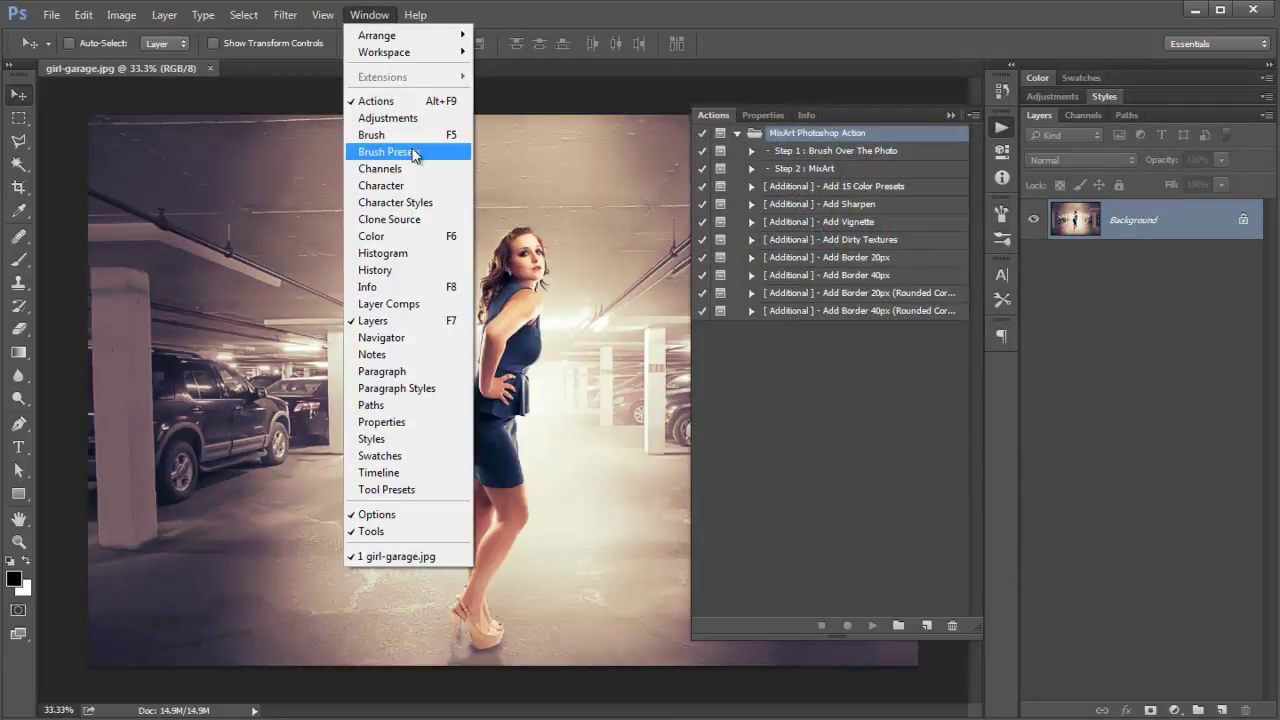
mouse_move(322, 14)
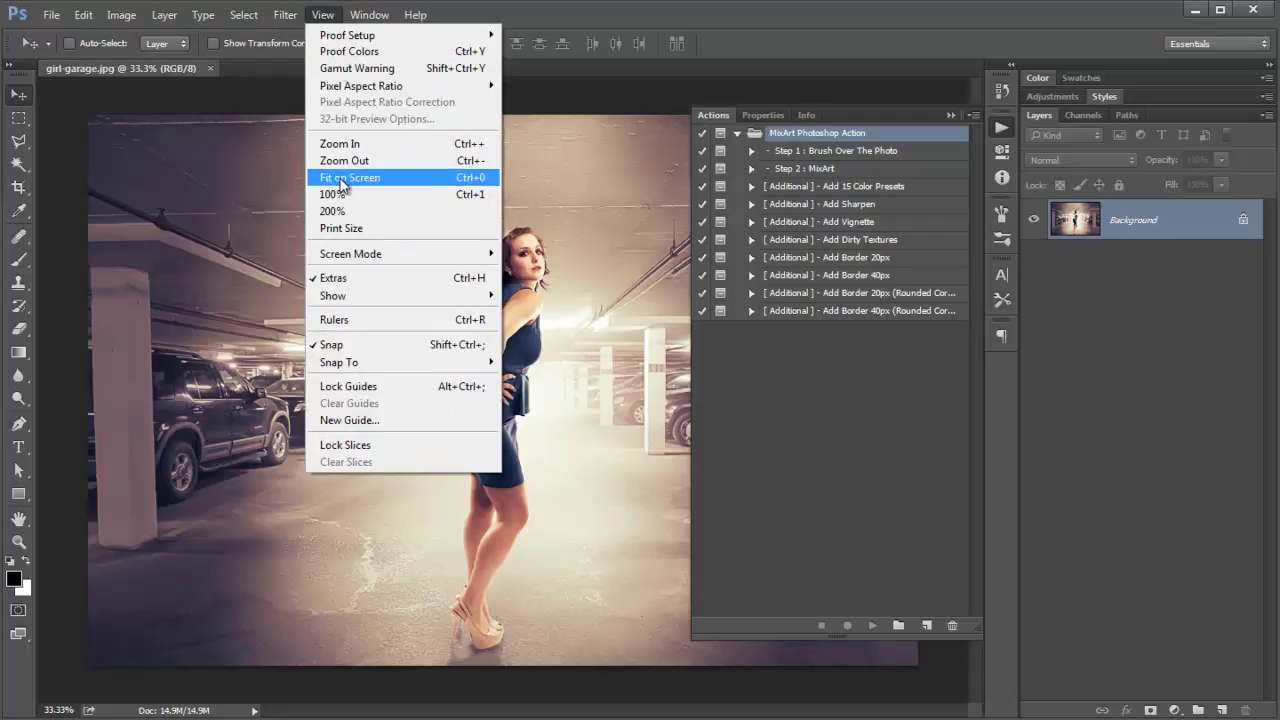
left_click(342, 180)
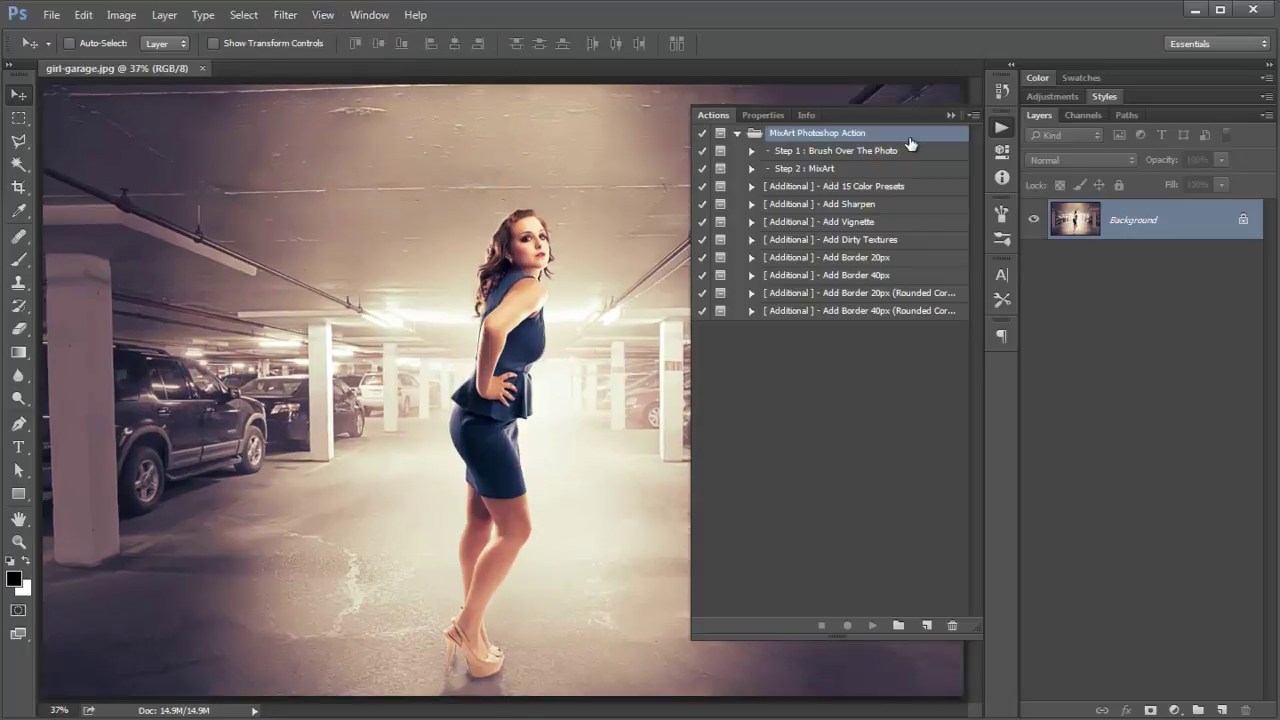
left_click(836, 151)
Step: Run Step 1 and set the Brush tool to 185 px with 36% hardness
left_click(872, 625)
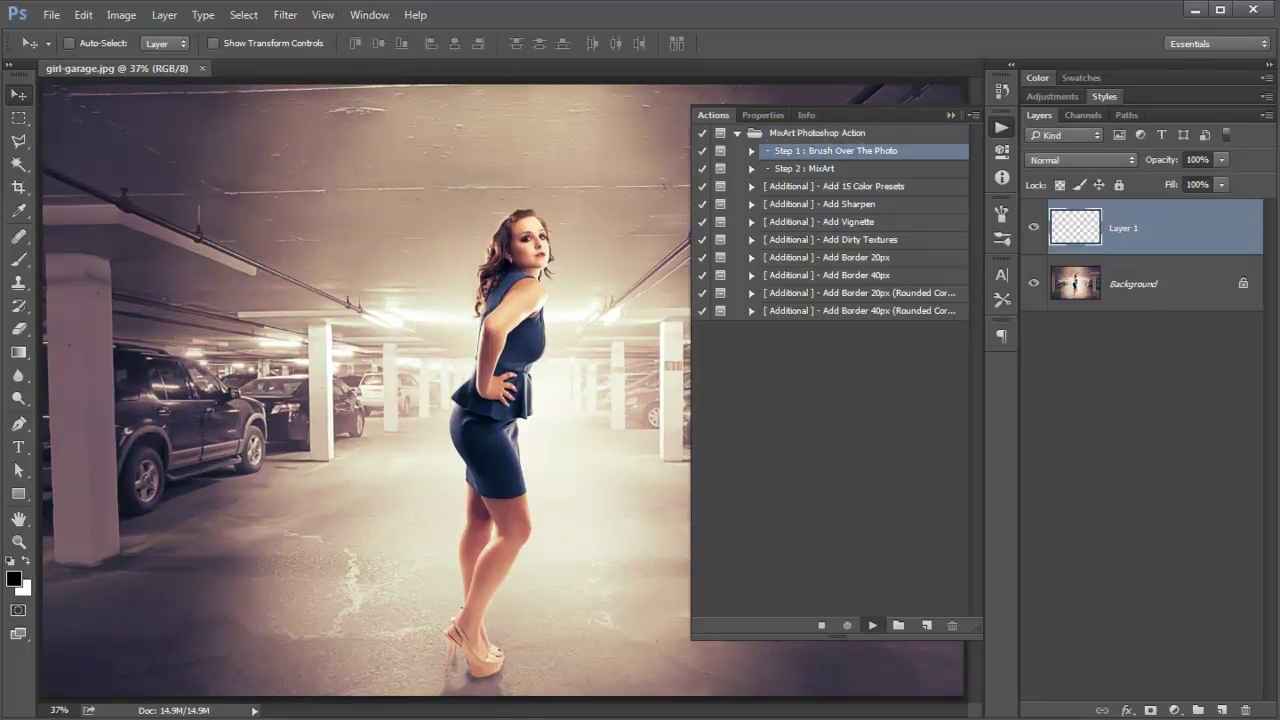
left_click(645, 306)
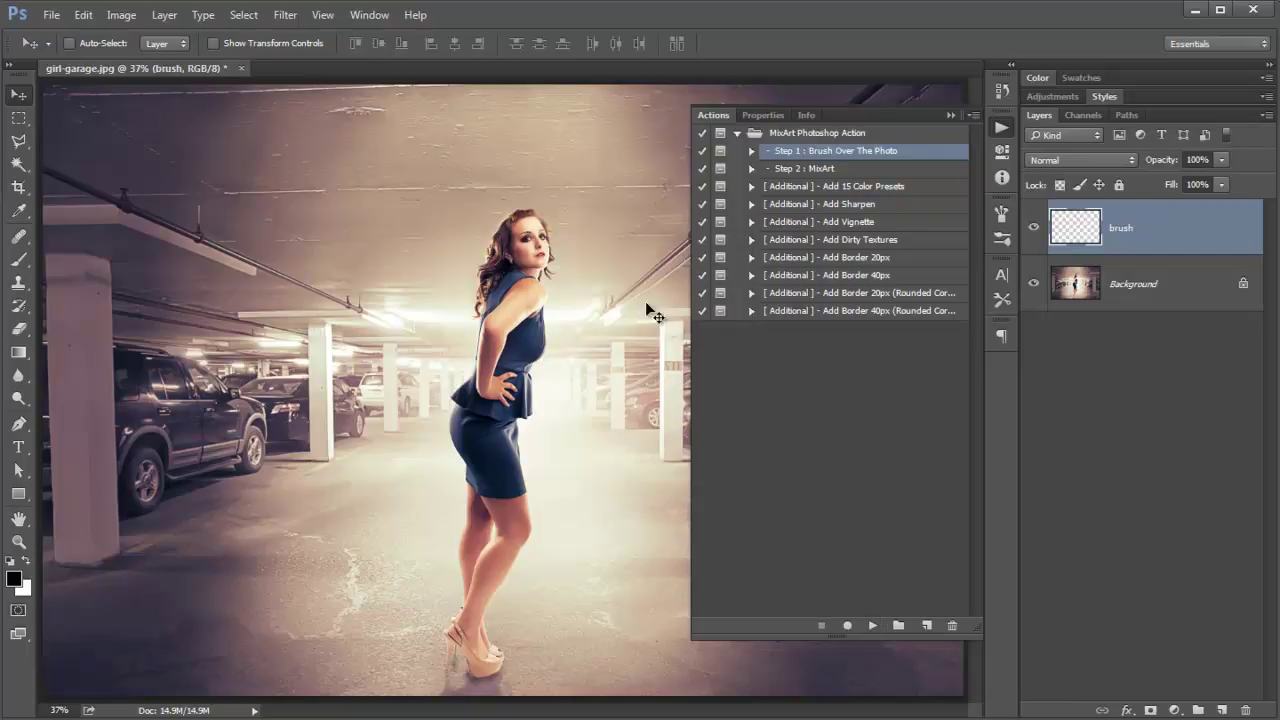
left_click(19, 259)
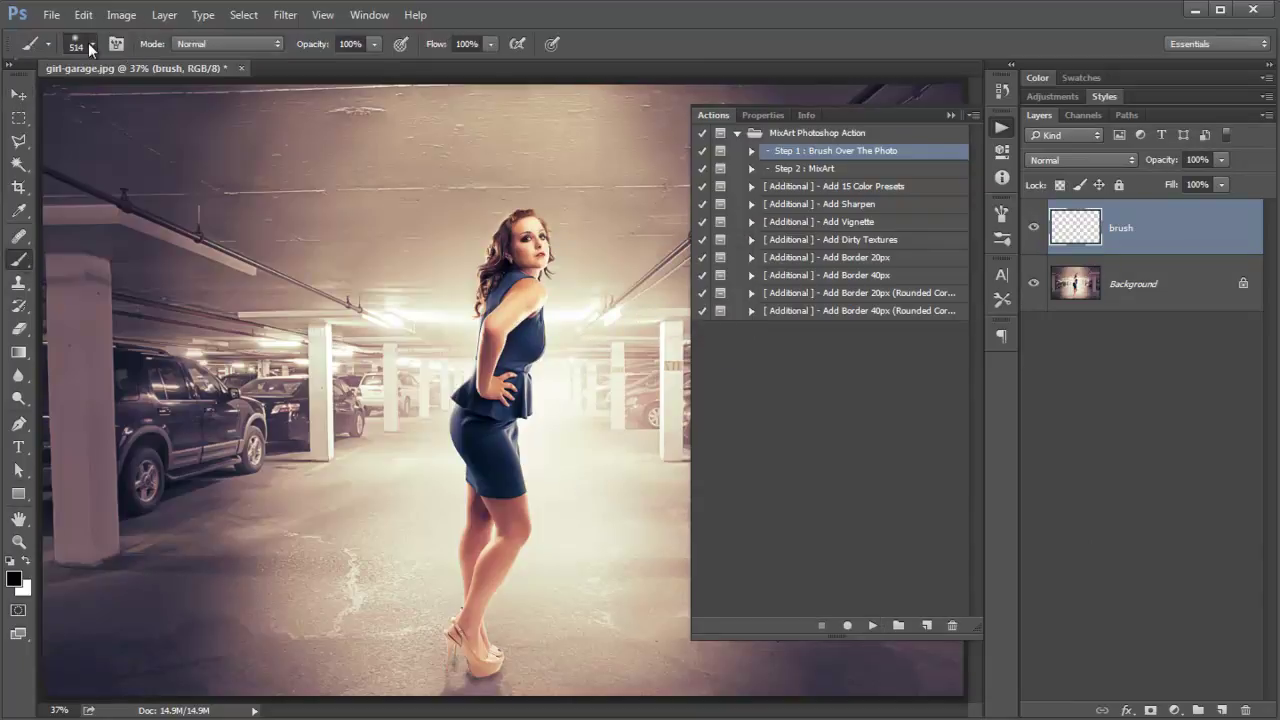
left_click(92, 44)
left_click_drag(184, 99, 172, 101)
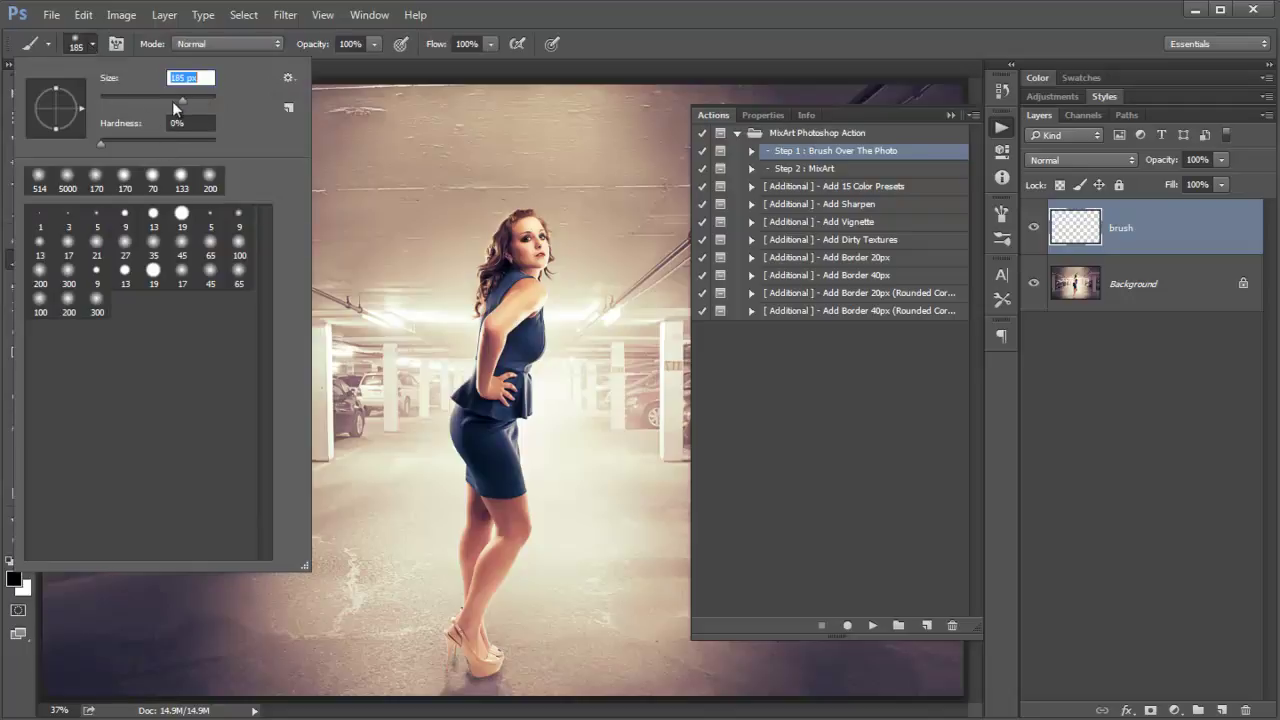
left_click(142, 138)
key("Return")
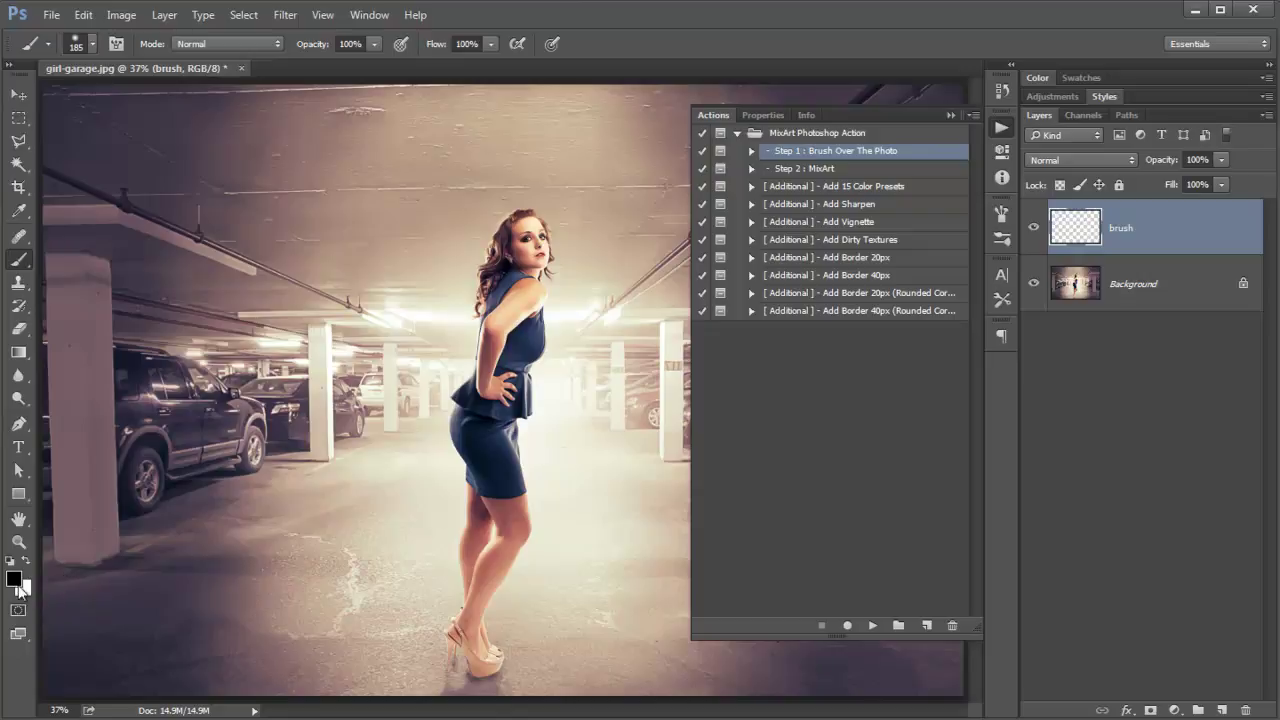
Step: Make pure red (ff0000) the foreground colour and zoom in on the woman
left_click(13, 578)
left_click_drag(900, 303, 1095, 235)
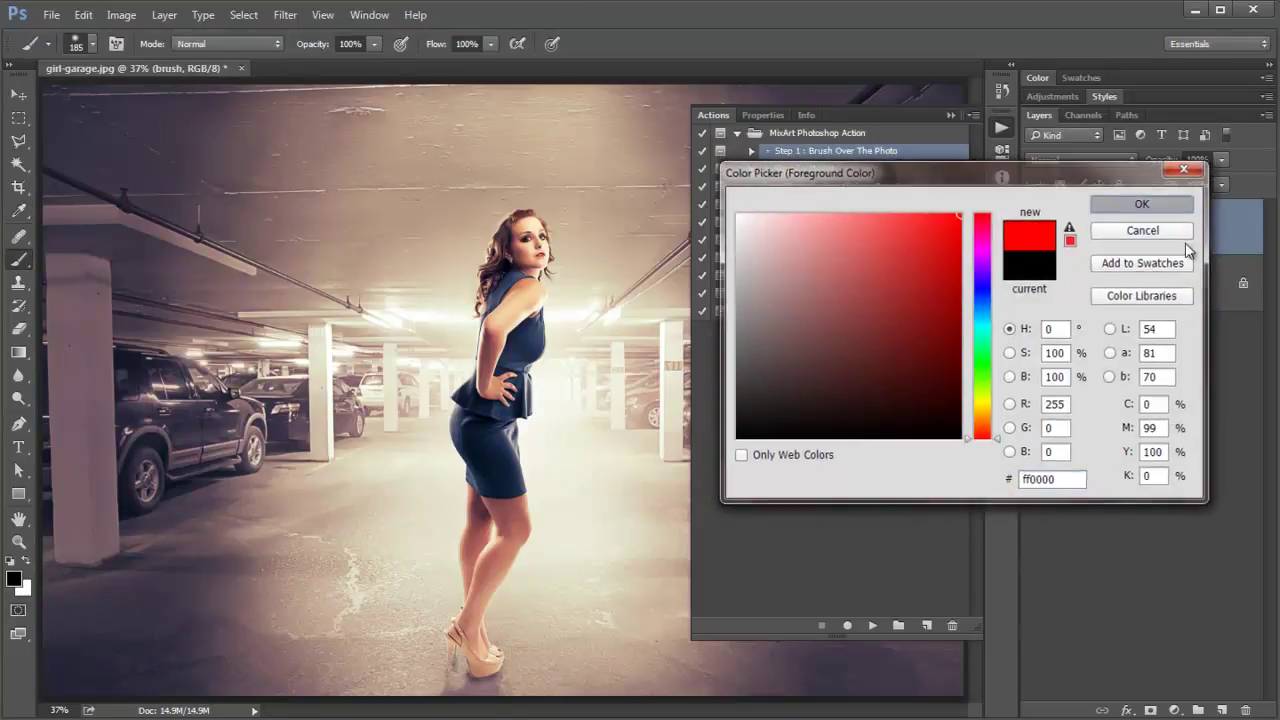
left_click(1143, 203)
scroll(586, 335, "up", 5)
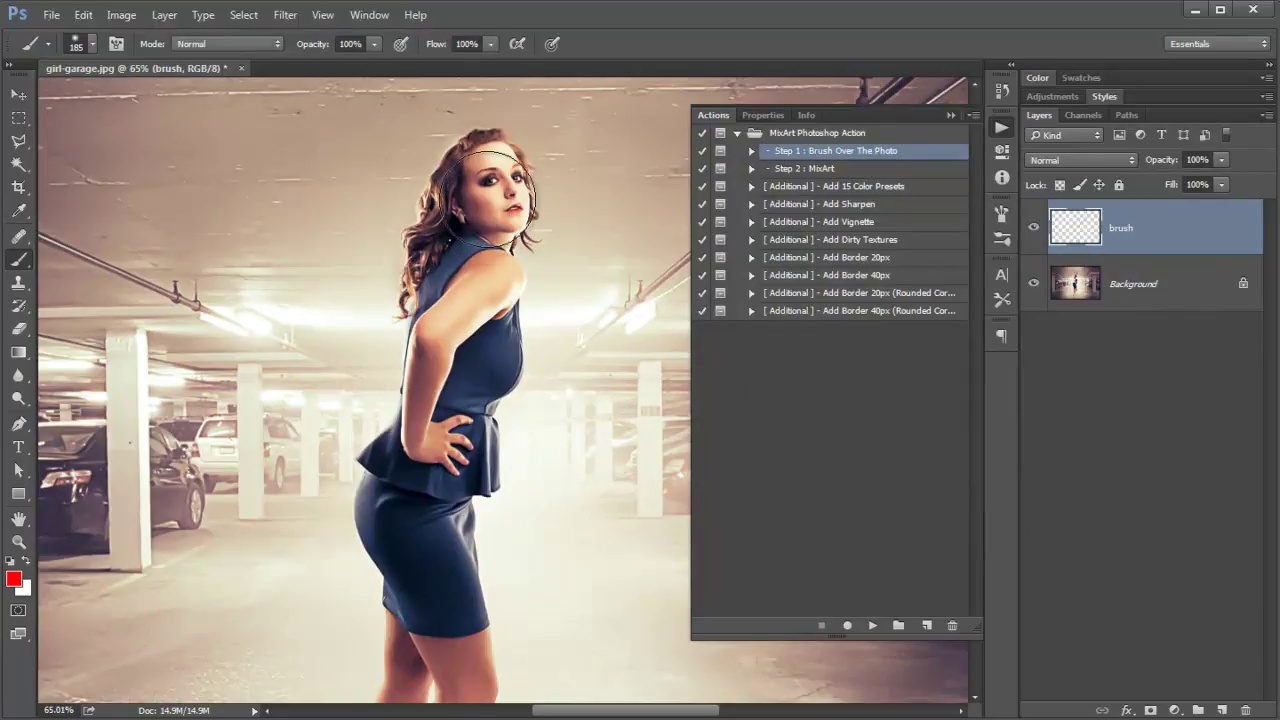
Step: Paint red over the woman's face, arm, torso and legs with a smaller brush
key("bracketleft")
key("bracketleft")
key("bracketleft")
mouse_move(480, 212)
left_mouse_down()
mouse_move(466, 190)
mouse_move(486, 194)
mouse_move(500, 175)
mouse_move(486, 171)
mouse_move(500, 214)
mouse_move(466, 211)
mouse_move(457, 229)
mouse_move(461, 323)
mouse_move(486, 257)
mouse_move(434, 394)
left_mouse_up()
left_click_drag(426, 336, 438, 371)
mouse_move(480, 320)
left_mouse_down()
mouse_move(502, 322)
mouse_move(508, 355)
mouse_move(446, 400)
left_mouse_up()
scroll(446, 400, "down", 3)
mouse_move(443, 221)
left_mouse_down()
mouse_move(378, 314)
mouse_move(438, 458)
left_mouse_up()
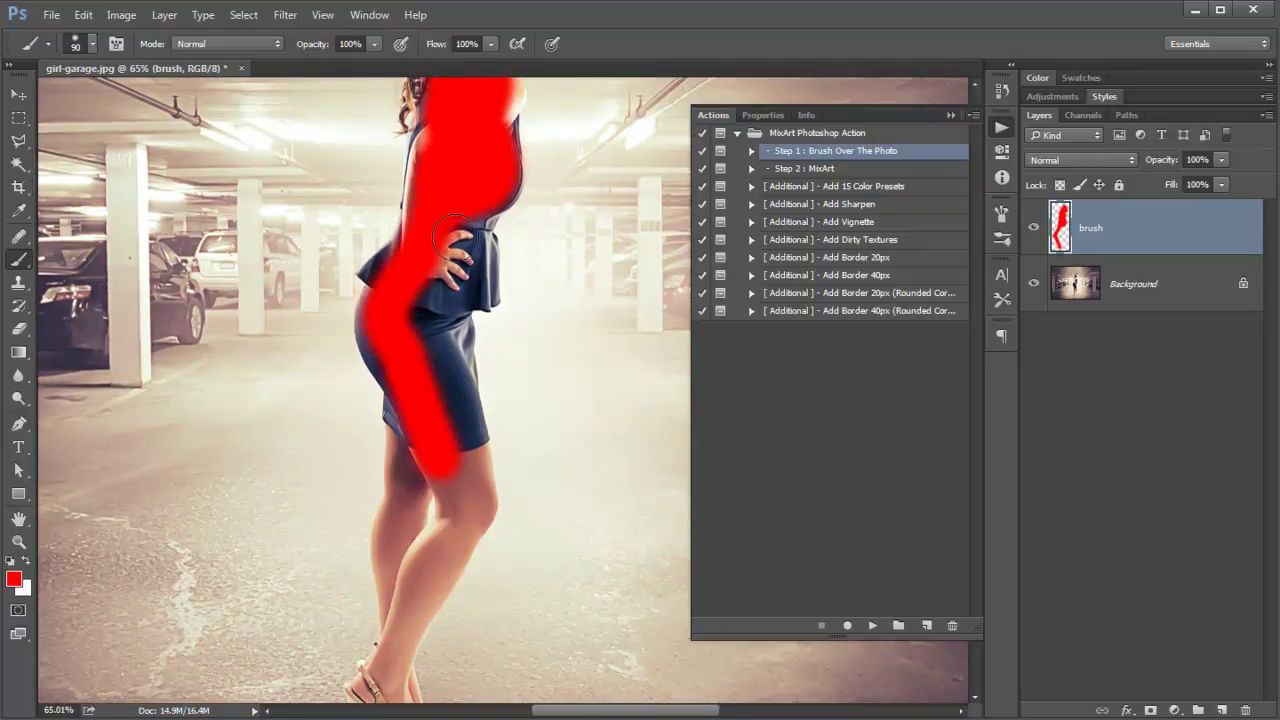
scroll(470, 300, "down", 2)
left_click_drag(445, 350, 415, 495)
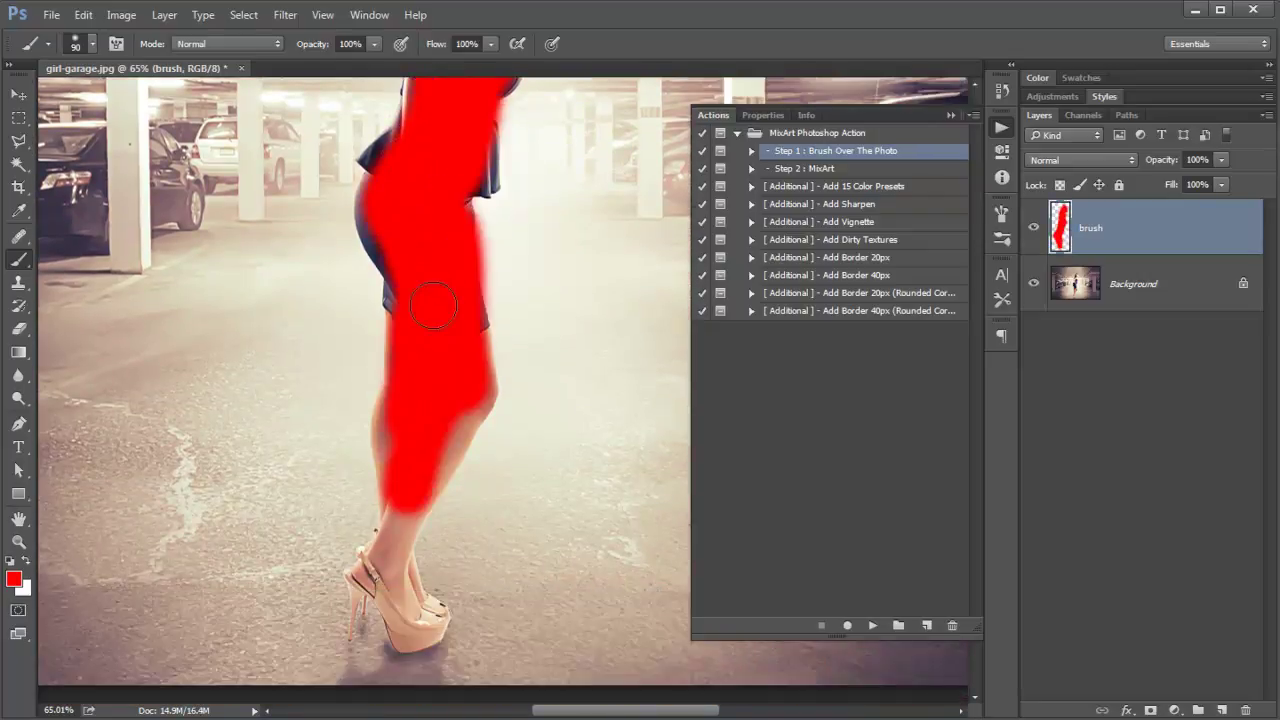
scroll(490, 215, "up", 6)
scroll(457, 402, "up", 1)
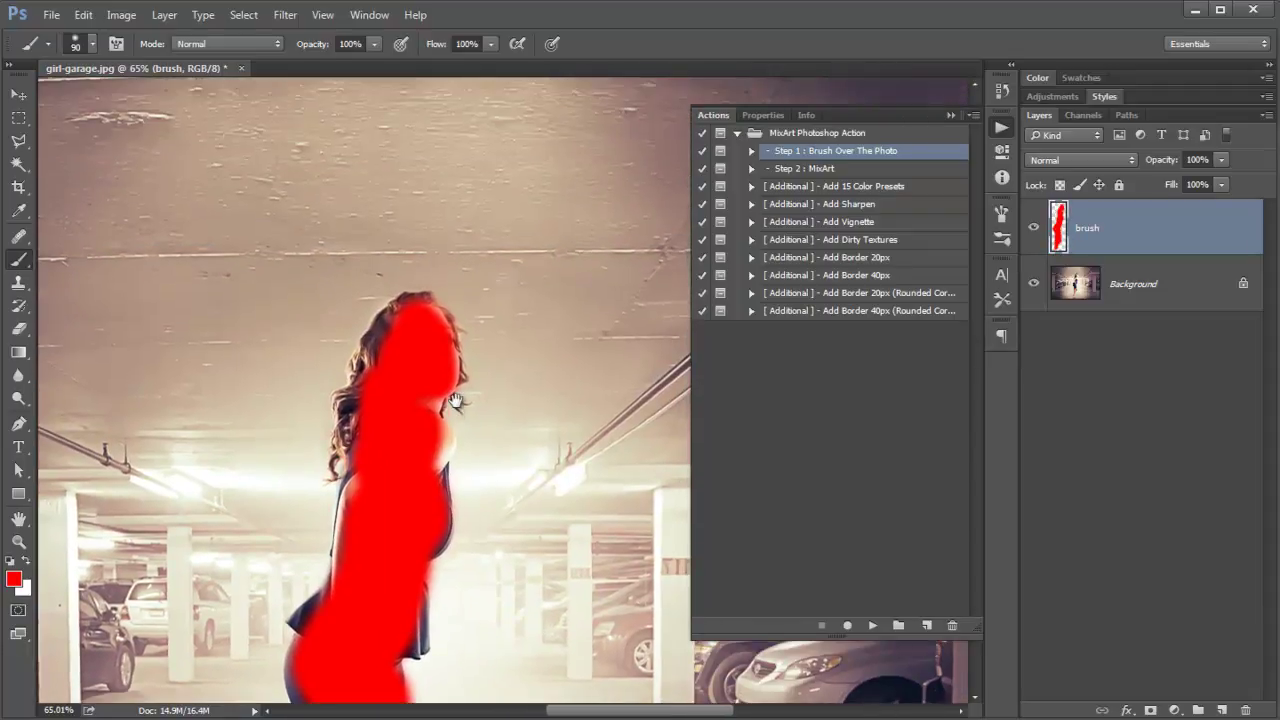
Step: Soften and shrink the brush, select Step 2: MixArt, and view the image at 100%
left_click(93, 44)
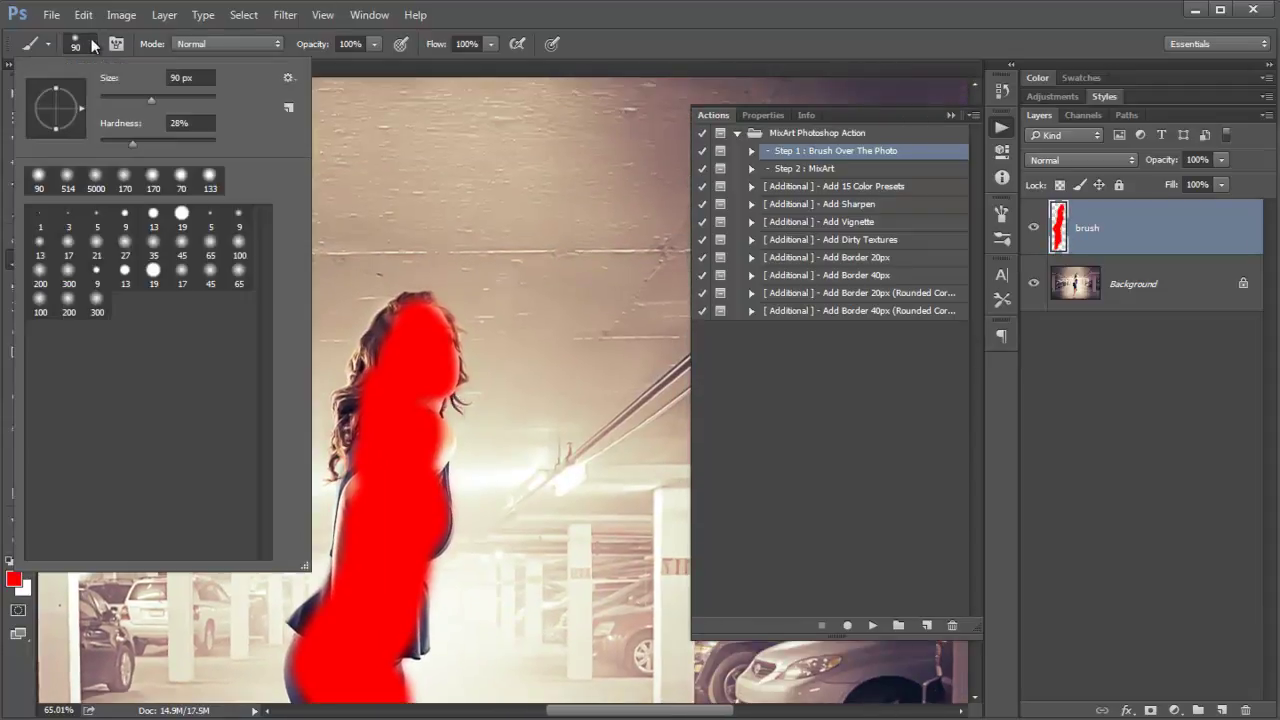
left_click_drag(132, 143, 97, 143)
key("Return")
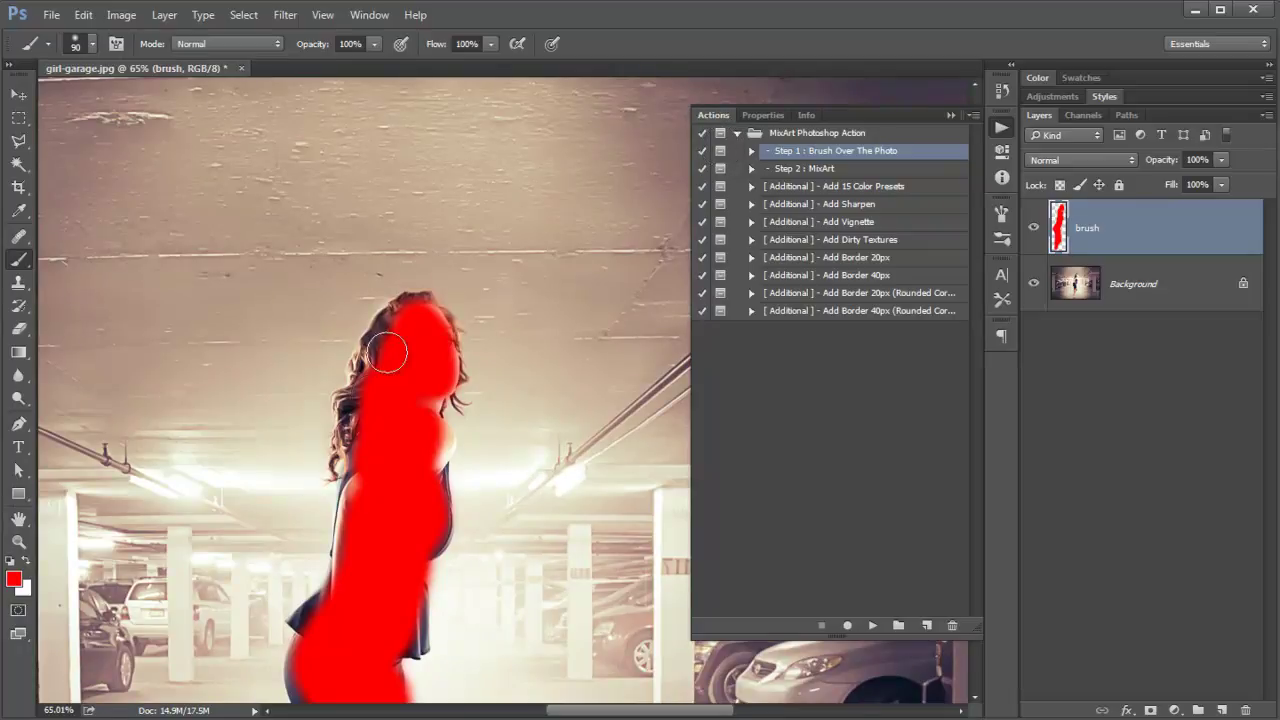
scroll(390, 358, "down", 6)
key("bracketleft")
key("bracketleft")
key("bracketleft")
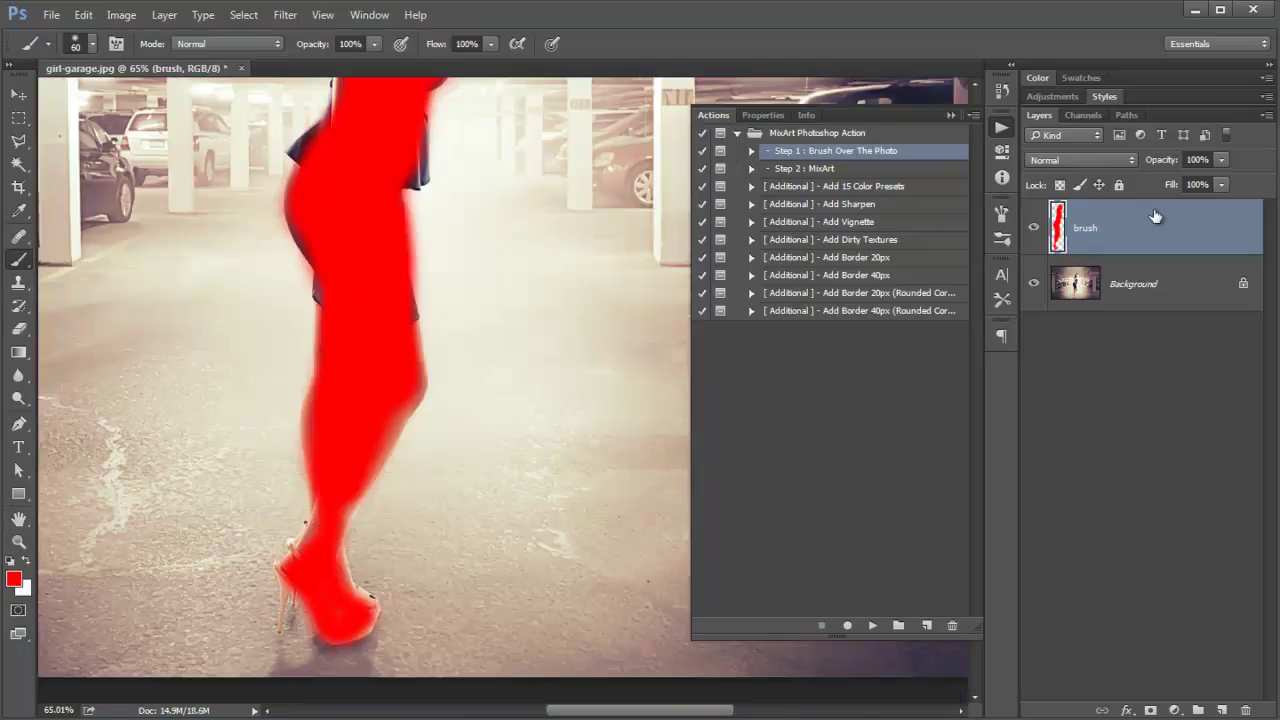
left_click(813, 170)
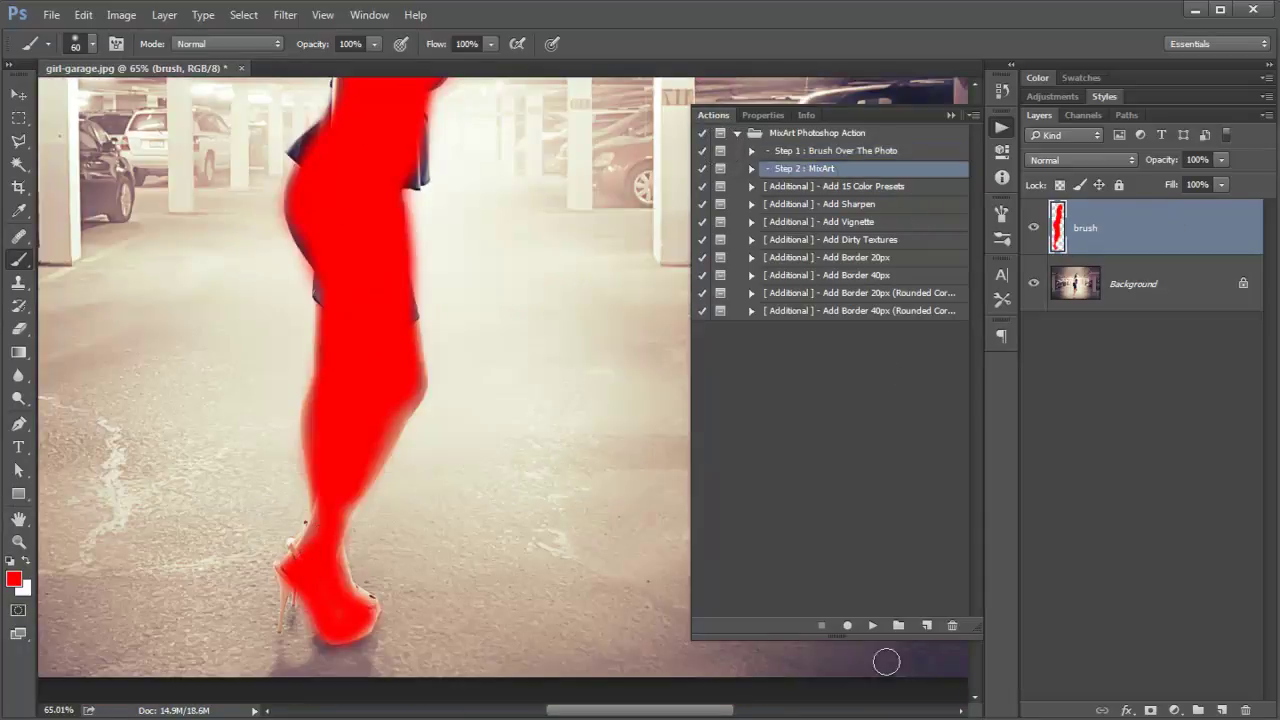
left_click(322, 17)
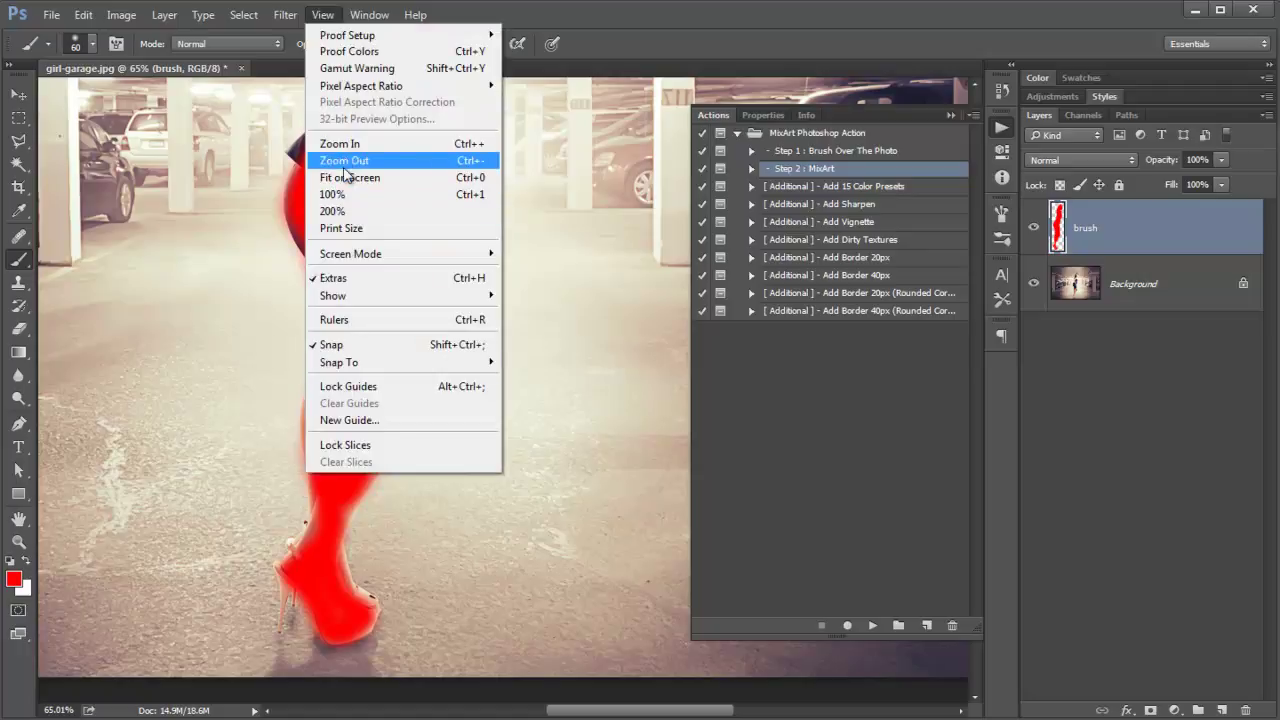
left_click(360, 198)
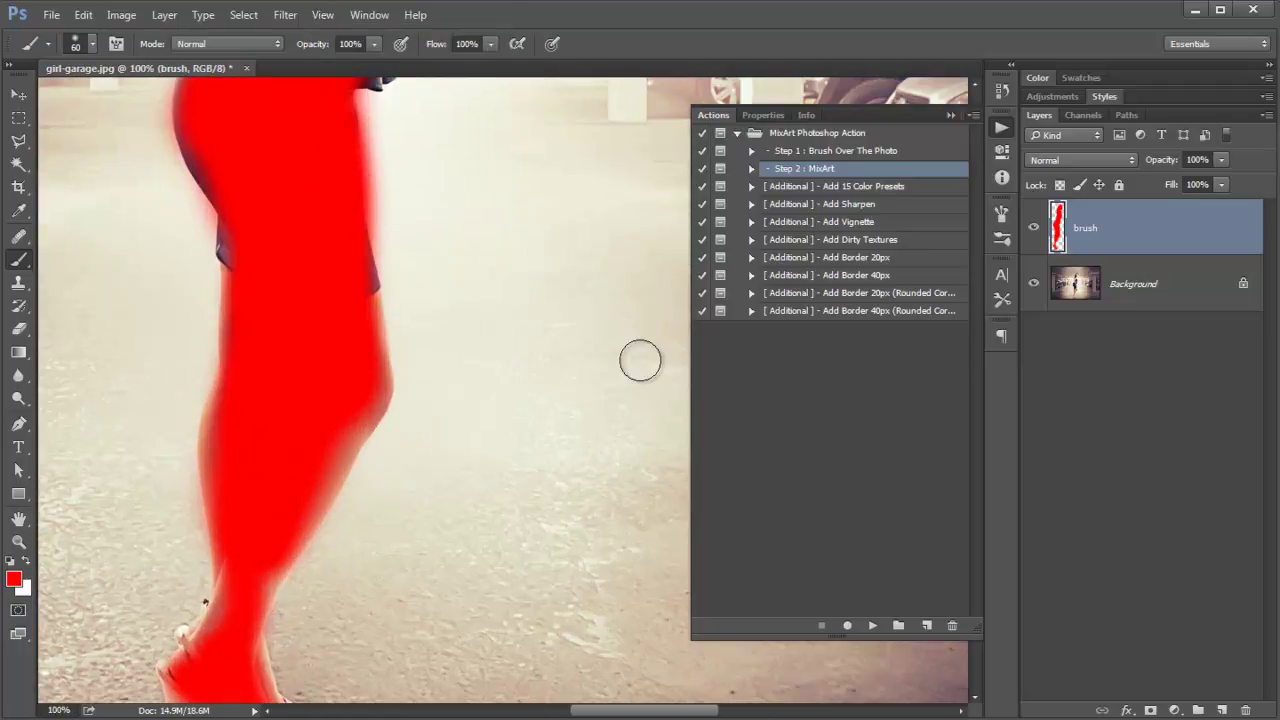
Step: Fit the image on screen and run Step 2: MixArt to render the sketch
left_click(322, 15)
left_click(378, 180)
left_click(872, 625)
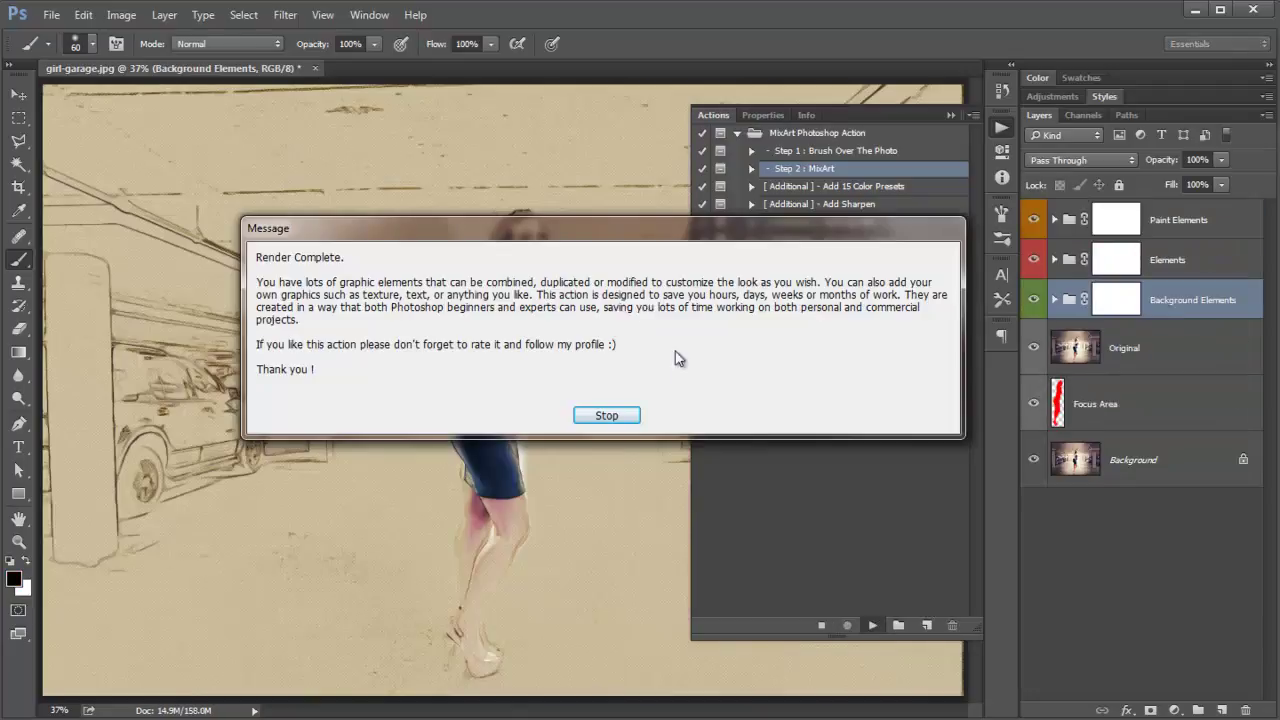
left_click(610, 418)
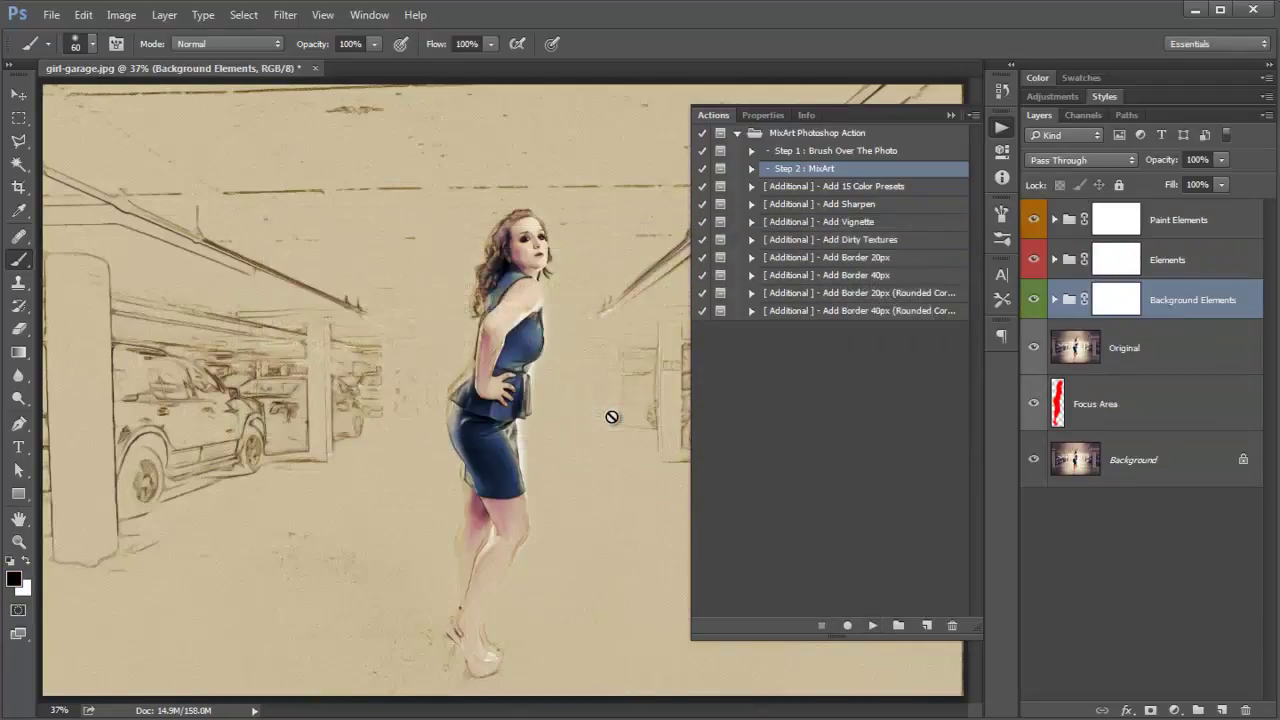
key("v")
Step: Run [Additional] - Add 15 Color Presets and collapse the Actions panel
left_click(848, 188)
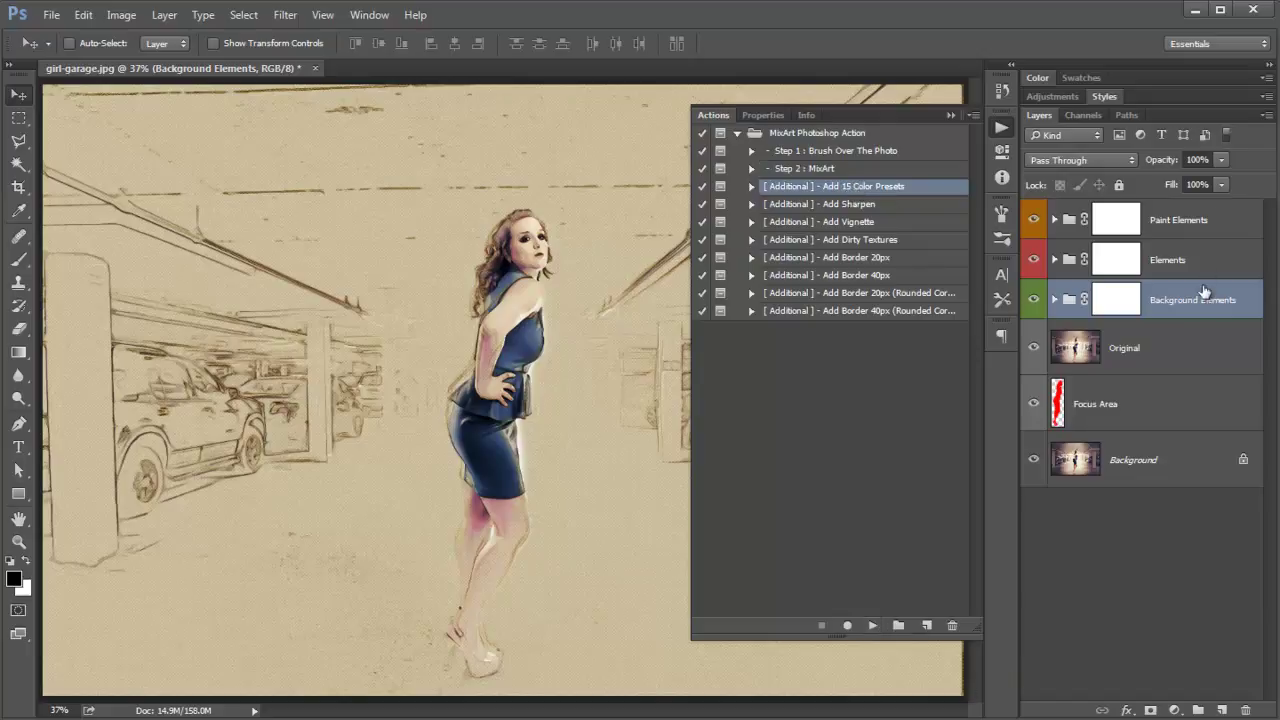
left_click(871, 625)
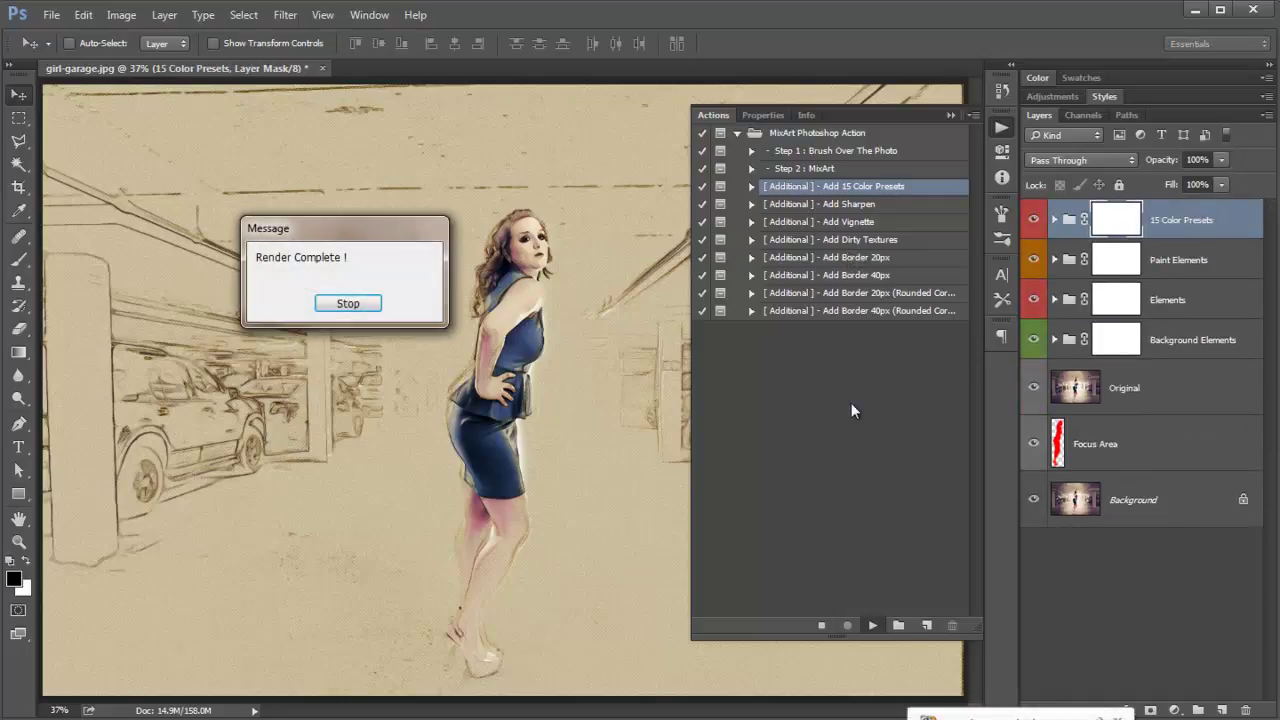
left_click(333, 304)
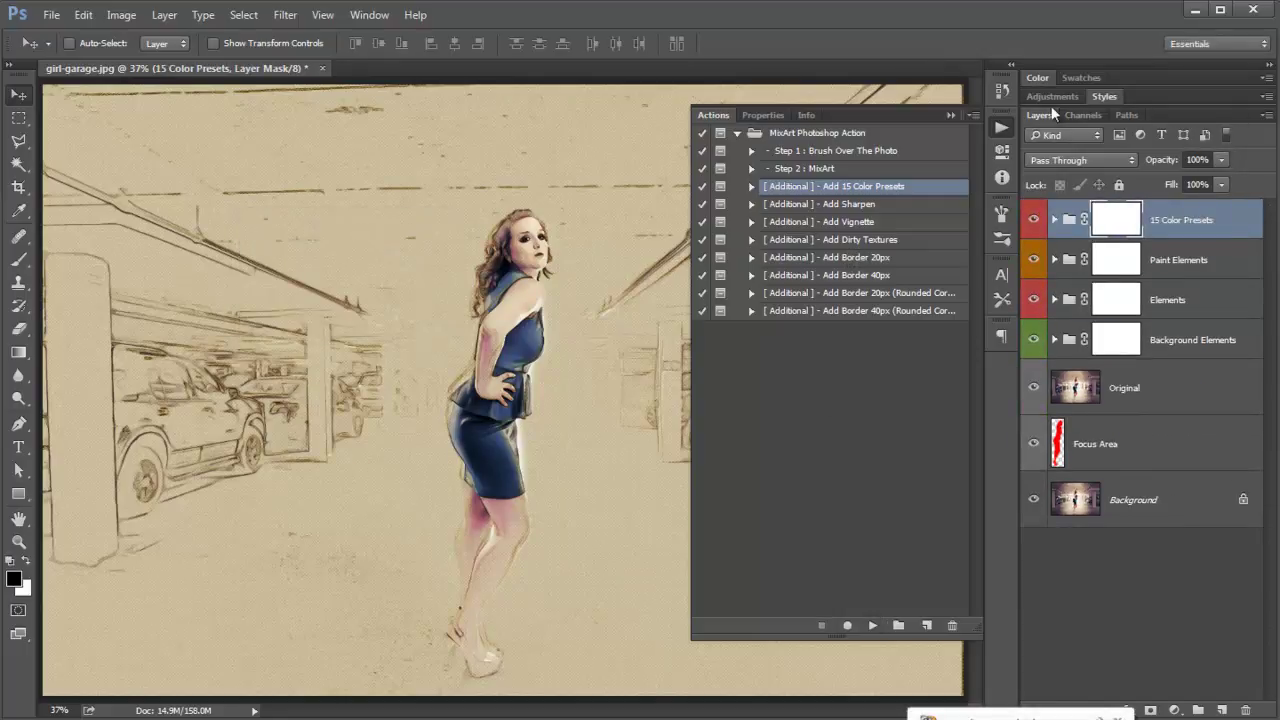
left_click(948, 117)
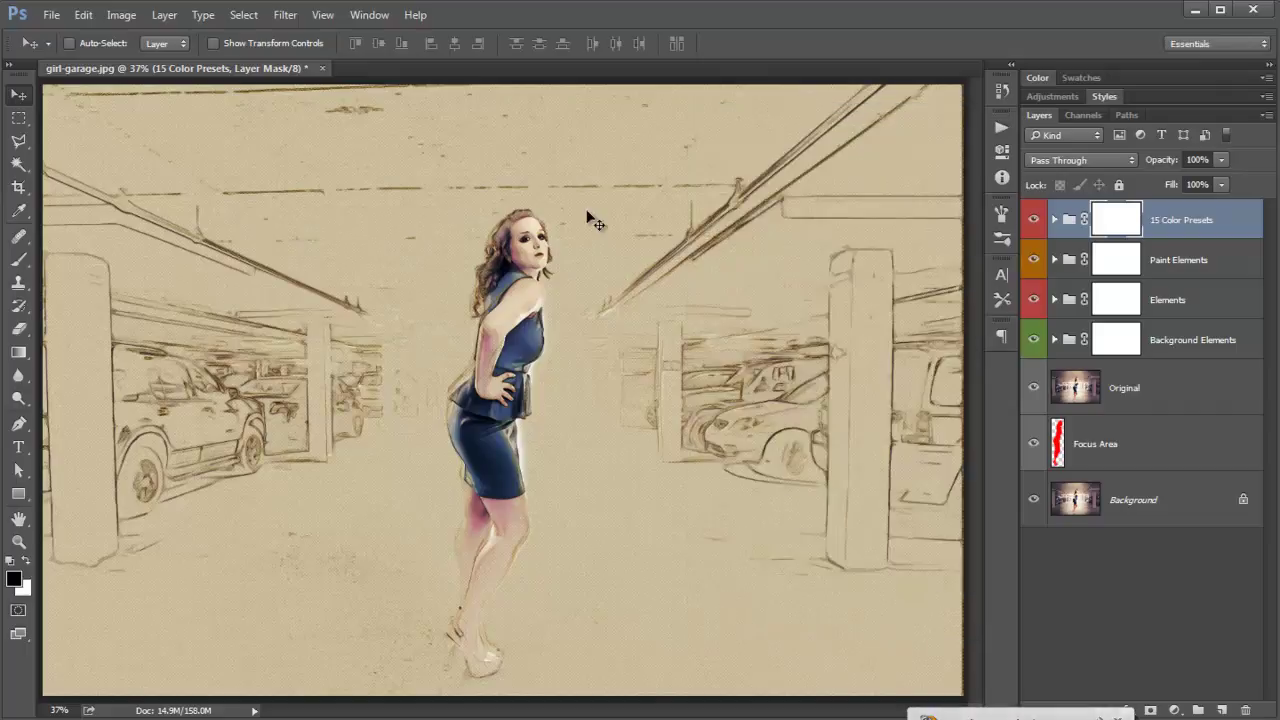
left_click(330, 16)
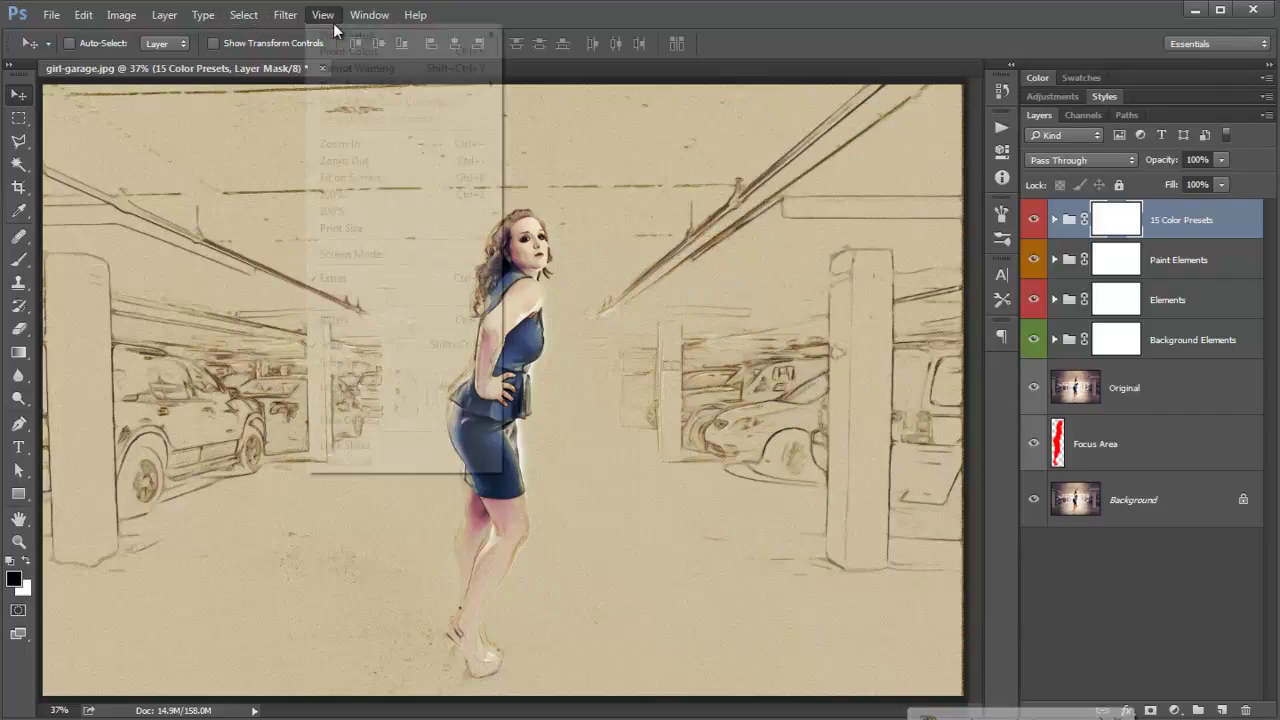
left_click(340, 194)
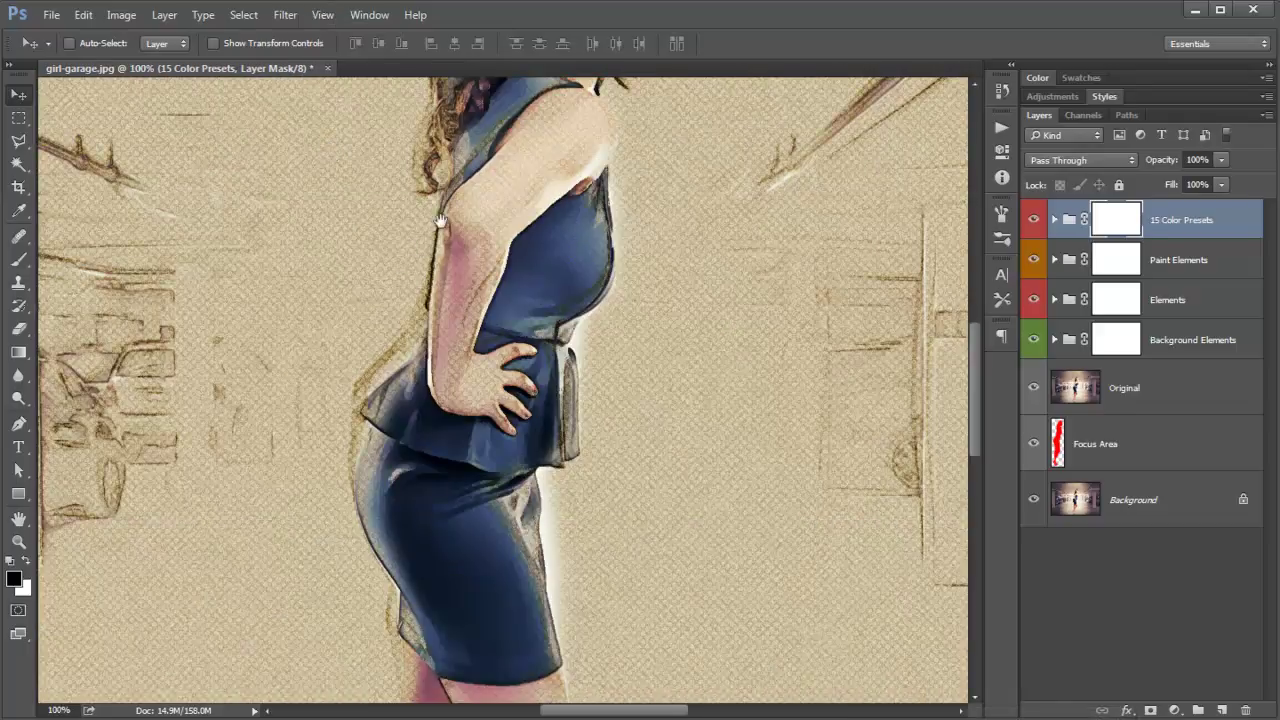
left_click_drag(500, 253, 517, 528)
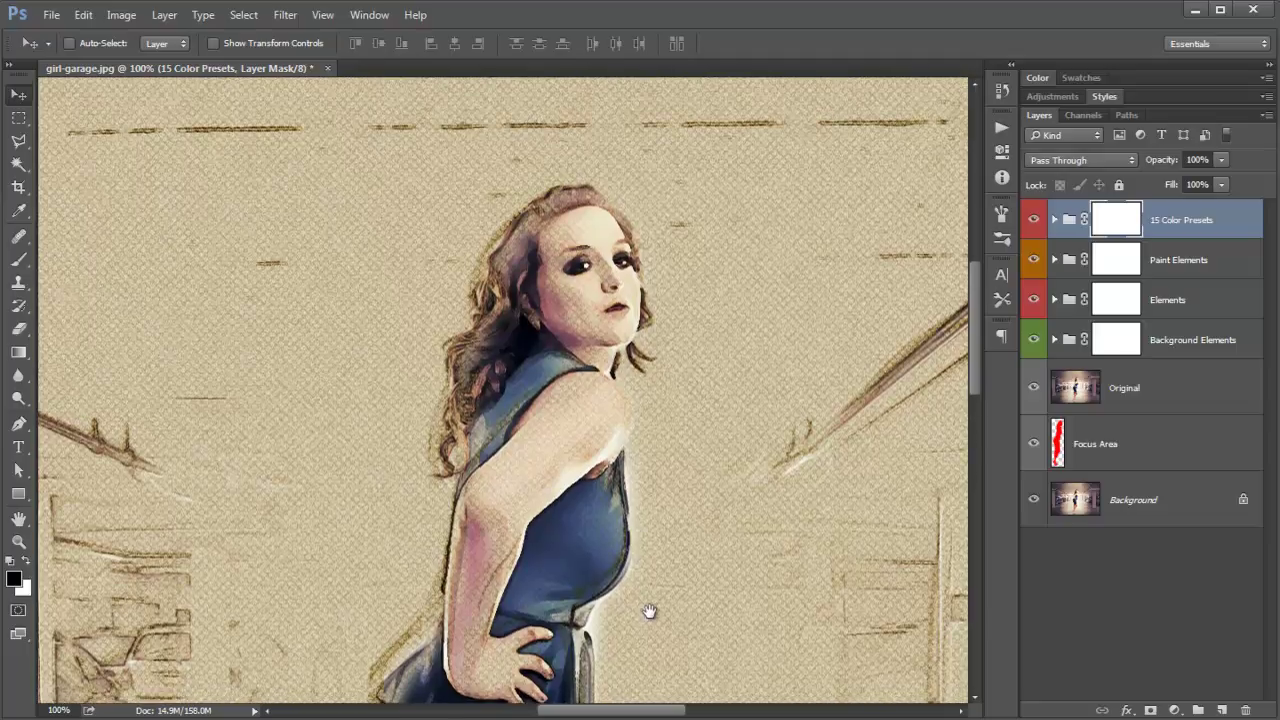
mouse_move(652, 611)
left_mouse_down()
mouse_move(629, 323)
mouse_move(636, 167)
left_mouse_up()
left_click_drag(632, 374, 626, 528)
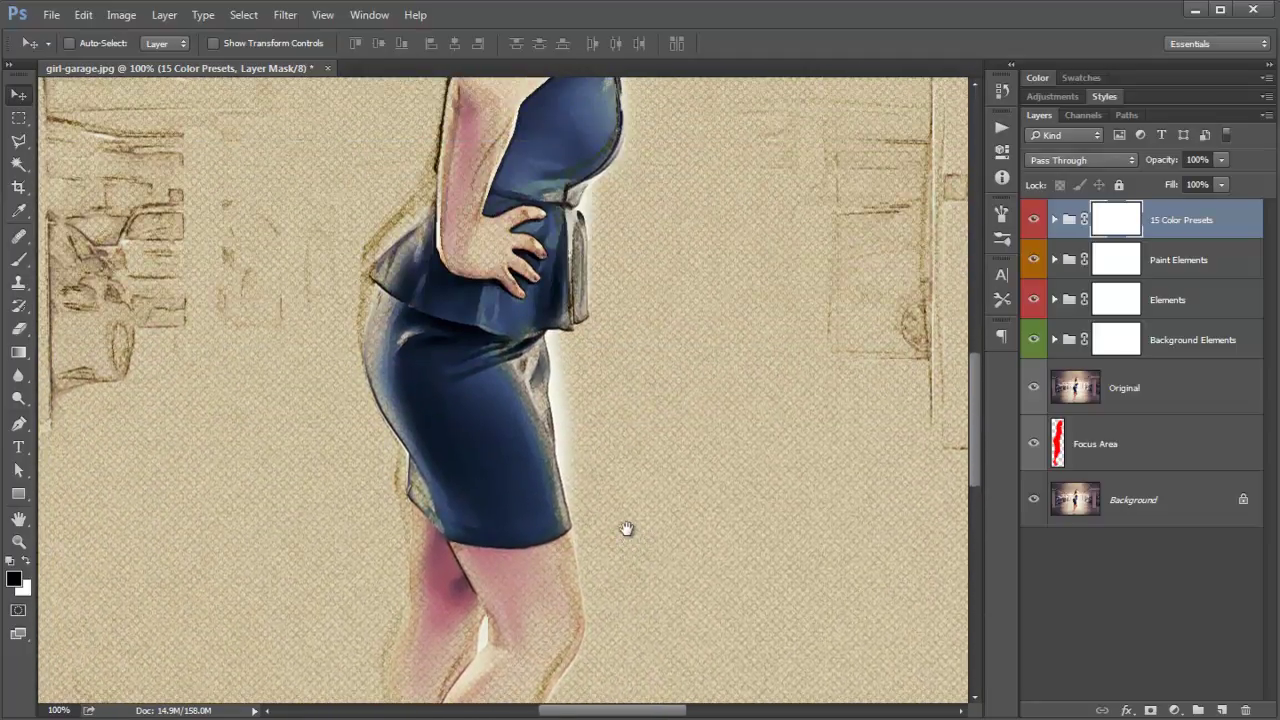
left_click_drag(619, 348, 580, 560)
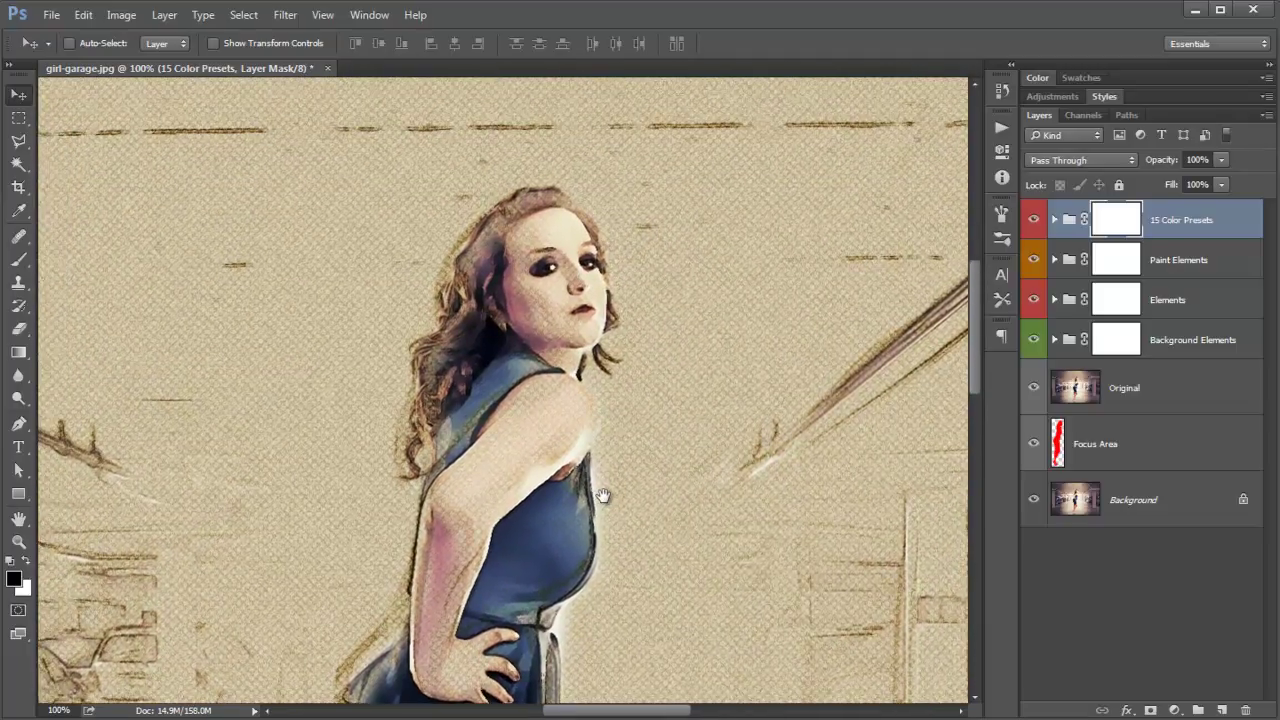
mouse_move(603, 500)
left_mouse_down()
mouse_move(617, 528)
mouse_move(689, 526)
left_mouse_up()
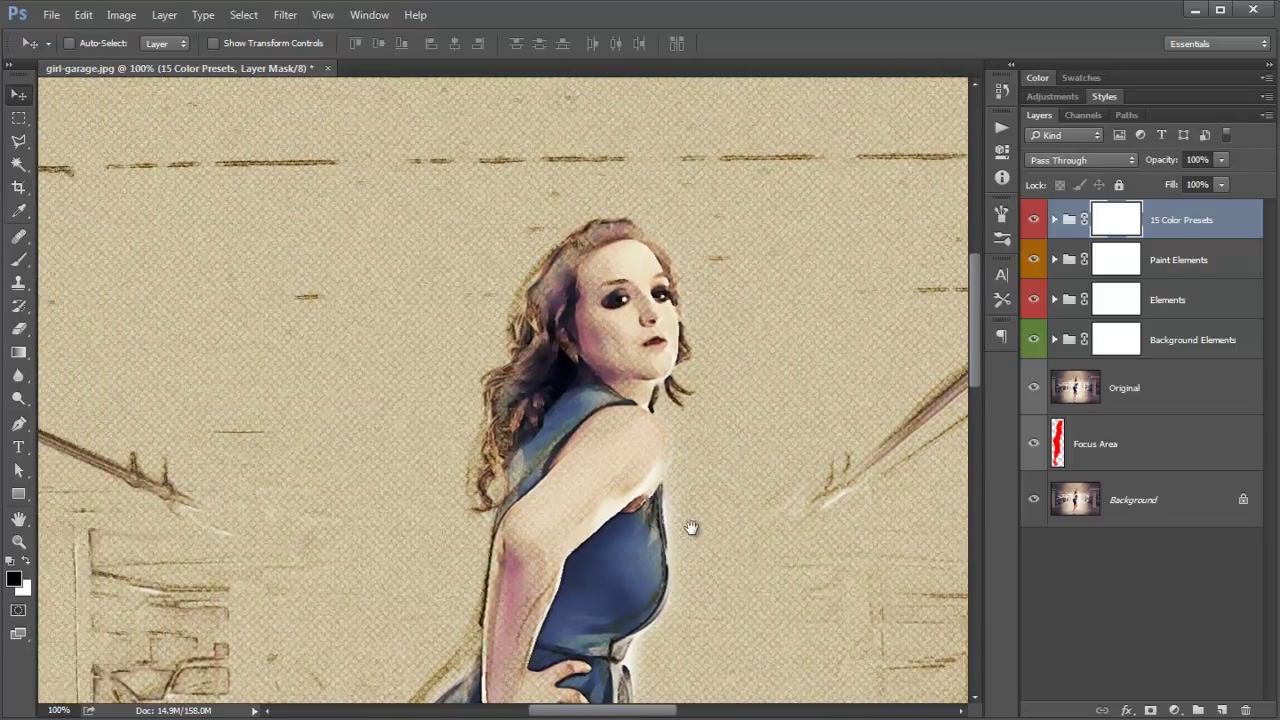
mouse_move(503, 514)
left_mouse_down()
mouse_move(663, 194)
mouse_move(719, 484)
mouse_move(171, 471)
left_mouse_up()
mouse_move(950, 430)
left_mouse_down()
mouse_move(397, 410)
mouse_move(291, 423)
left_mouse_up()
mouse_move(600, 409)
left_mouse_down()
mouse_move(371, 491)
mouse_move(547, 482)
left_mouse_up()
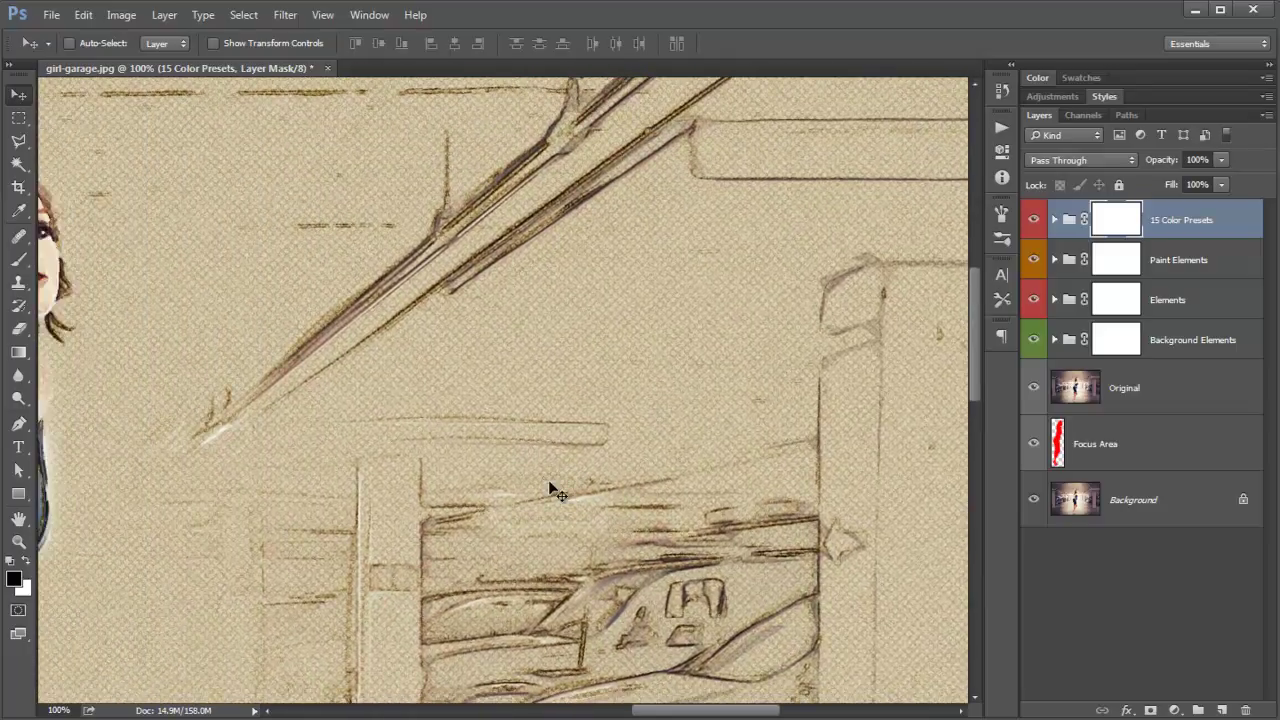
key("ctrl+0")
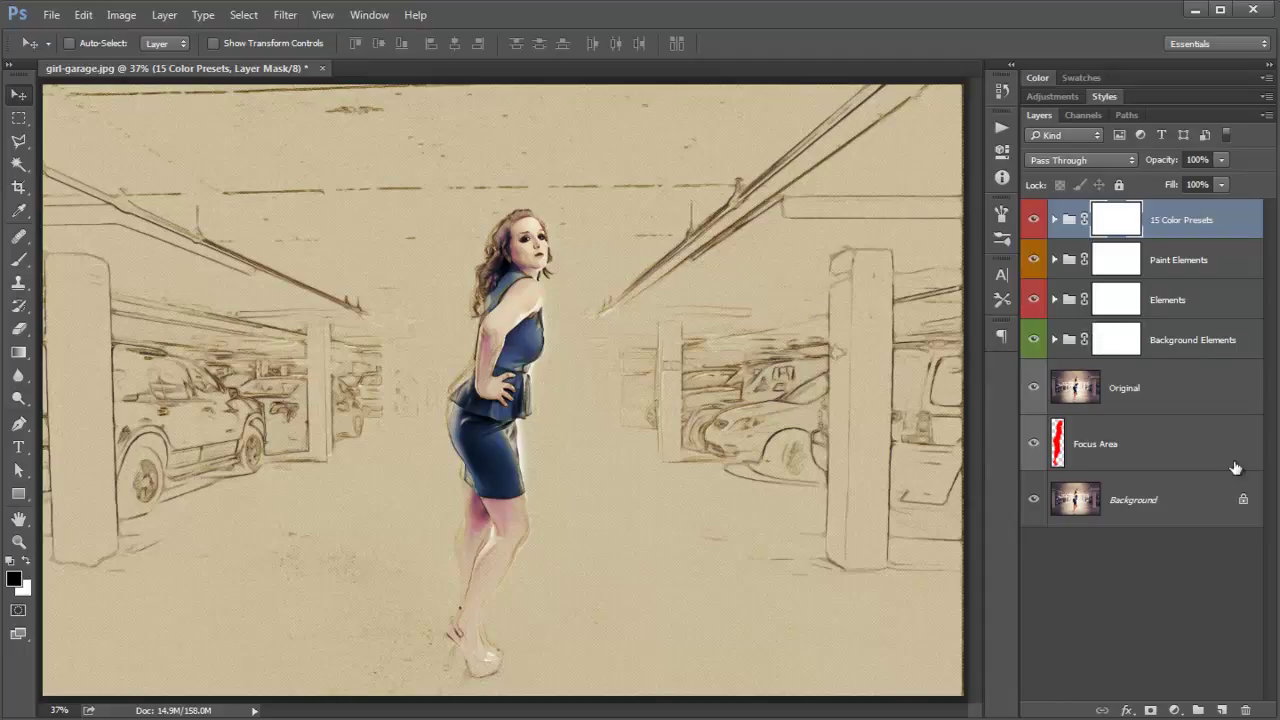
Step: Compare Background Elements, Elements and Paint Elements visibility, then expand Background Elements
left_click(1205, 342)
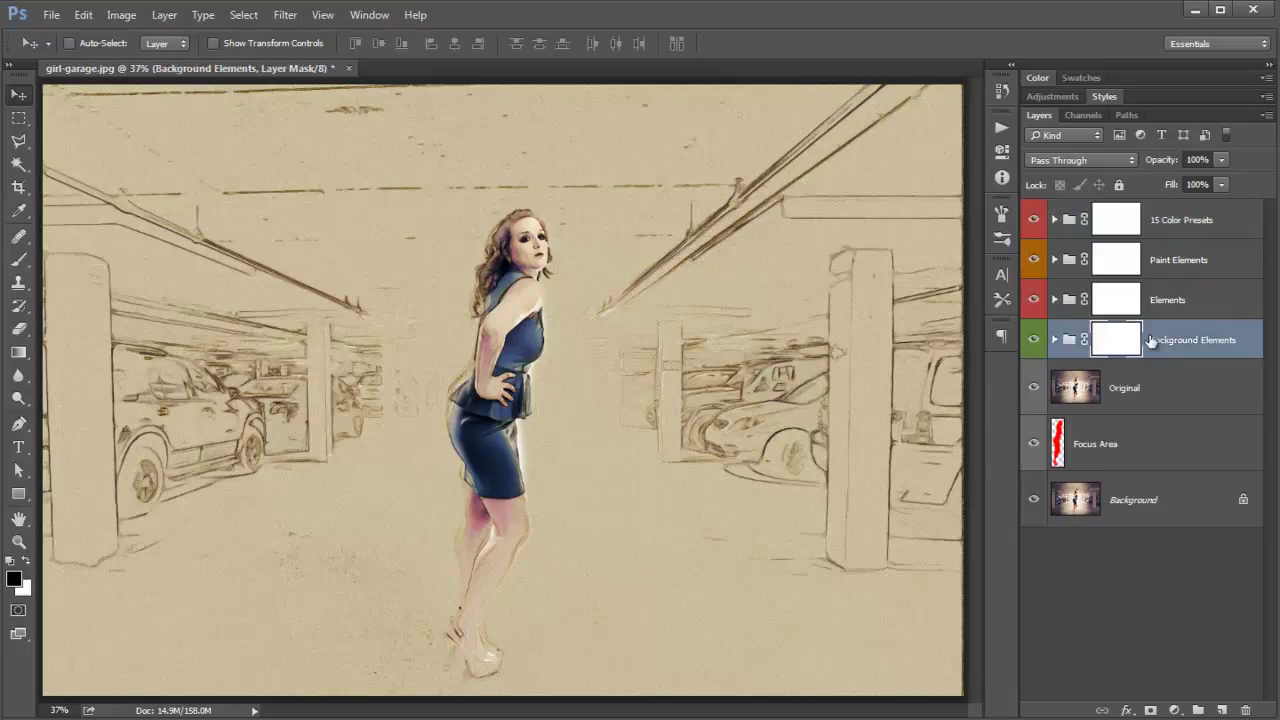
left_click(1034, 340)
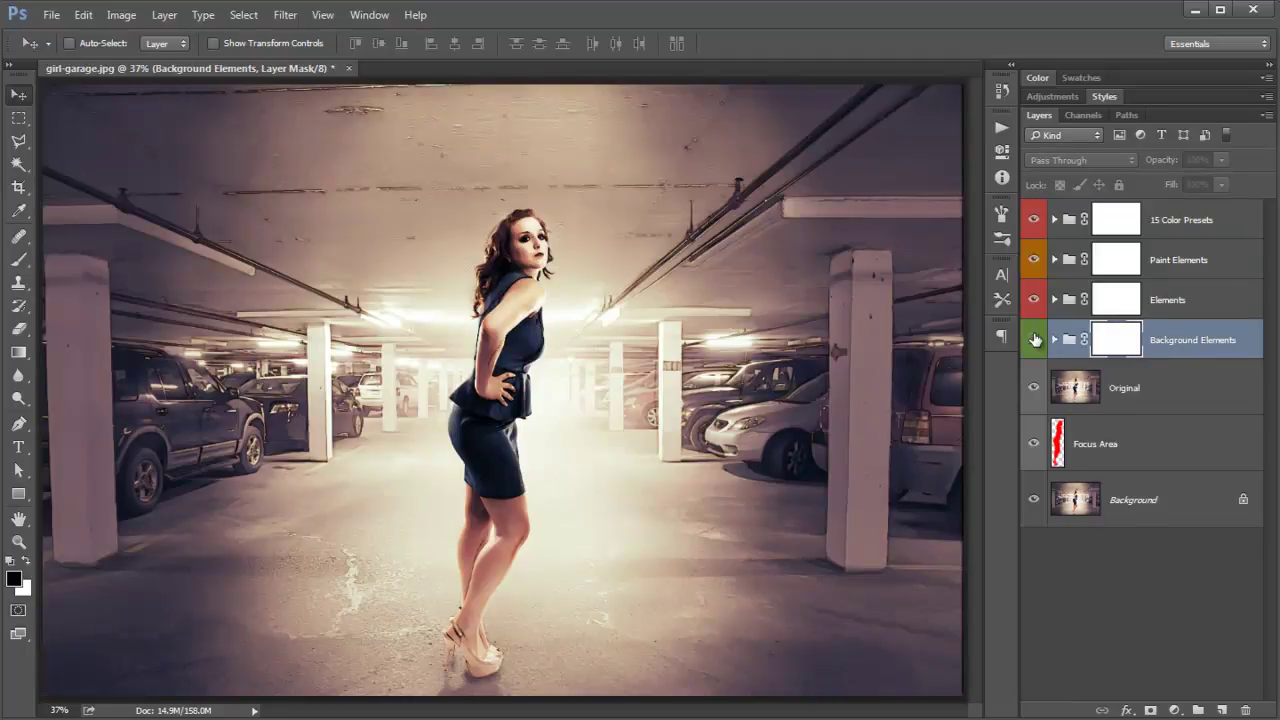
left_click(1034, 340)
left_click(1032, 301)
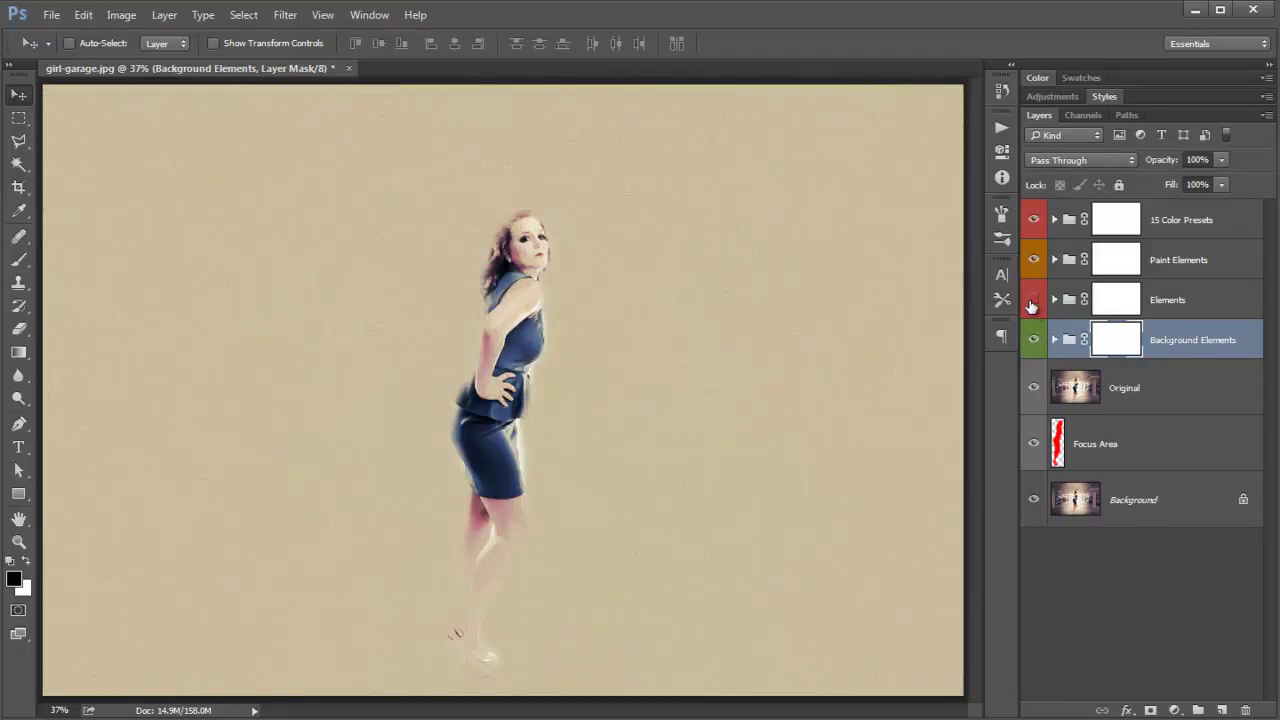
left_click(1032, 301)
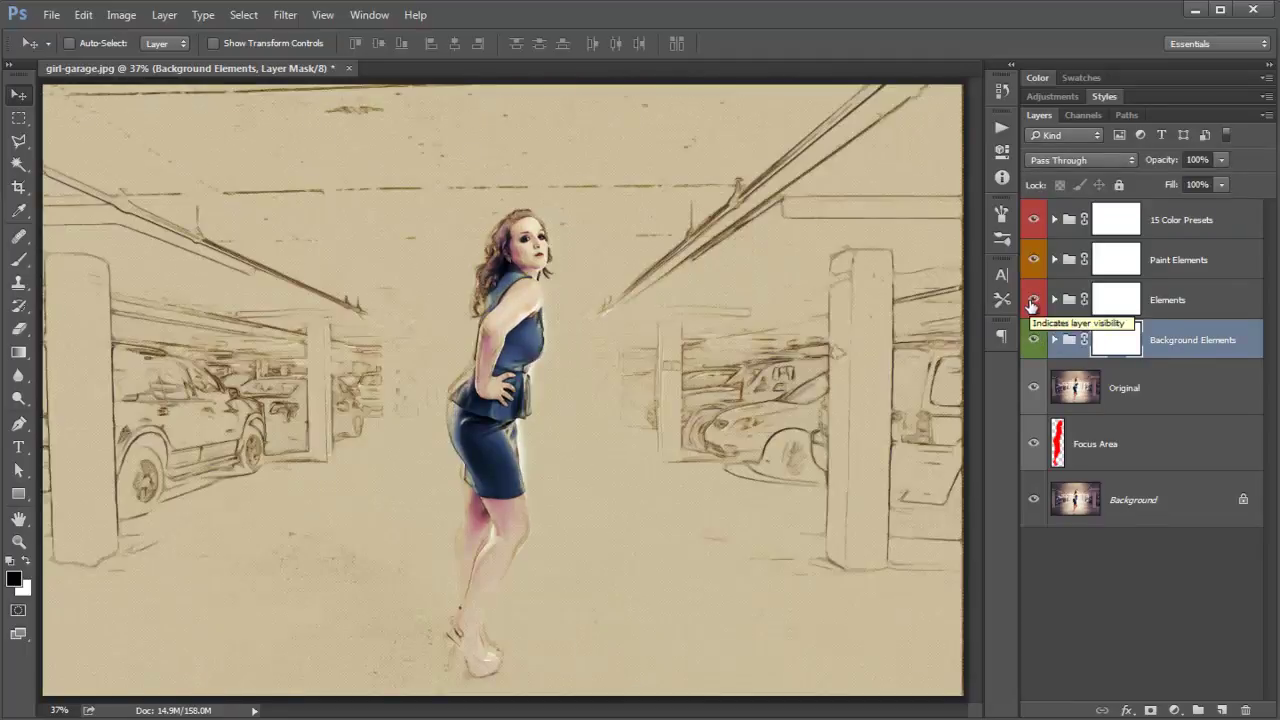
left_click(1032, 301)
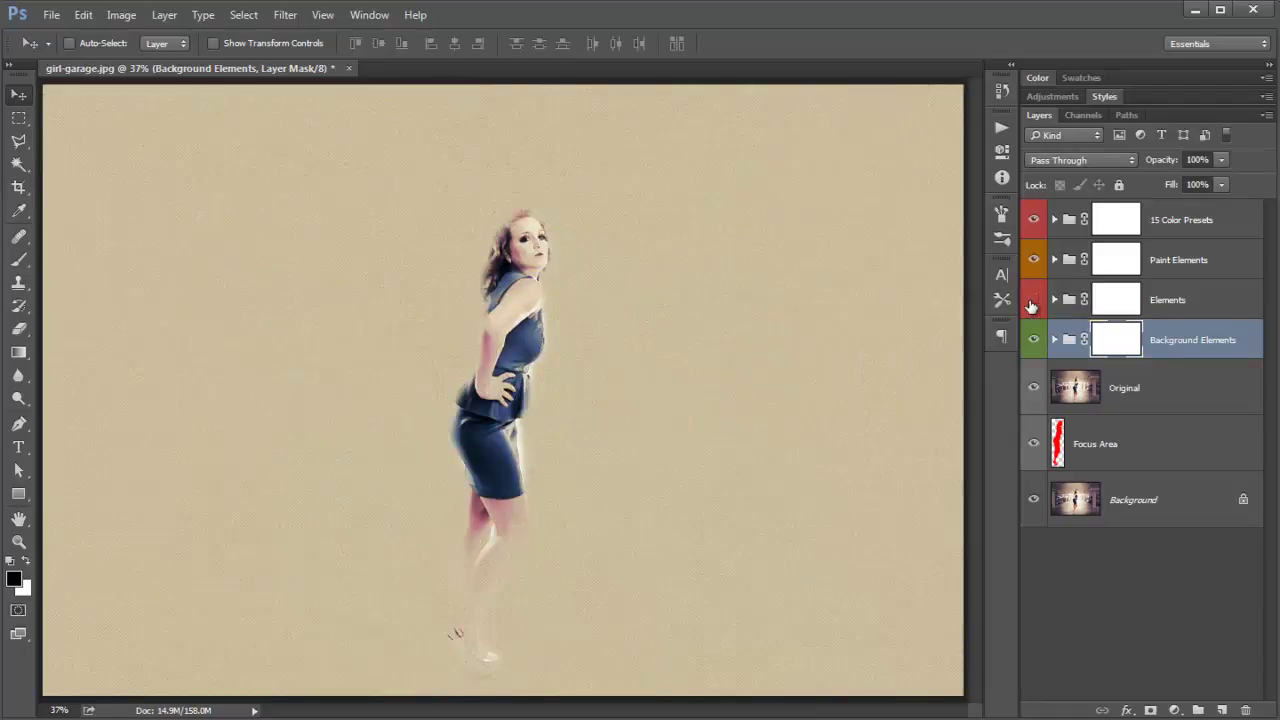
left_click(1032, 301)
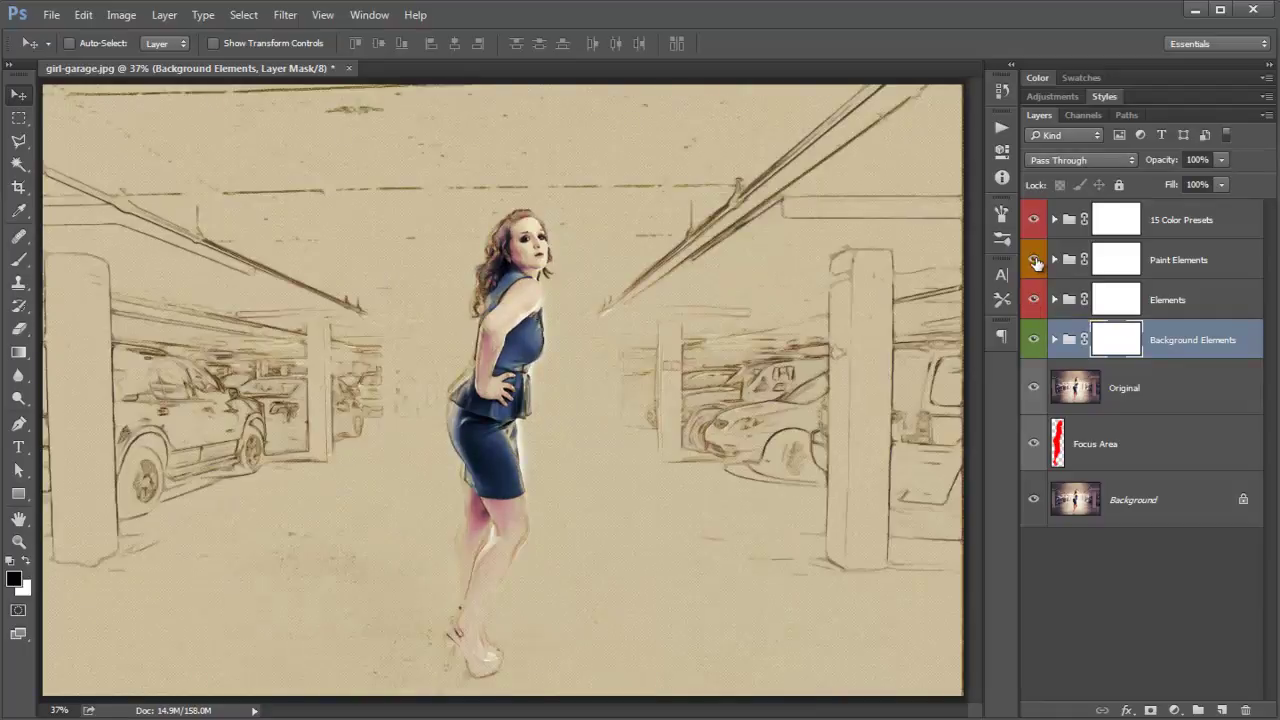
left_click(1035, 260)
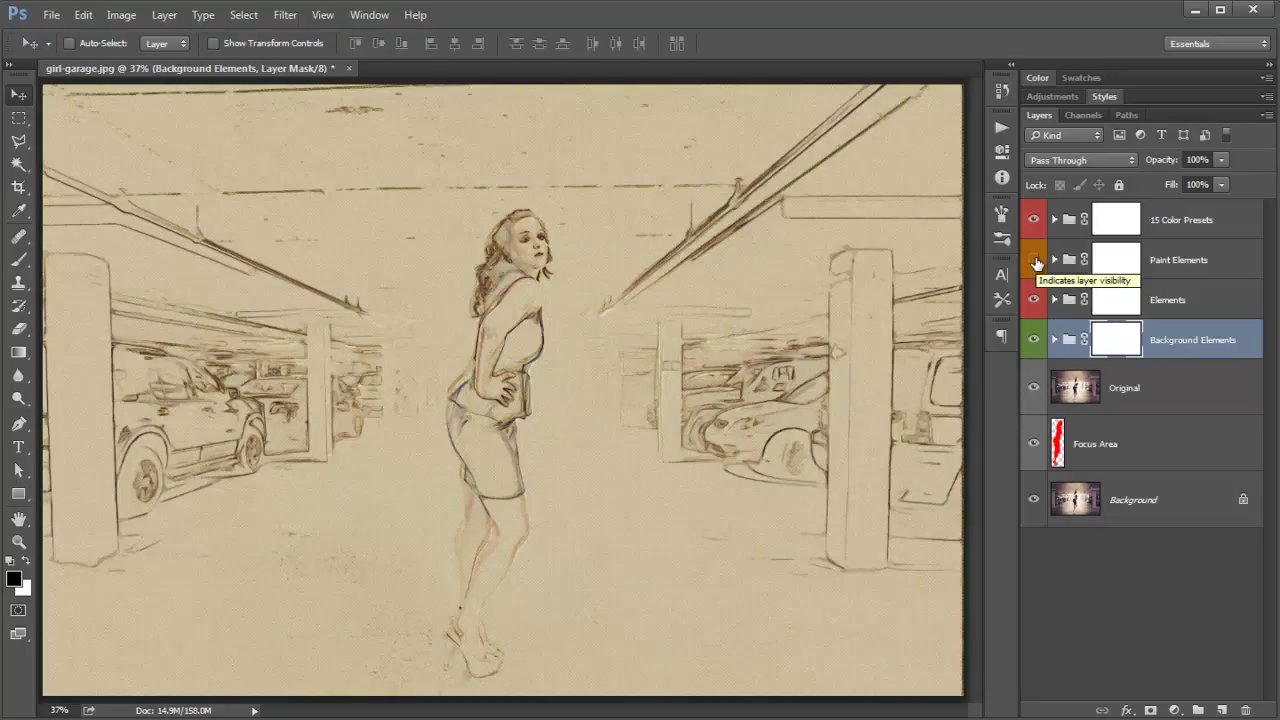
left_click(1035, 261)
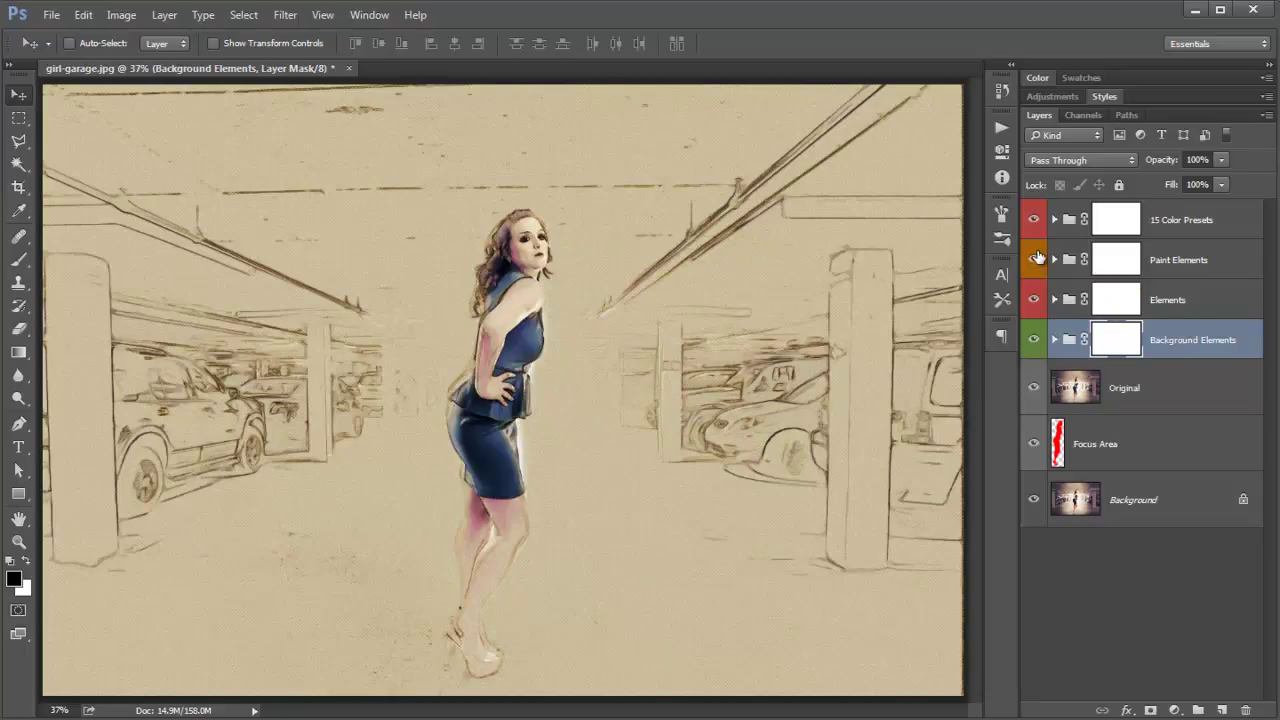
left_click(1185, 342)
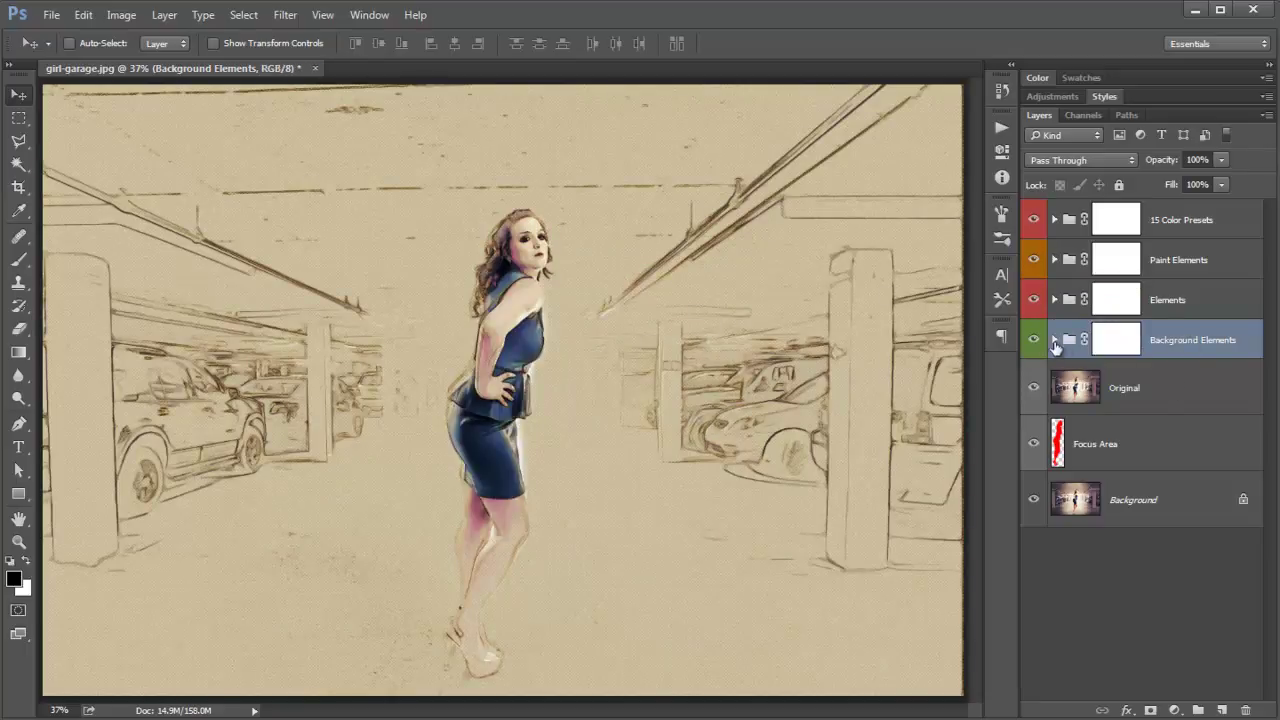
left_click(1054, 341)
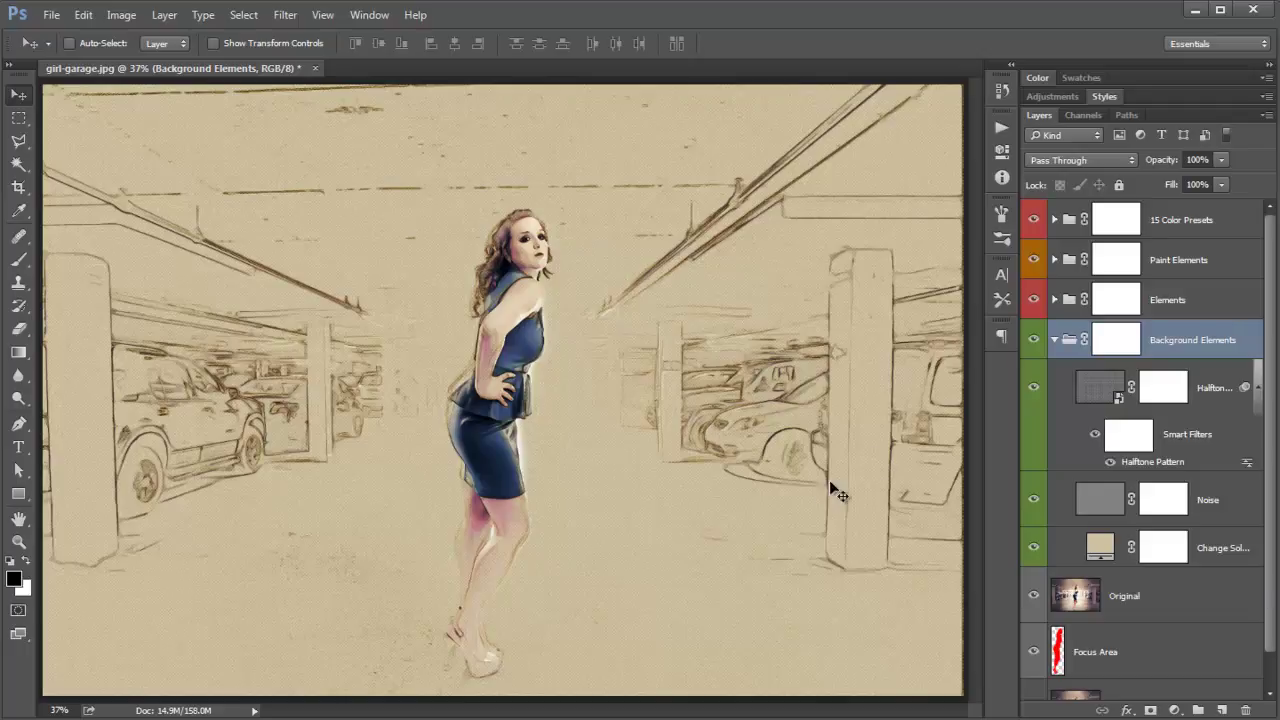
Step: Open the Change Solid Color picker and try pinkish and sampled paper colours
scroll(501, 331, "up", 6)
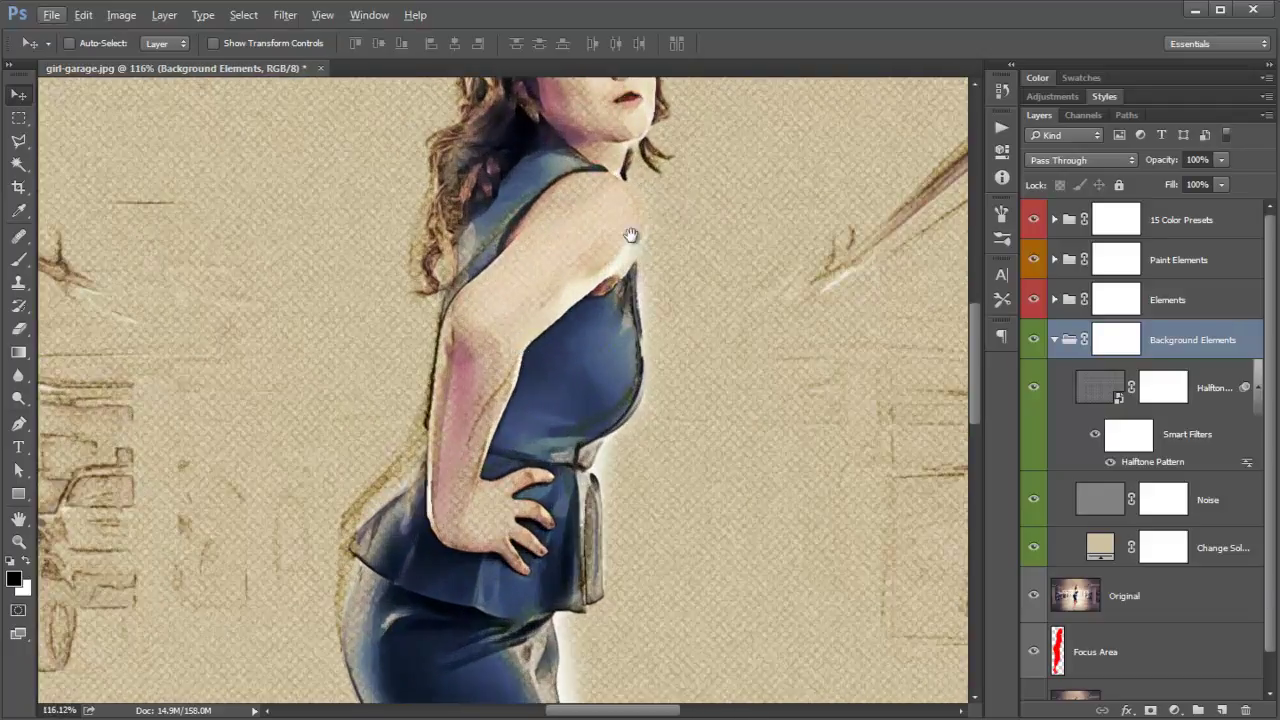
left_click_drag(629, 234, 603, 534)
scroll(677, 506, "down", 2)
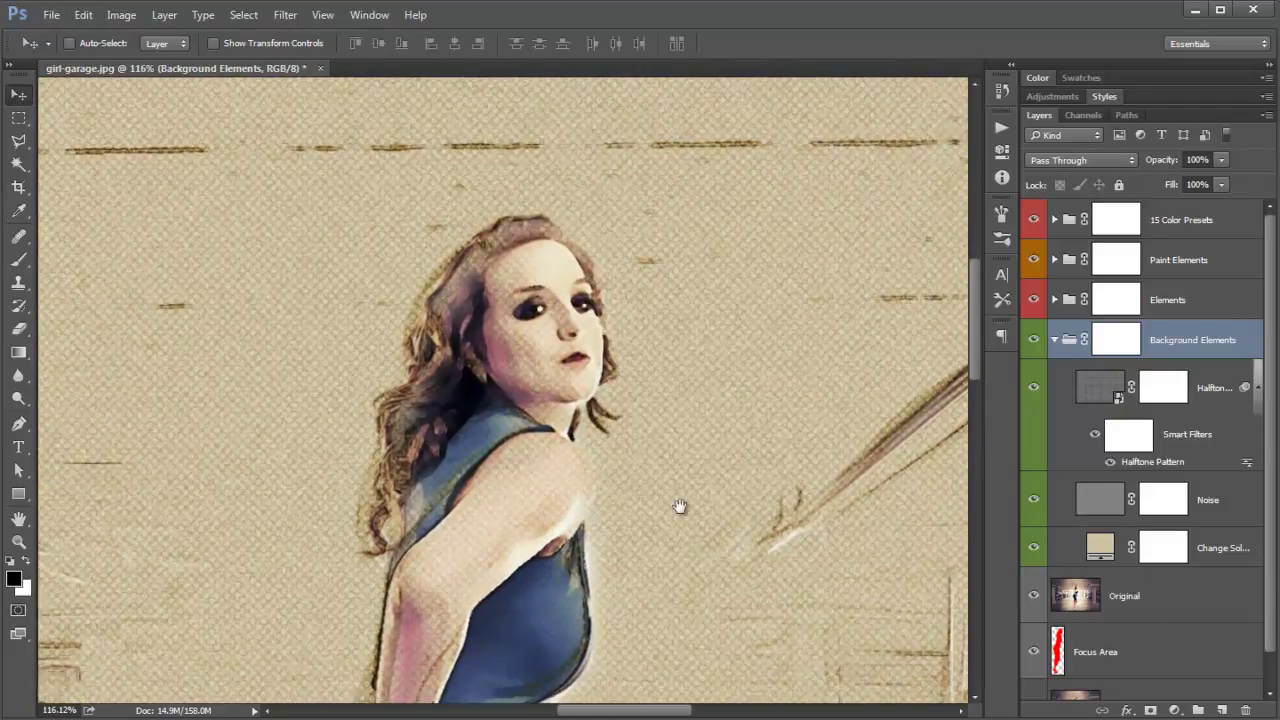
scroll(670, 490, "down", 1)
scroll(666, 480, "down", 2)
double_click(1098, 543)
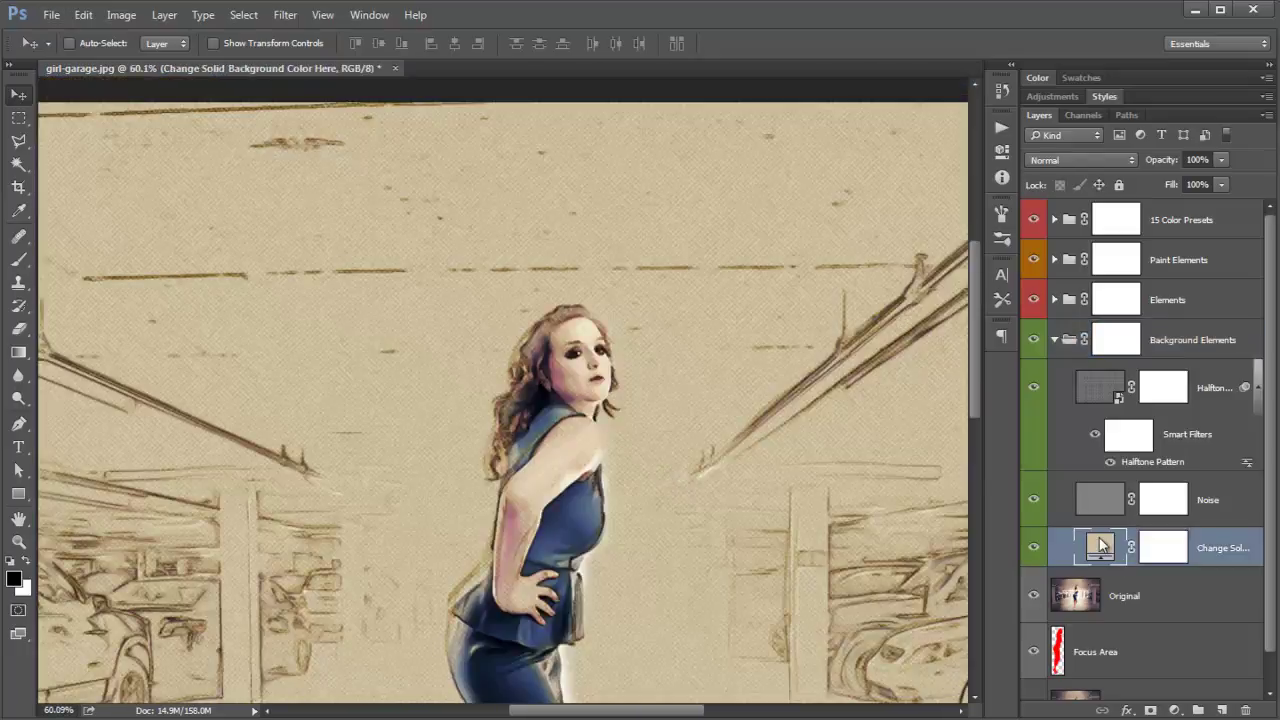
mouse_move(851, 162)
left_mouse_down()
mouse_move(543, 87)
mouse_move(673, 131)
mouse_move(923, 171)
left_mouse_up()
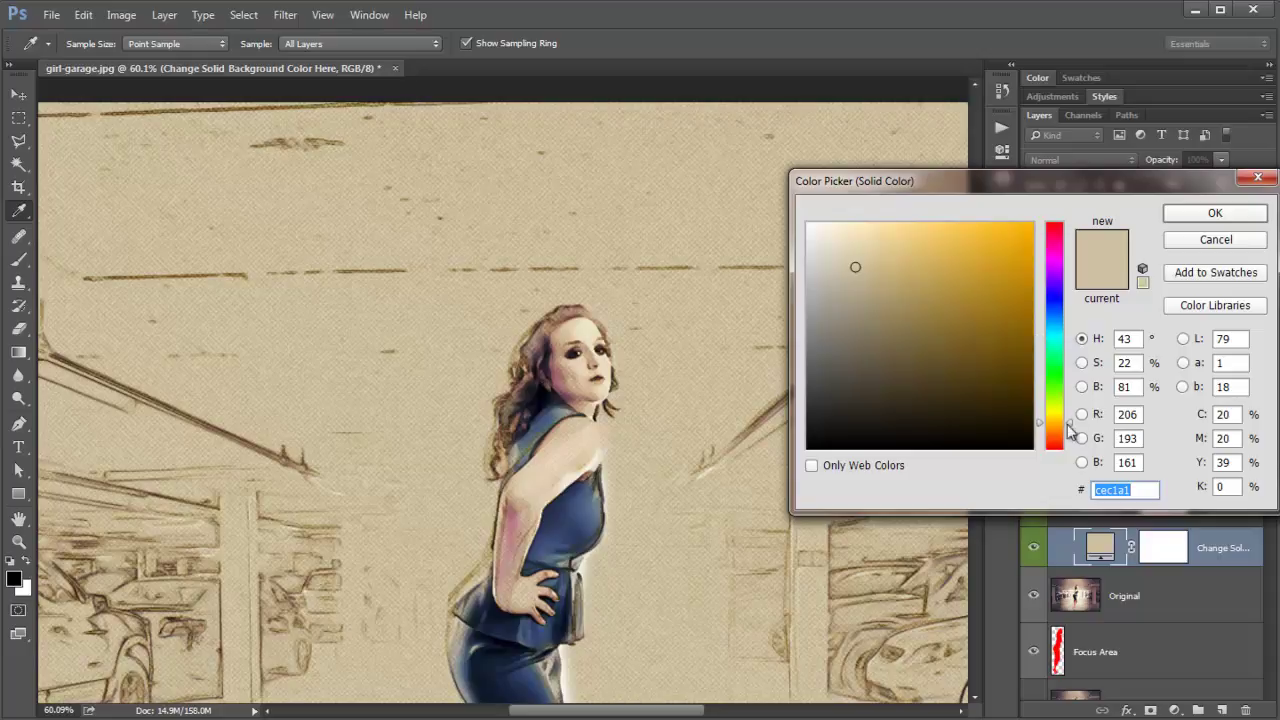
left_click_drag(1058, 423, 1058, 435)
left_click_drag(563, 464, 450, 265)
left_click(458, 260)
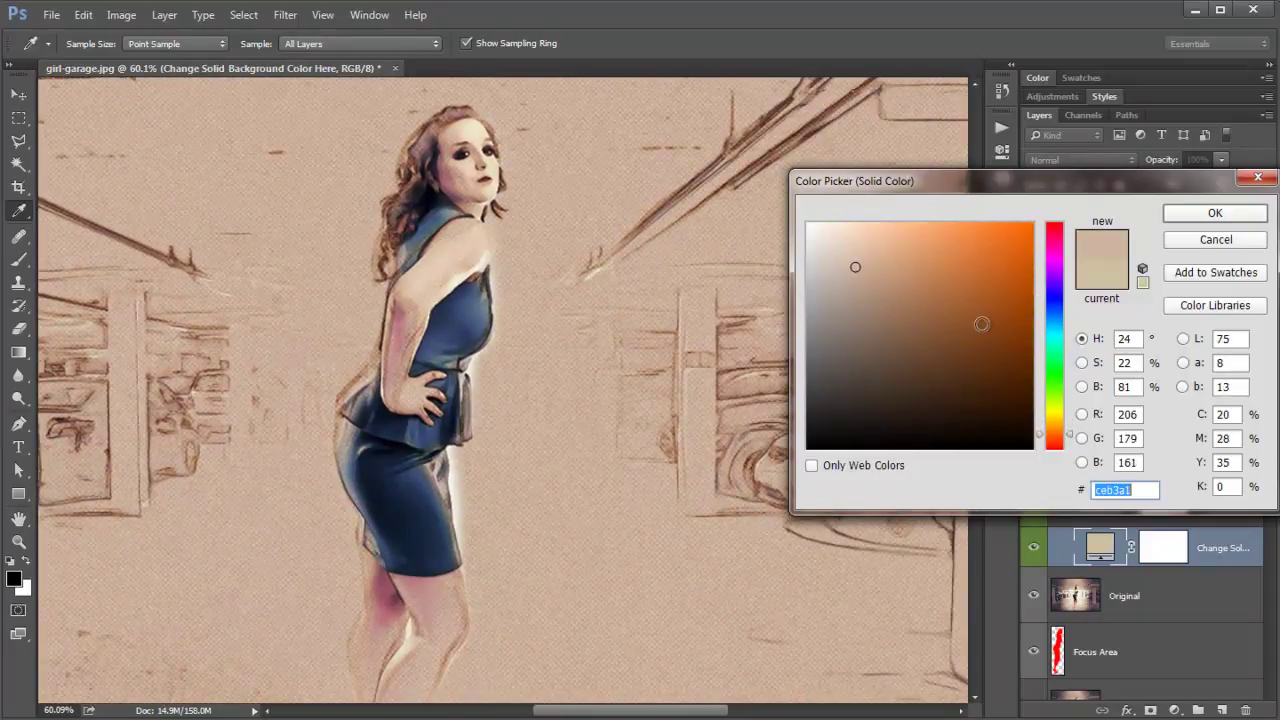
Step: Settle on pale warm grey bfbaae for the paper and confirm it
left_click_drag(1049, 310, 1062, 204)
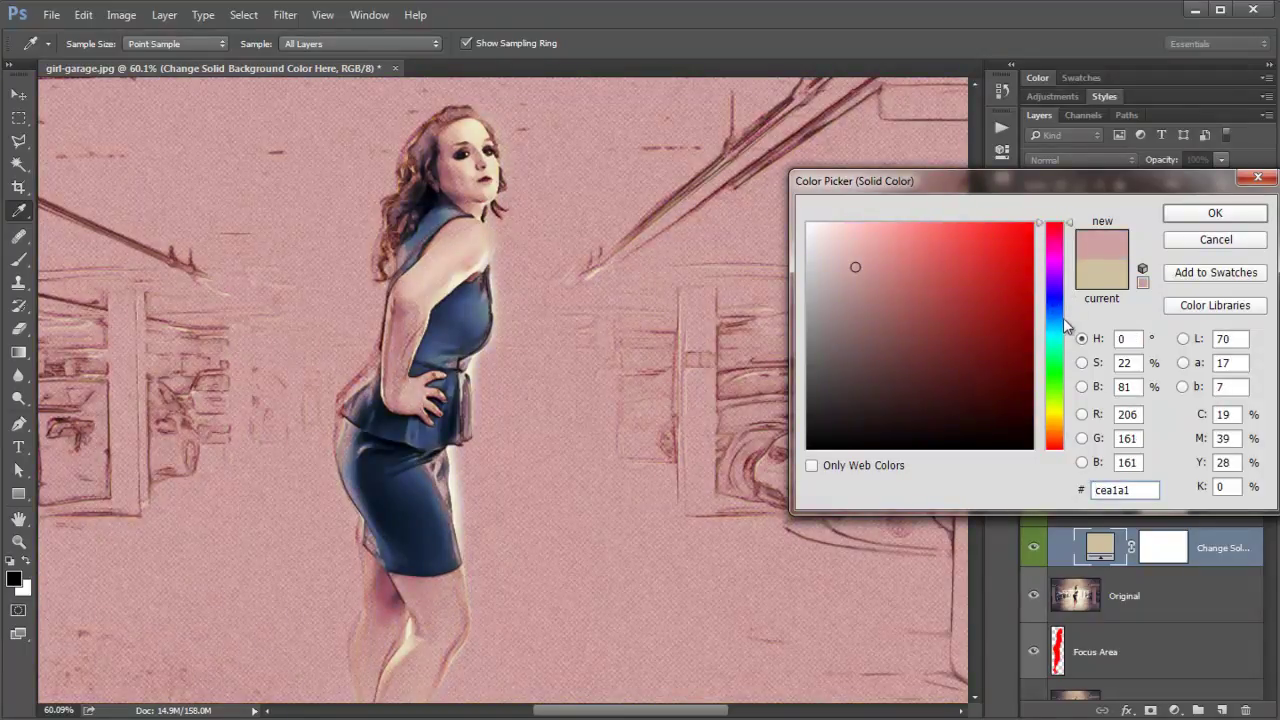
left_click(1051, 366)
left_click_drag(1051, 366, 1056, 422)
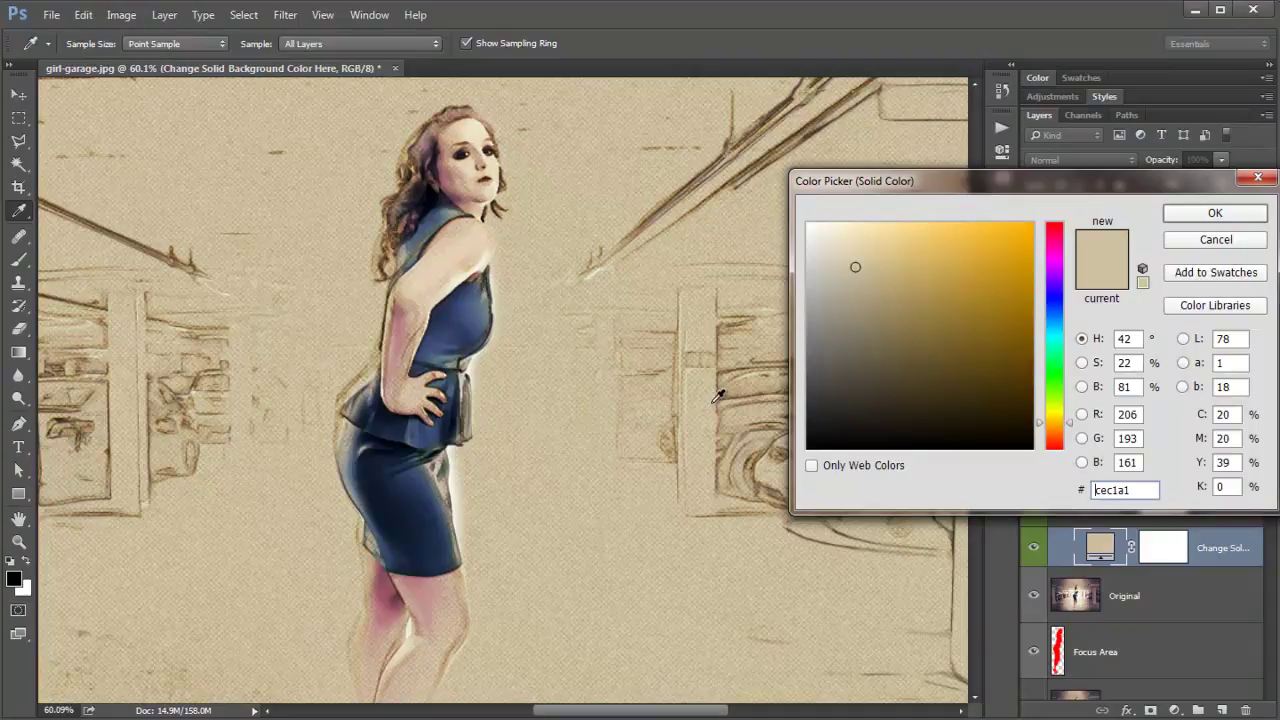
mouse_move(848, 297)
left_mouse_down()
mouse_move(824, 305)
mouse_move(823, 374)
left_mouse_up()
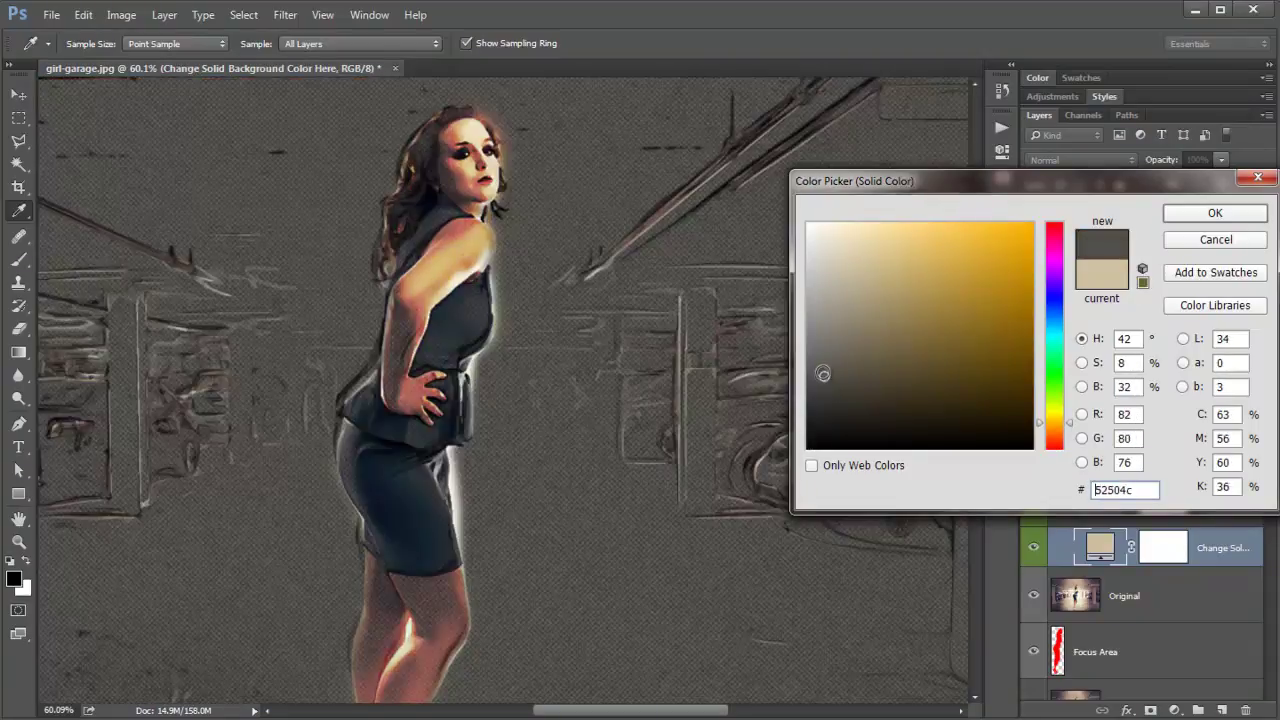
mouse_move(842, 385)
left_mouse_down()
mouse_move(843, 334)
mouse_move(798, 244)
mouse_move(823, 257)
mouse_move(812, 257)
mouse_move(827, 287)
left_mouse_up()
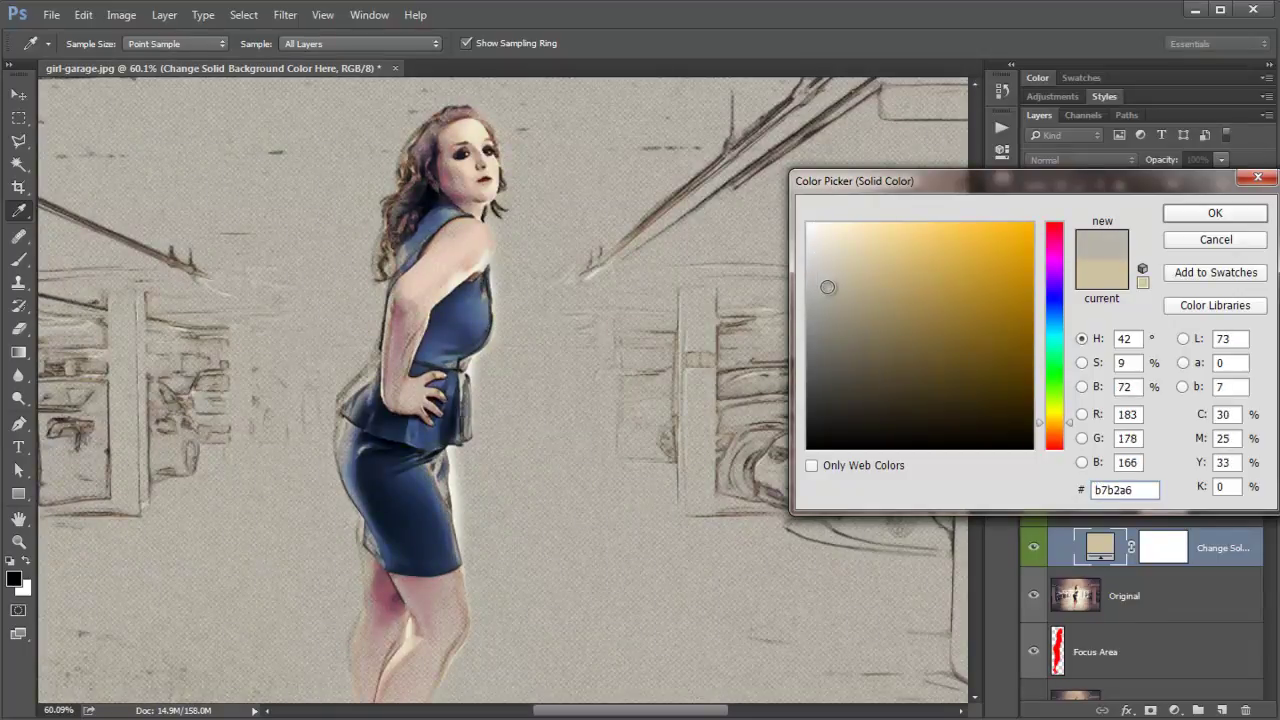
left_click(1198, 213)
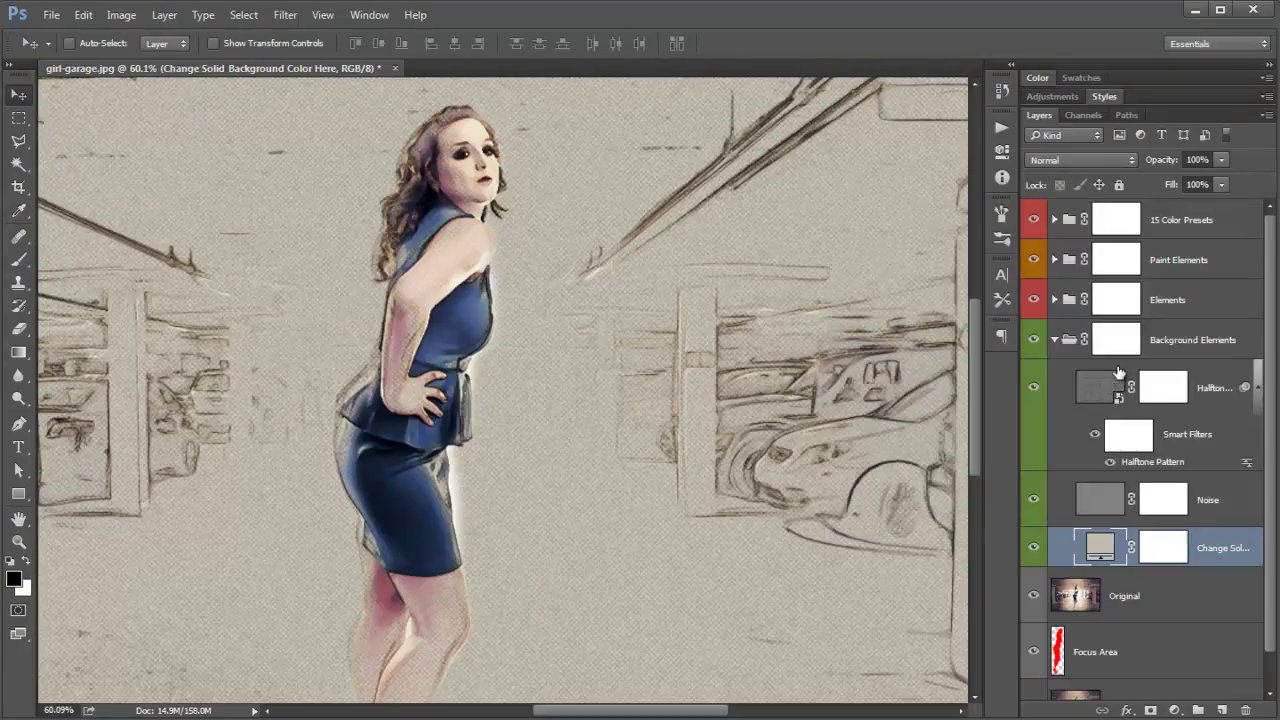
Step: Collapse Background Elements and open the Elements group, toggling its sketch lines off and on
mouse_move(350, 400)
left_mouse_down()
mouse_move(786, 397)
mouse_move(810, 383)
mouse_move(787, 295)
mouse_move(463, 386)
mouse_move(411, 435)
mouse_move(360, 440)
mouse_move(444, 437)
left_mouse_up()
left_click(1055, 340)
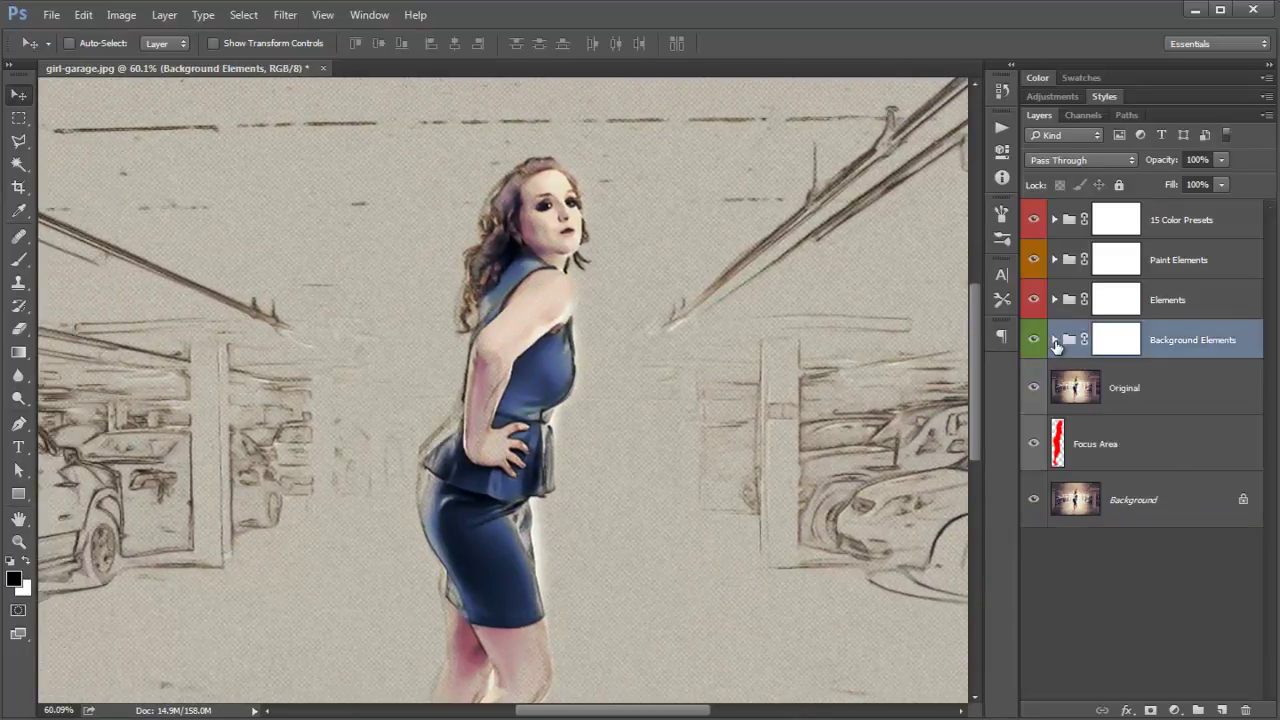
left_click(1203, 300)
left_click(1054, 300)
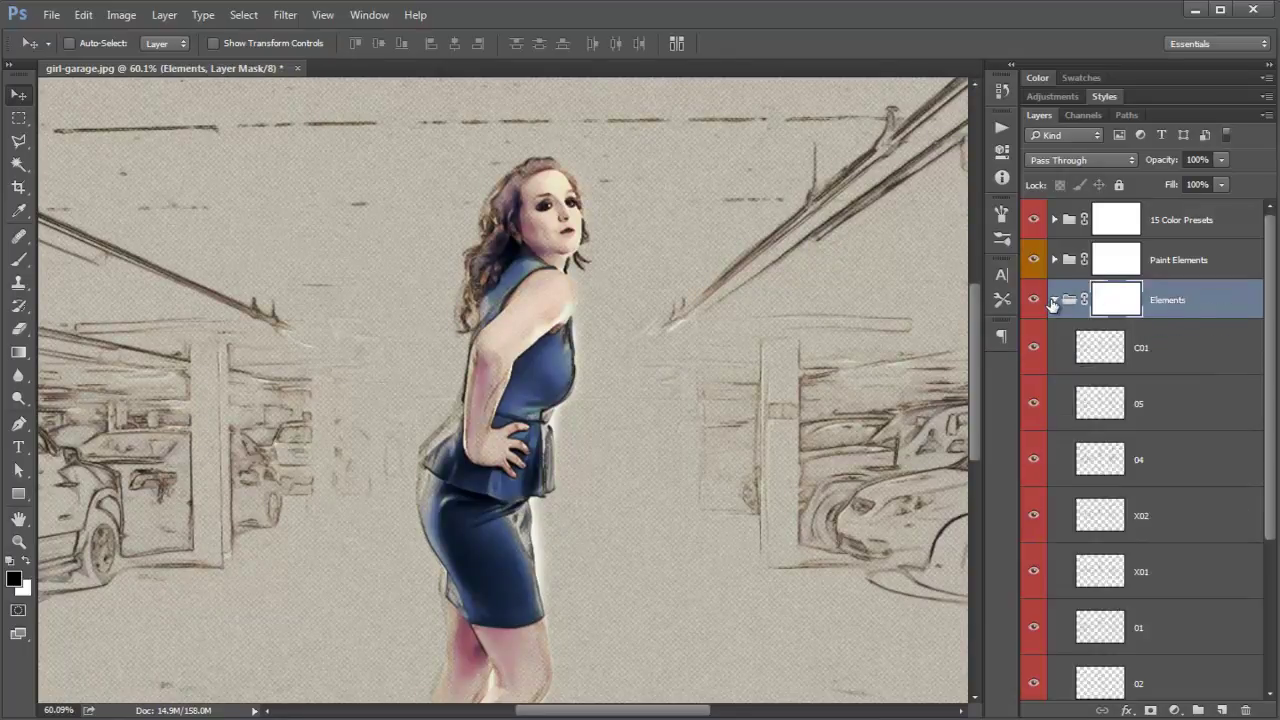
left_click(1054, 300)
left_click(1034, 300)
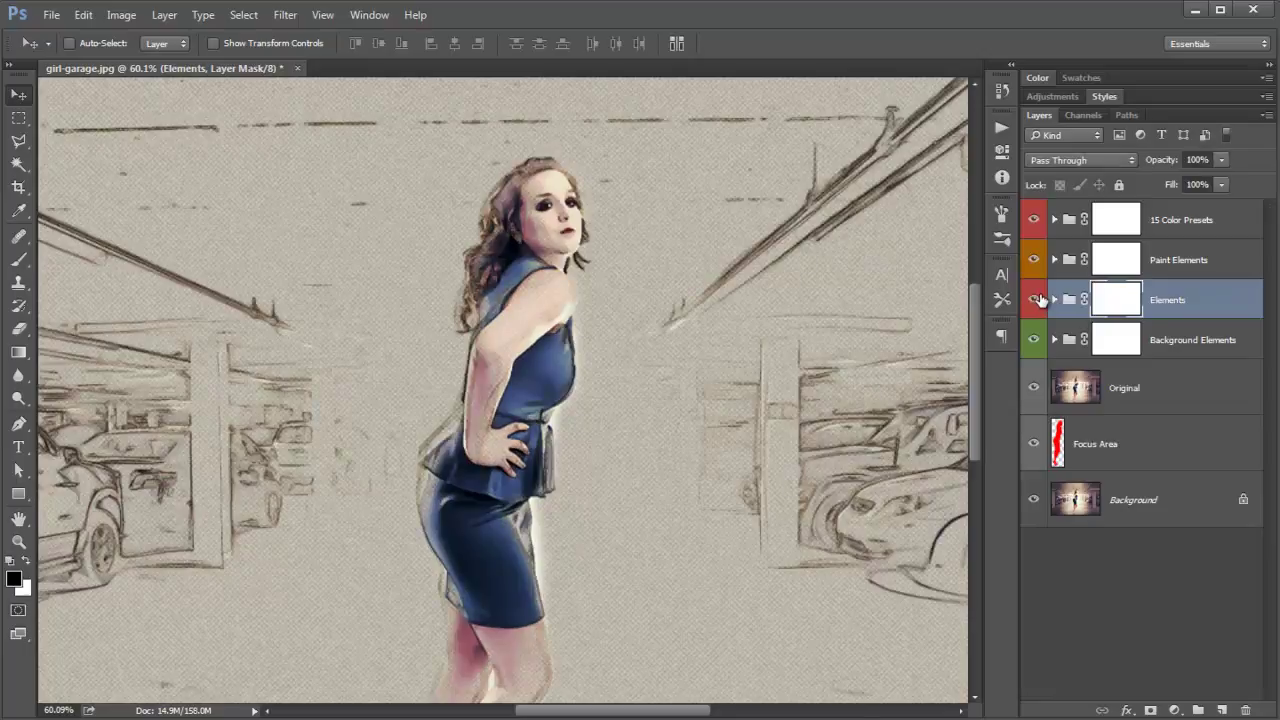
Step: Re-expand Elements to review its line layers, then collapse it and select Paint Elements
left_click(1054, 300)
scroll(1110, 460, "down", 3)
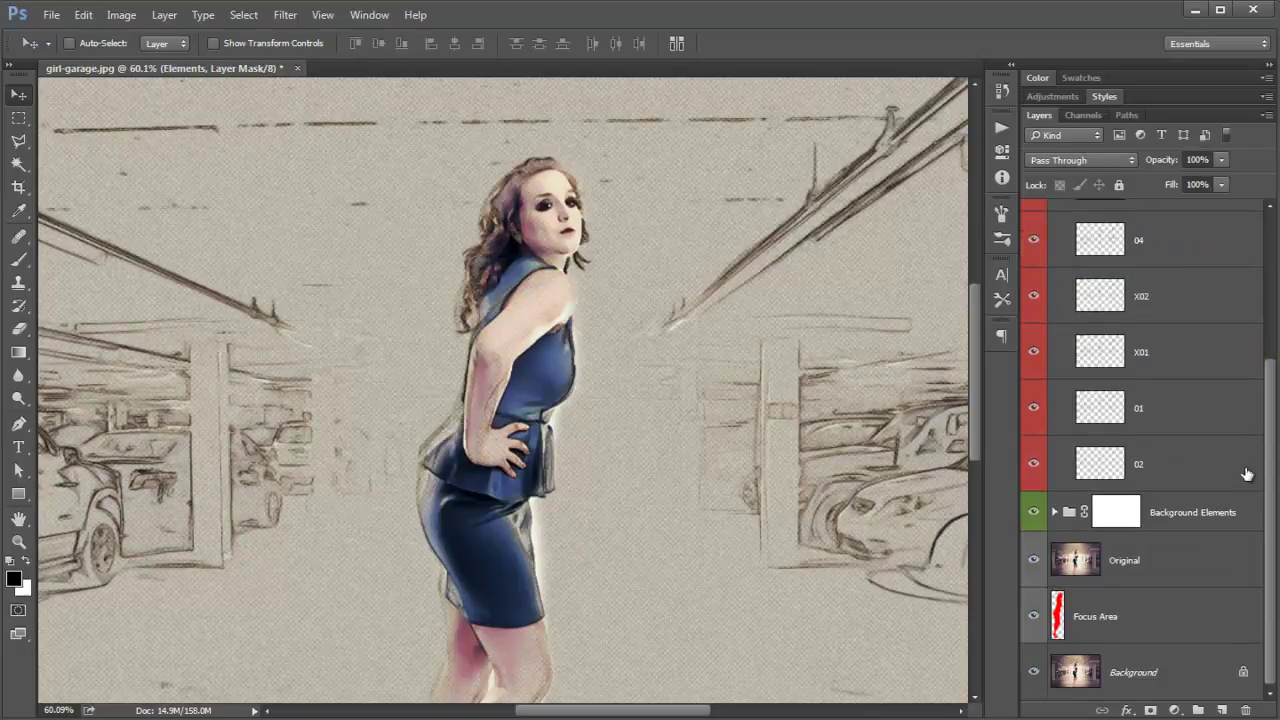
scroll(1270, 488, "up", 2)
scroll(1270, 488, "up", 1)
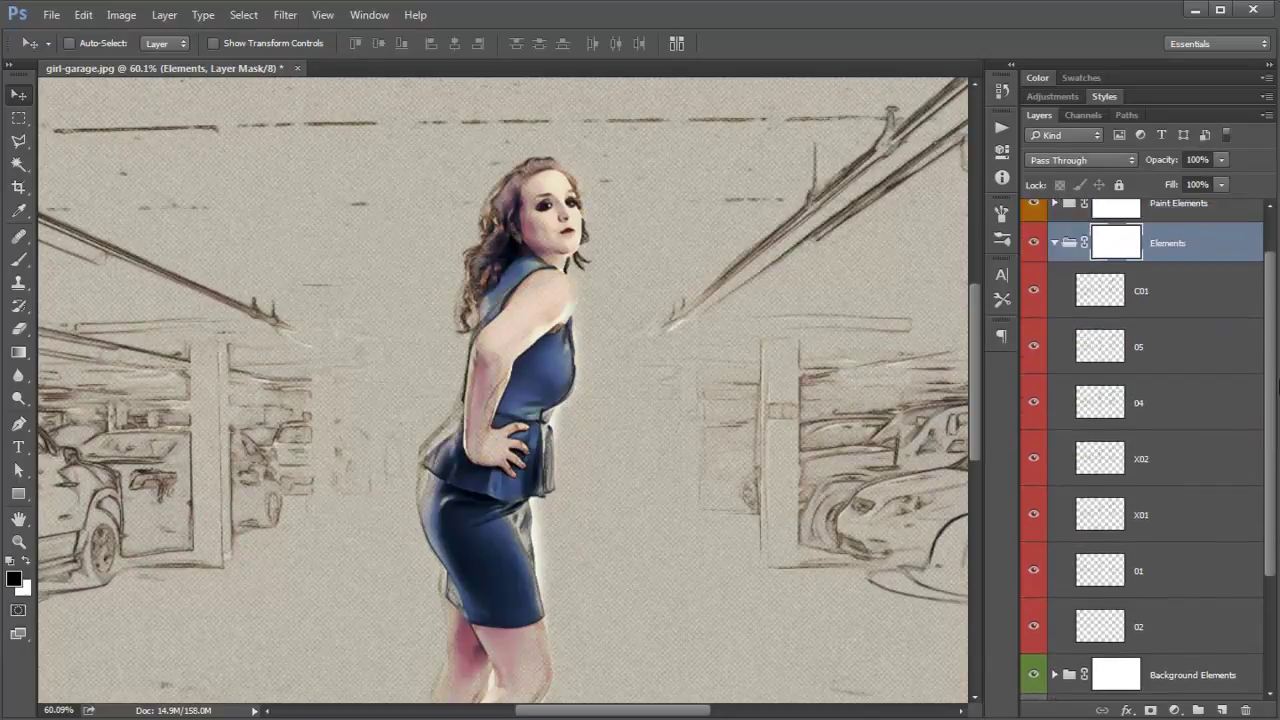
left_click(1054, 243)
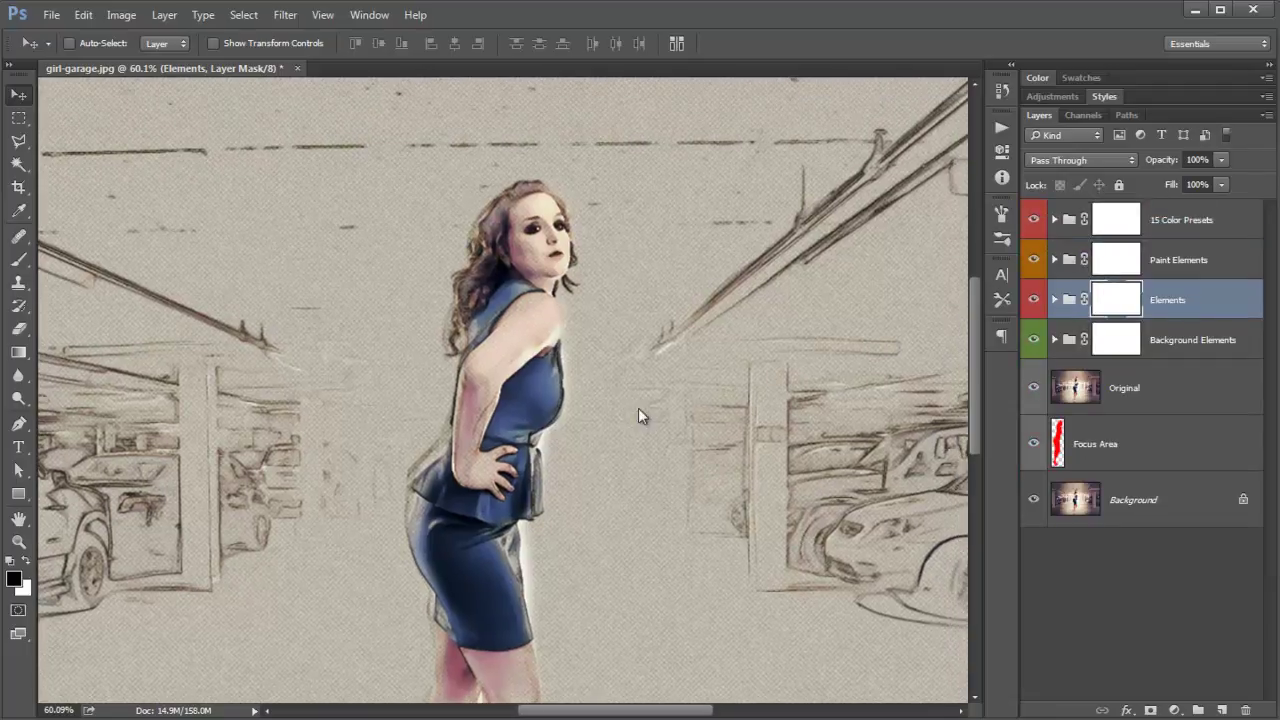
left_click(1110, 260)
Step: Expand Paint Elements to show its Hue/Saturation, Overlay and Pinlight layers, viewing the whole scene
left_click(1054, 259)
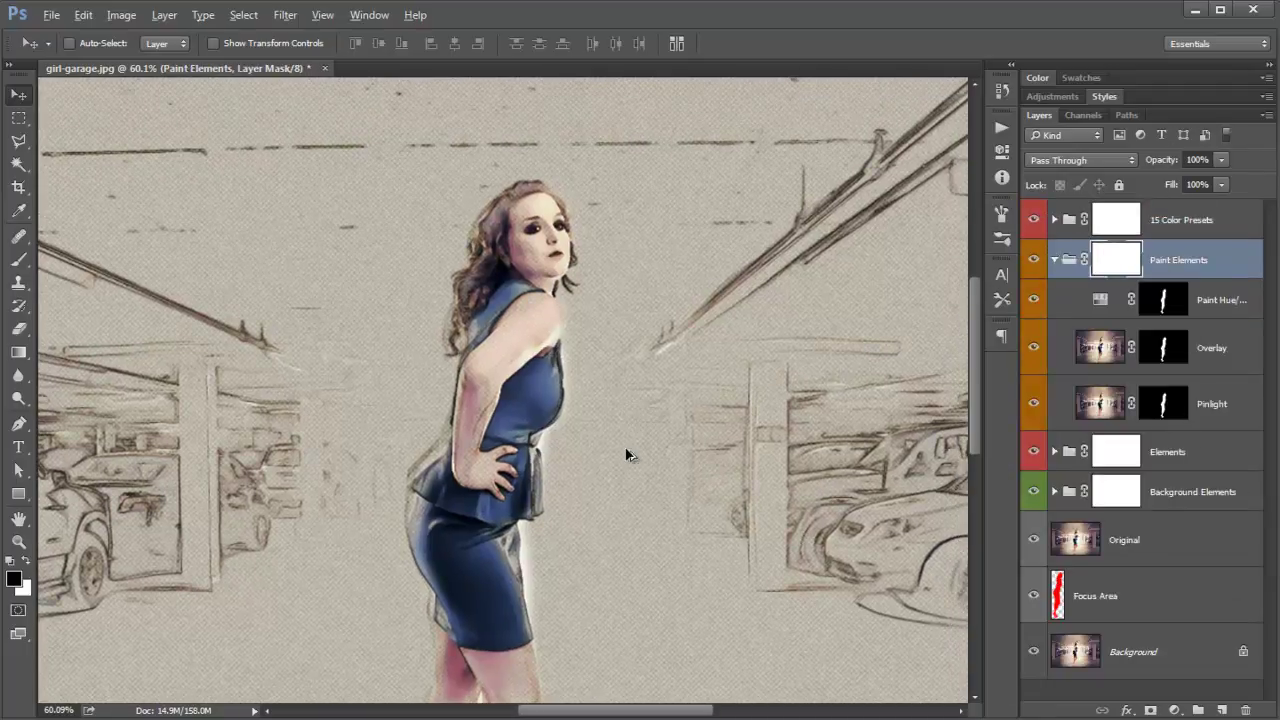
scroll(625, 450, "down", 3)
mouse_move(669, 517)
left_mouse_down()
mouse_move(670, 321)
mouse_move(654, 477)
left_mouse_up()
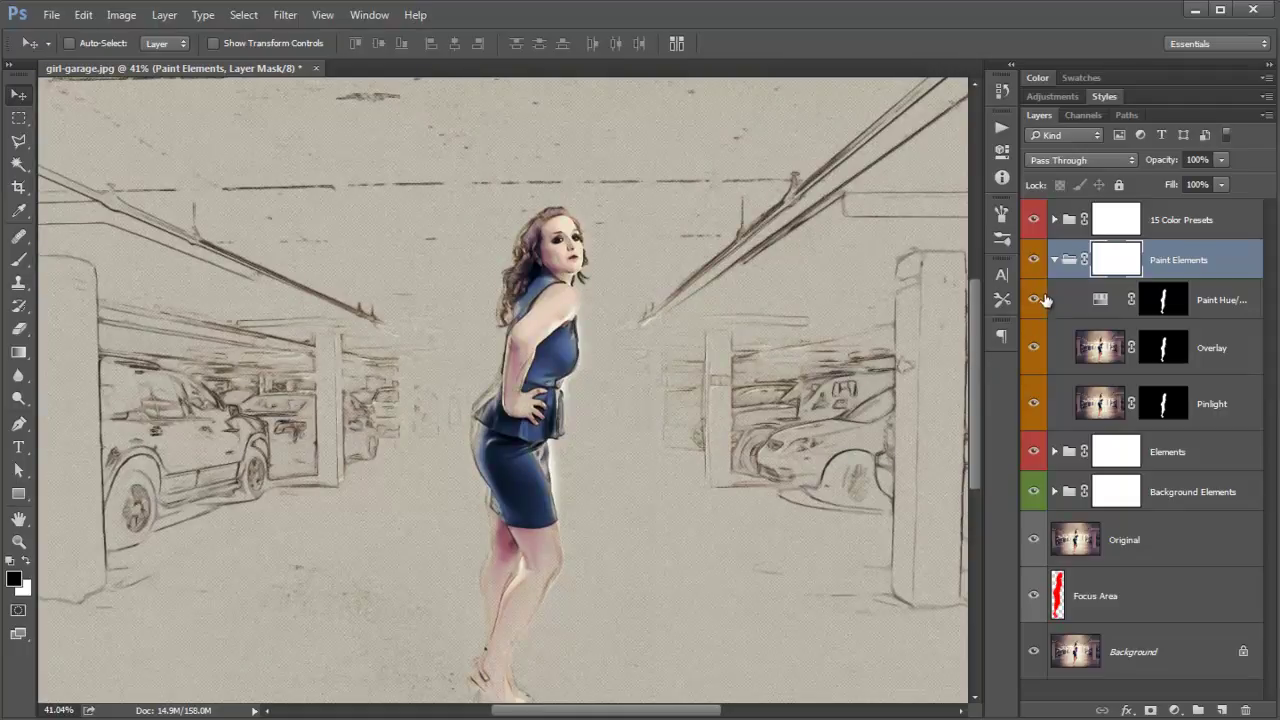
Step: Set the Paint Hue/Saturation layer to Hue +2 and Saturation +9
left_click(1097, 302)
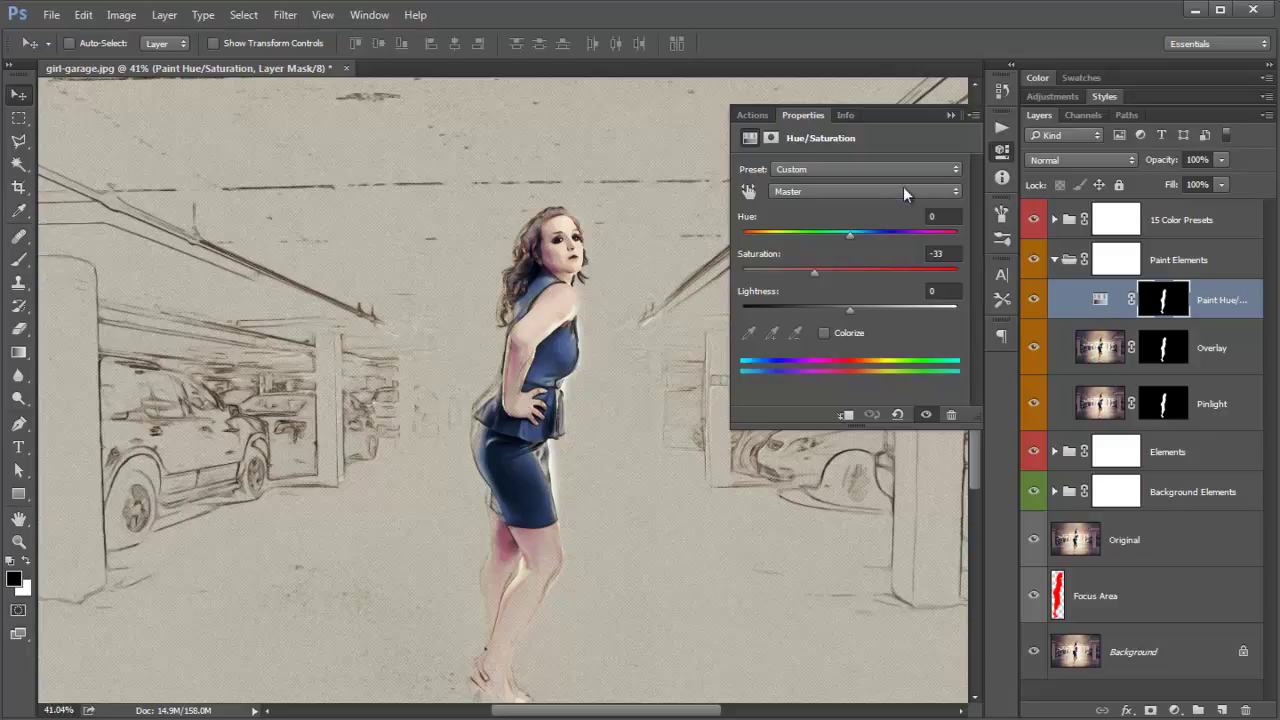
mouse_move(847, 236)
left_mouse_down()
mouse_move(971, 233)
mouse_move(757, 227)
mouse_move(901, 232)
mouse_move(841, 234)
mouse_move(945, 272)
mouse_move(745, 269)
mouse_move(932, 273)
mouse_move(859, 274)
left_mouse_up()
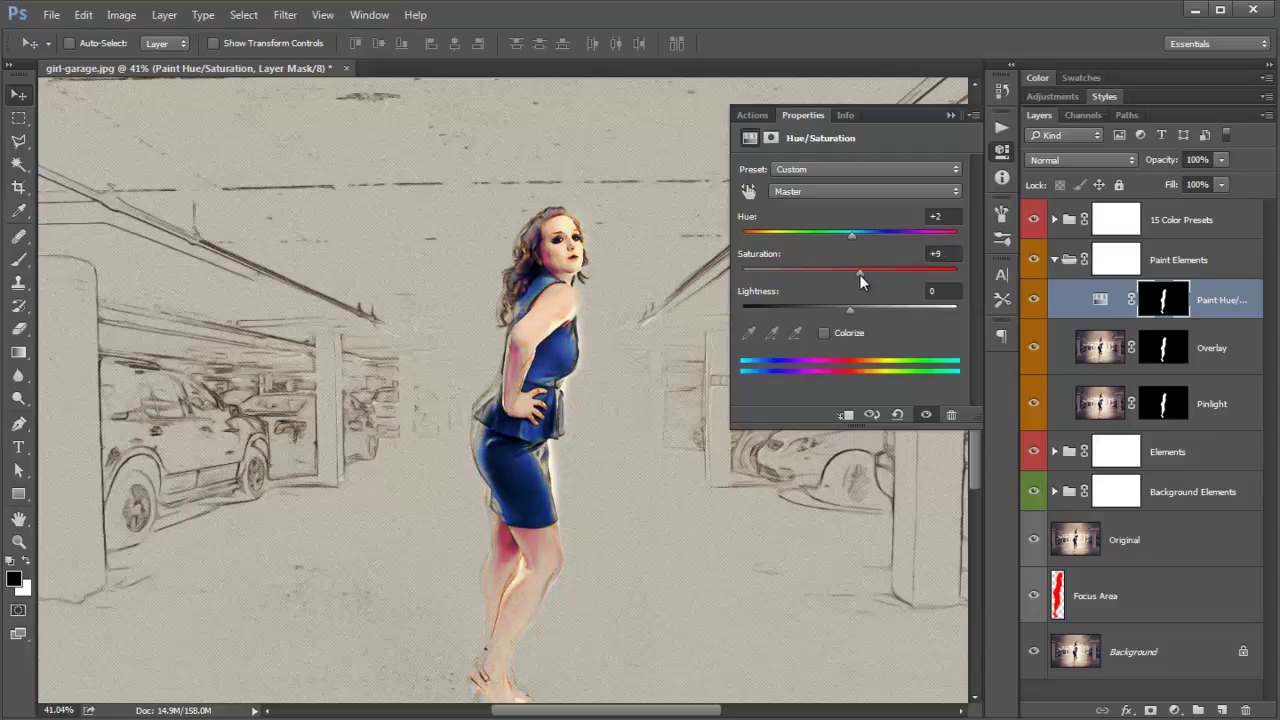
left_click(949, 114)
Step: View the image at actual size and pan to the girl to inspect her colours
key("ctrl+1")
scroll(774, 302, "down", 3)
scroll(800, 386, "down", 2)
scroll(789, 514, "down", 2)
mouse_move(772, 553)
left_mouse_down()
mouse_move(646, 371)
mouse_move(634, 320)
left_mouse_up()
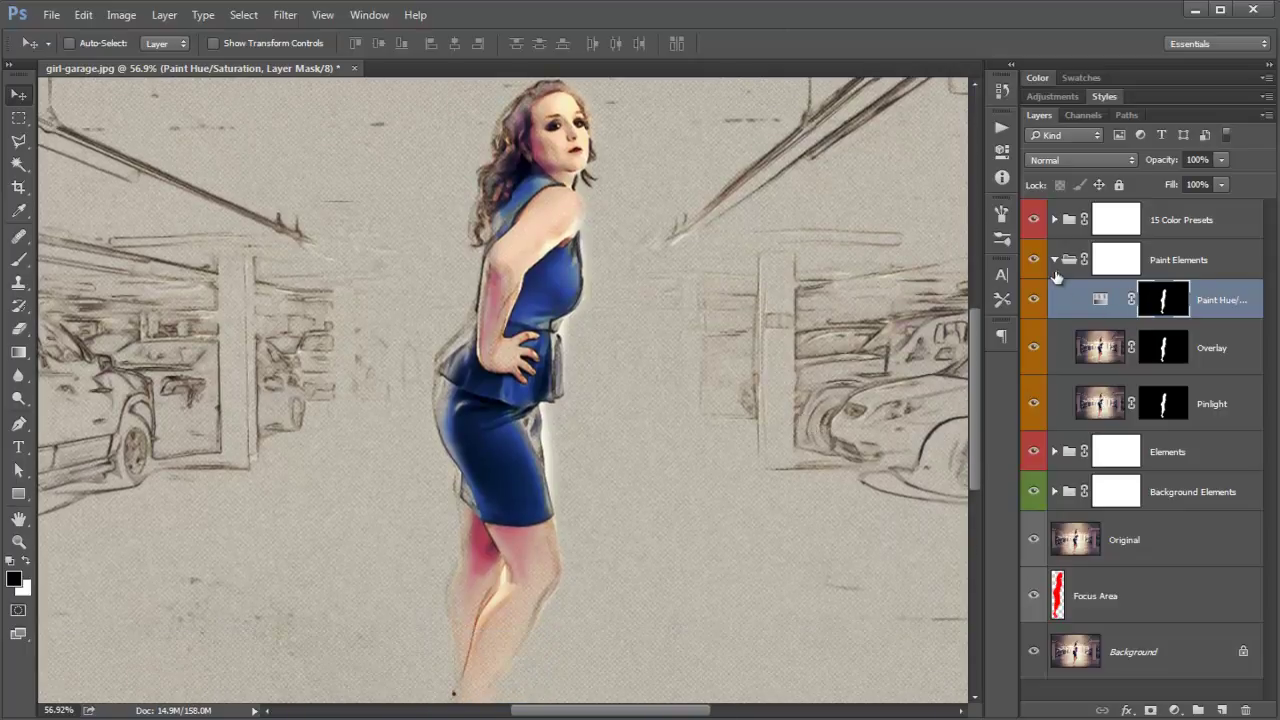
Step: Collapse the Paint Elements group and expand the 15 Color Presets group
left_click(1054, 260)
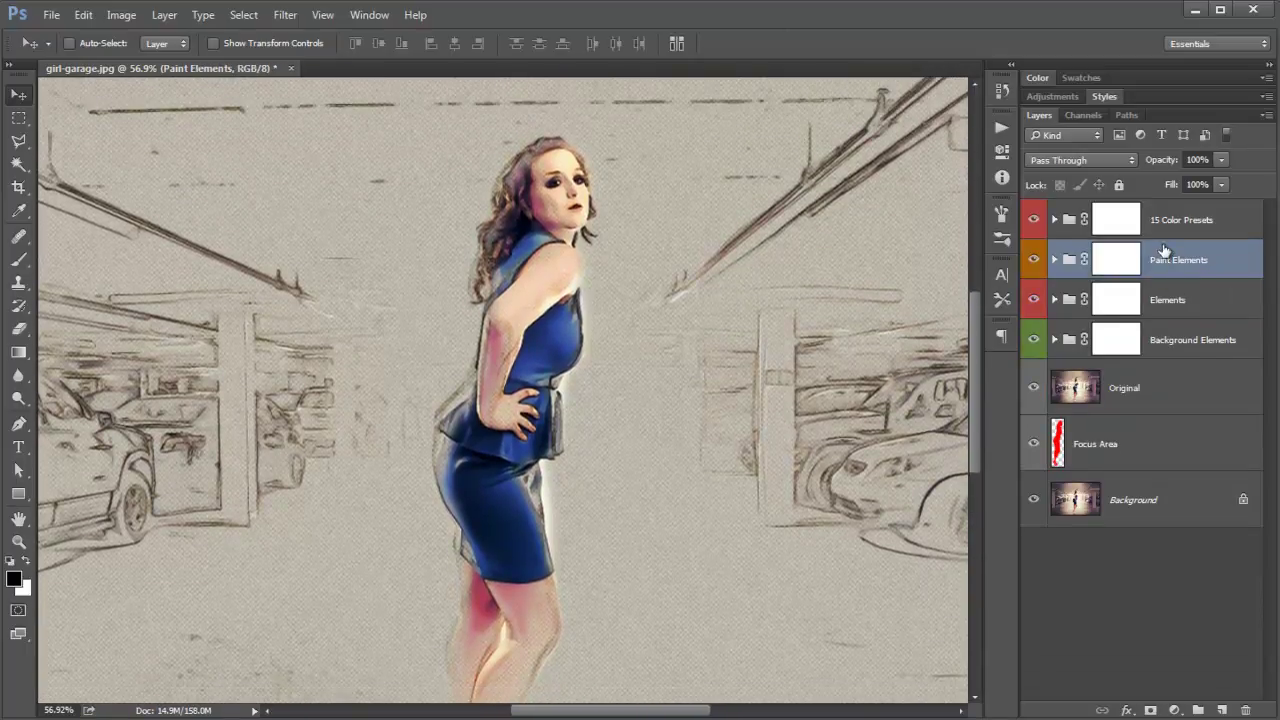
left_click(1178, 226)
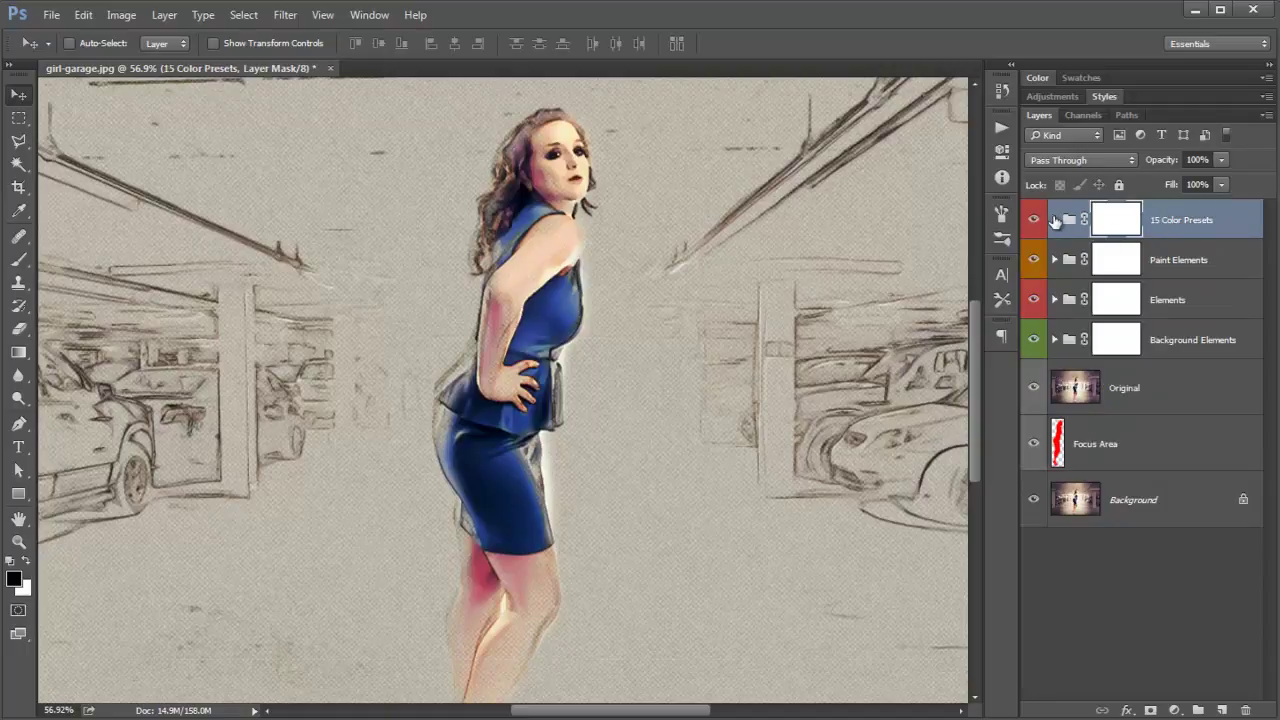
left_click(1055, 220)
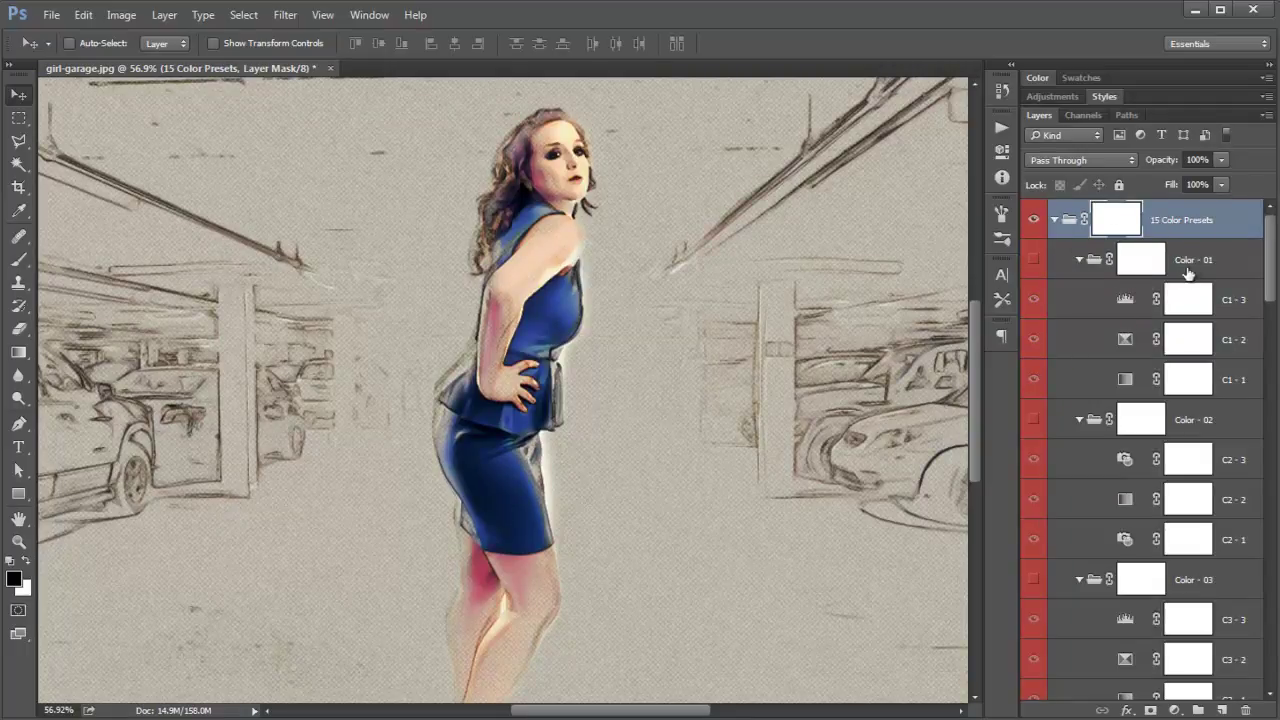
left_click_drag(1269, 268, 1269, 570)
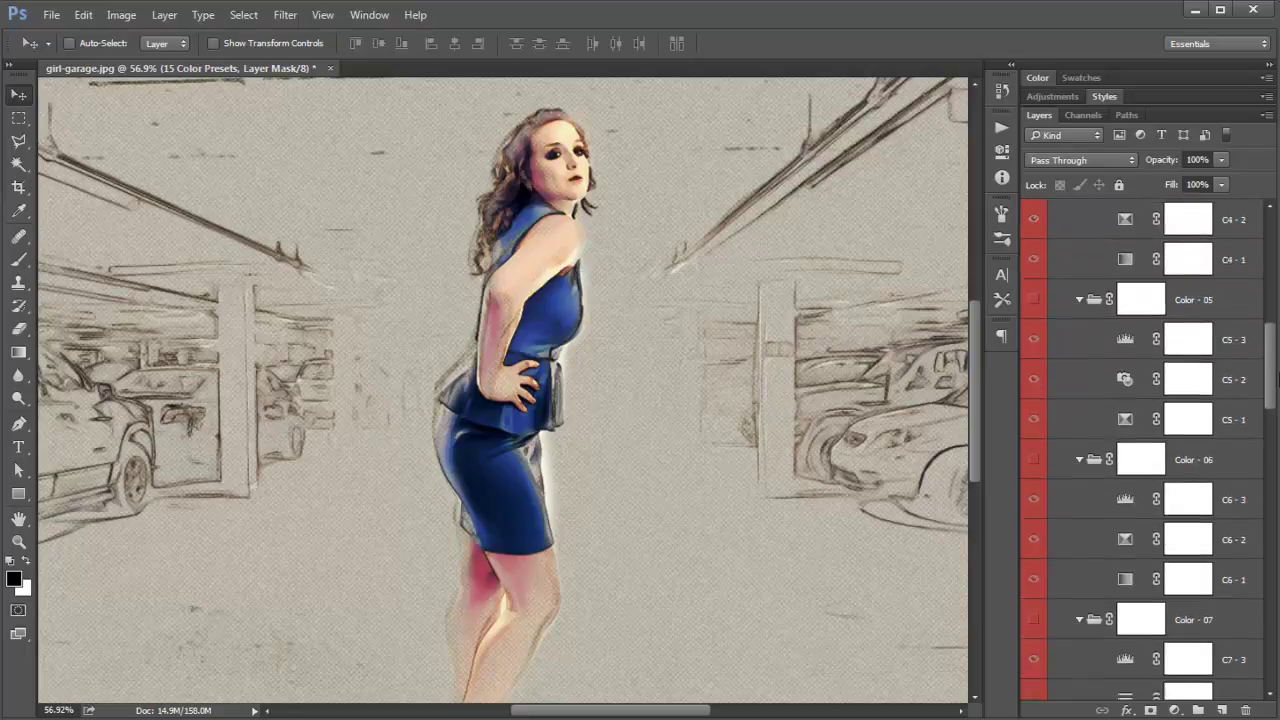
scroll(1171, 320, "up", 5)
scroll(1171, 320, "up", 5)
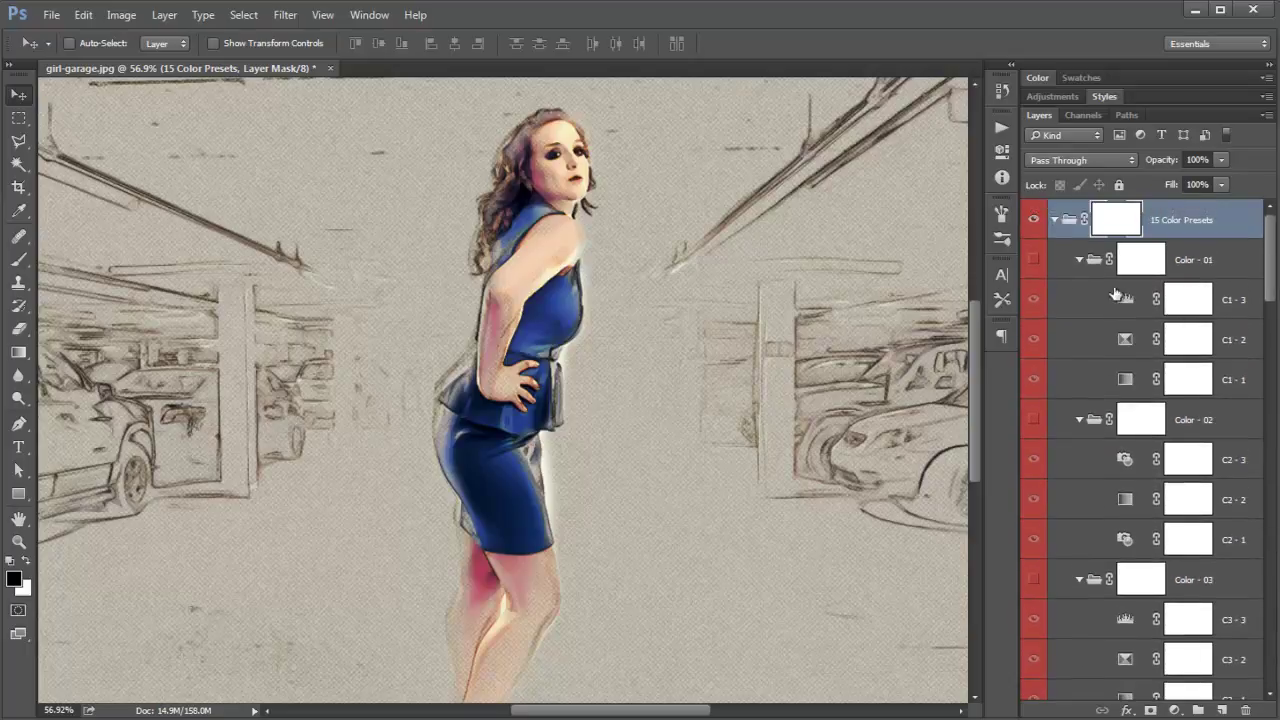
Step: Preview the Color - 01 through Color - 05 tints one at a time
left_click(1036, 260)
left_click(1035, 260)
left_click(1036, 420)
left_click(1035, 580)
left_click(1036, 582)
left_click_drag(1270, 298, 1268, 345)
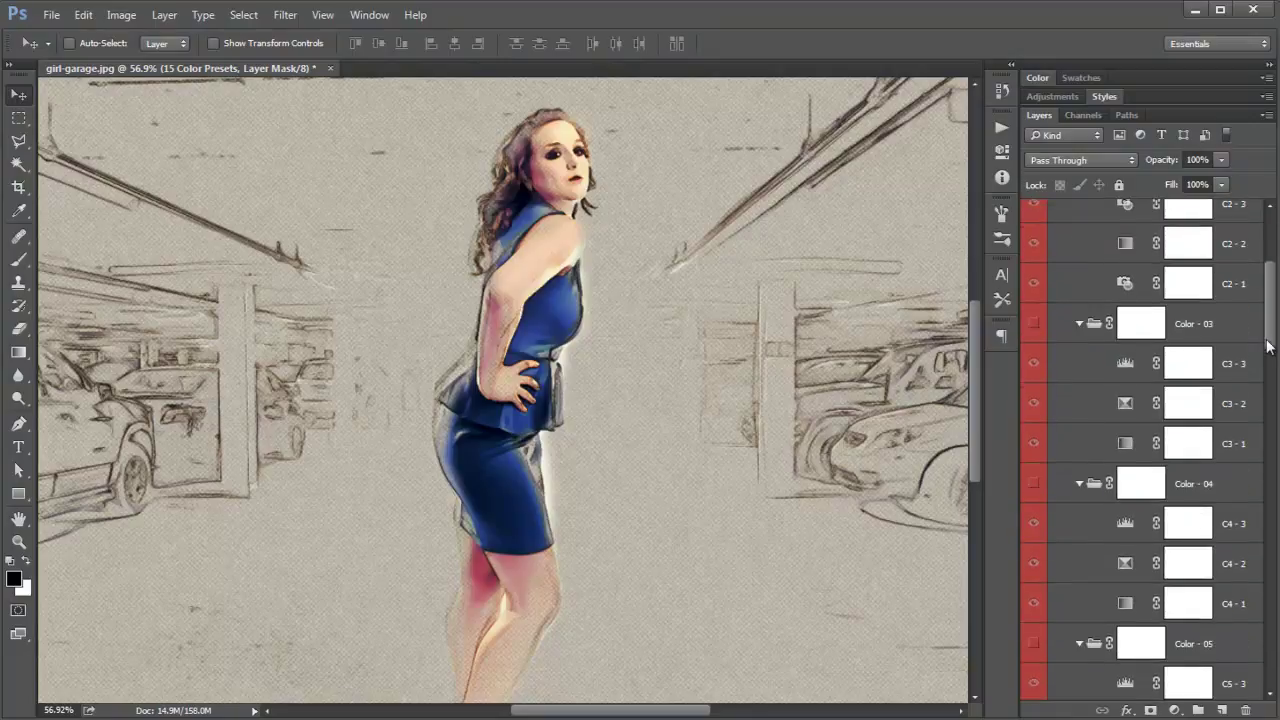
left_click(1035, 485)
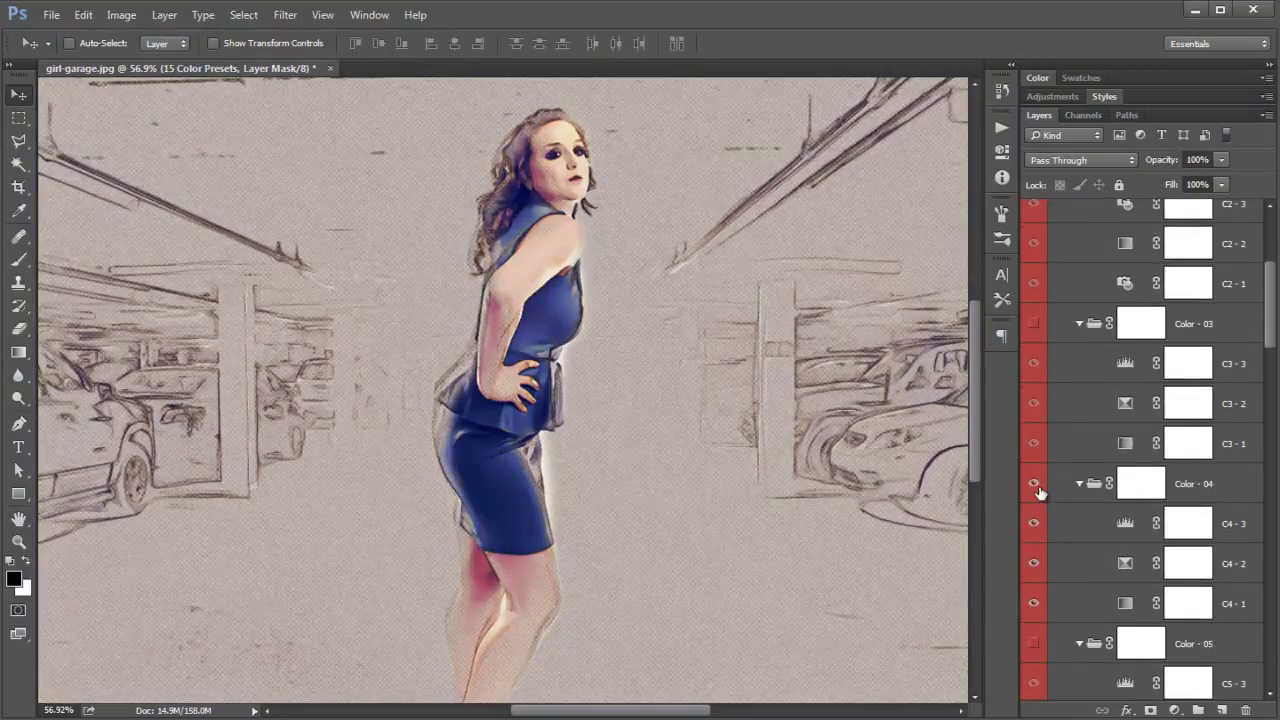
left_click(1036, 486)
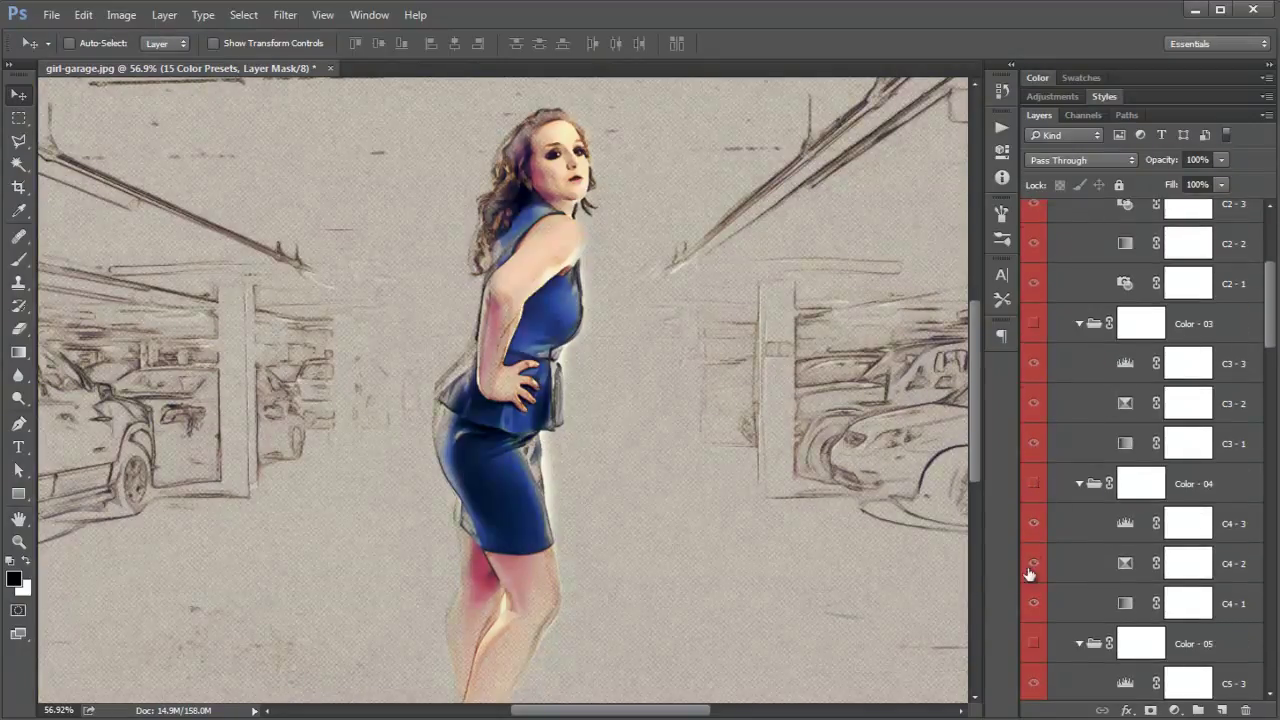
left_click(1040, 654)
Step: Preview the Color - 06 lavender, Color - 07 beige and Color - 08 green tints
scroll(1270, 342, "down", 1)
scroll(1070, 476, "down", 5)
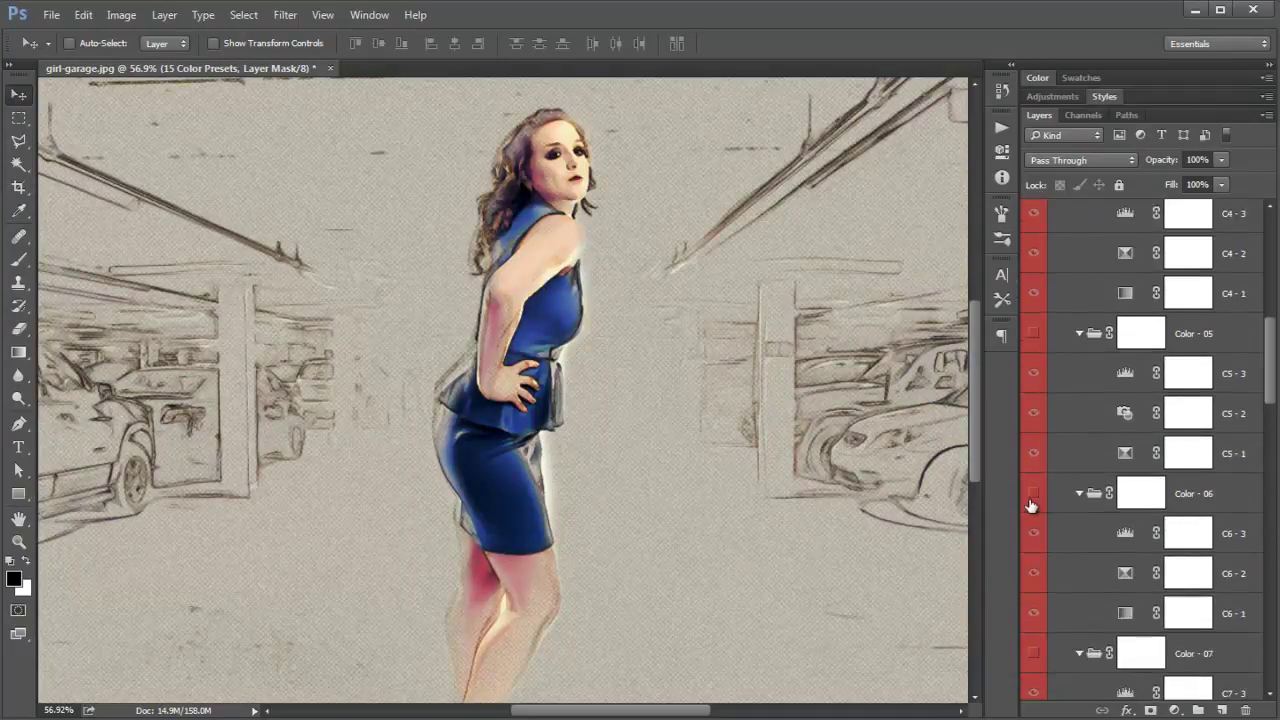
left_click(1033, 494)
left_click(1033, 494)
left_click(1031, 653)
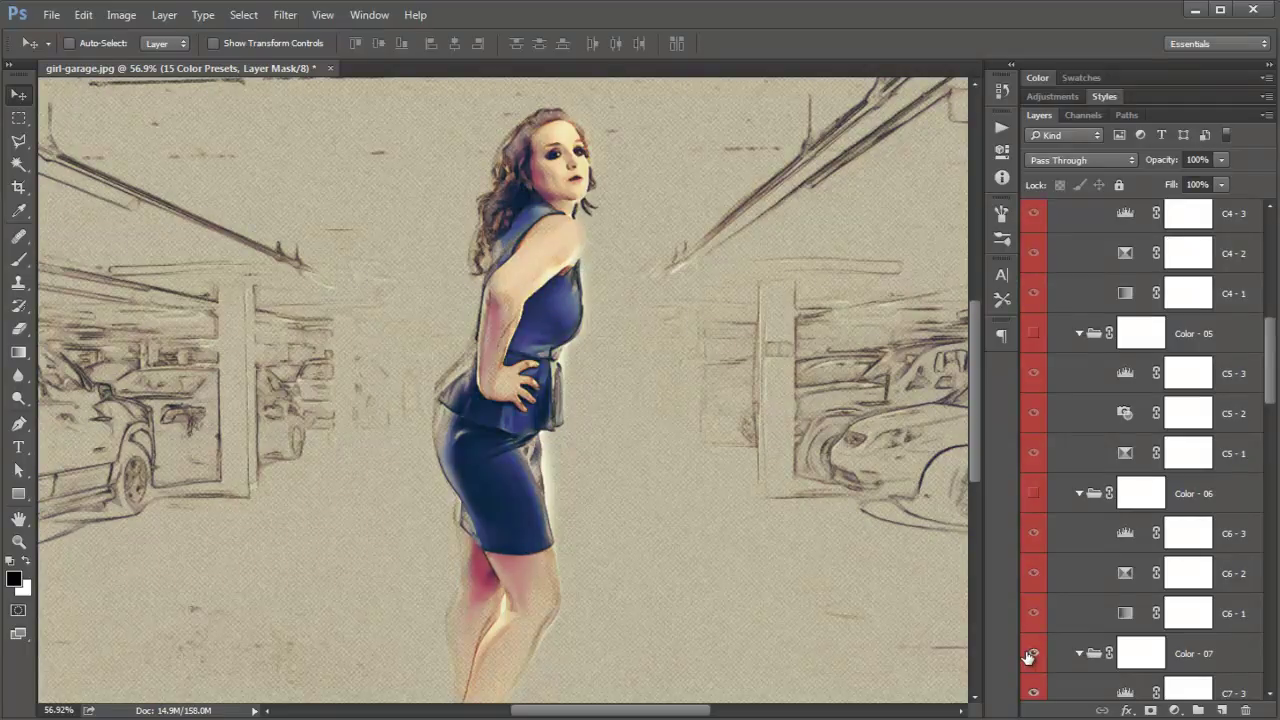
left_click(1031, 653)
left_click_drag(1270, 400, 1268, 472)
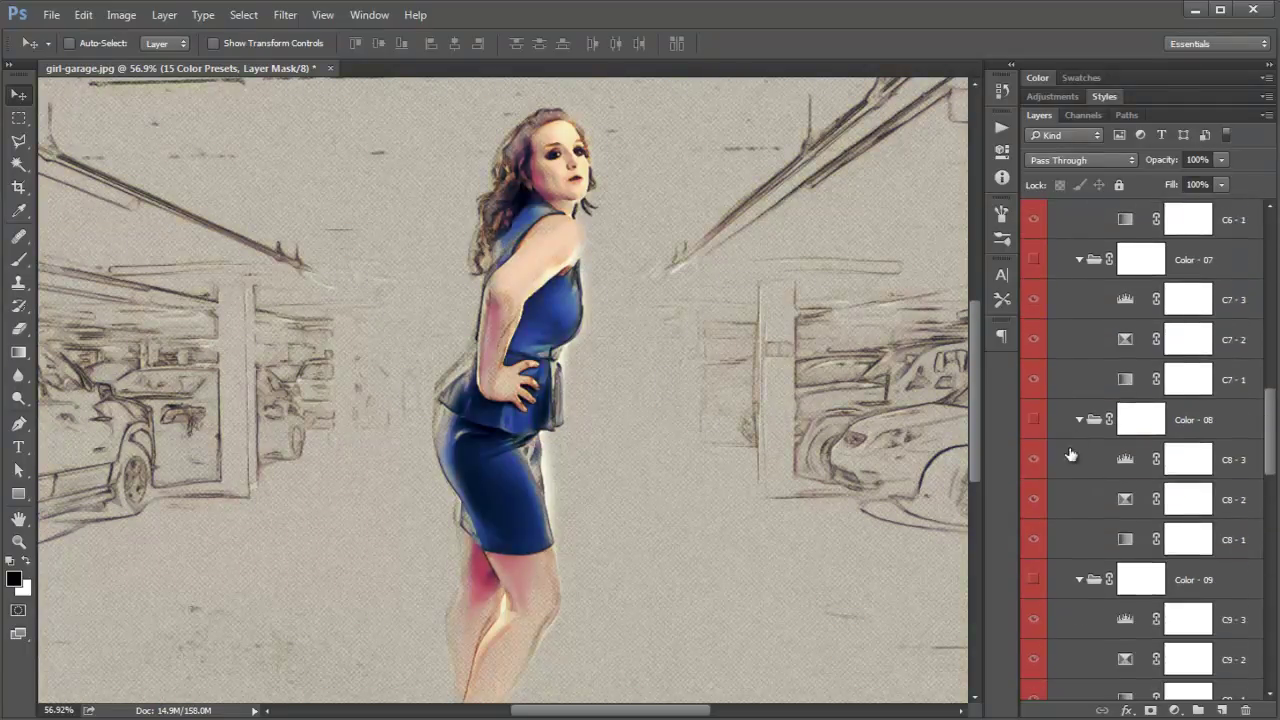
left_click(1035, 420)
Step: Preview the Color - 09 sepia through Color - 13 tints, turning each back off
left_click_drag(1270, 458, 1270, 505)
left_click(1033, 343)
left_click(1033, 343)
left_click(1035, 504)
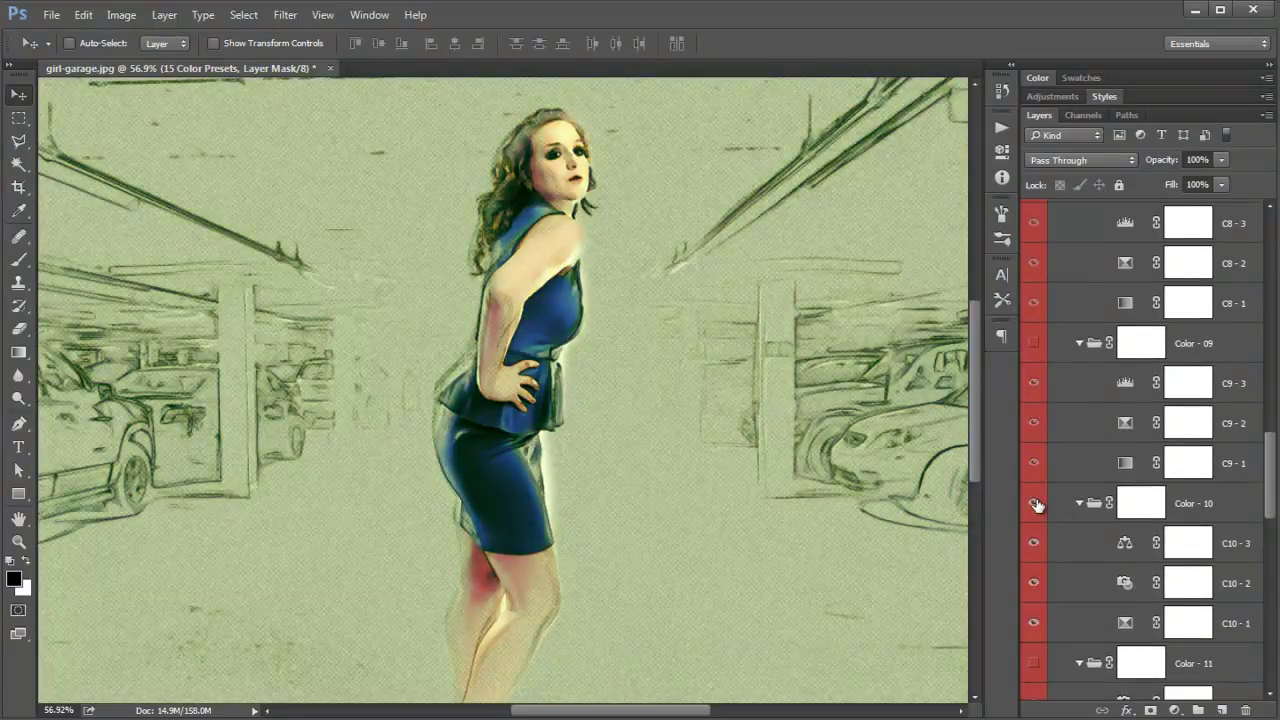
left_click(1033, 663)
left_click(1033, 663)
scroll(1078, 483, "down", 5)
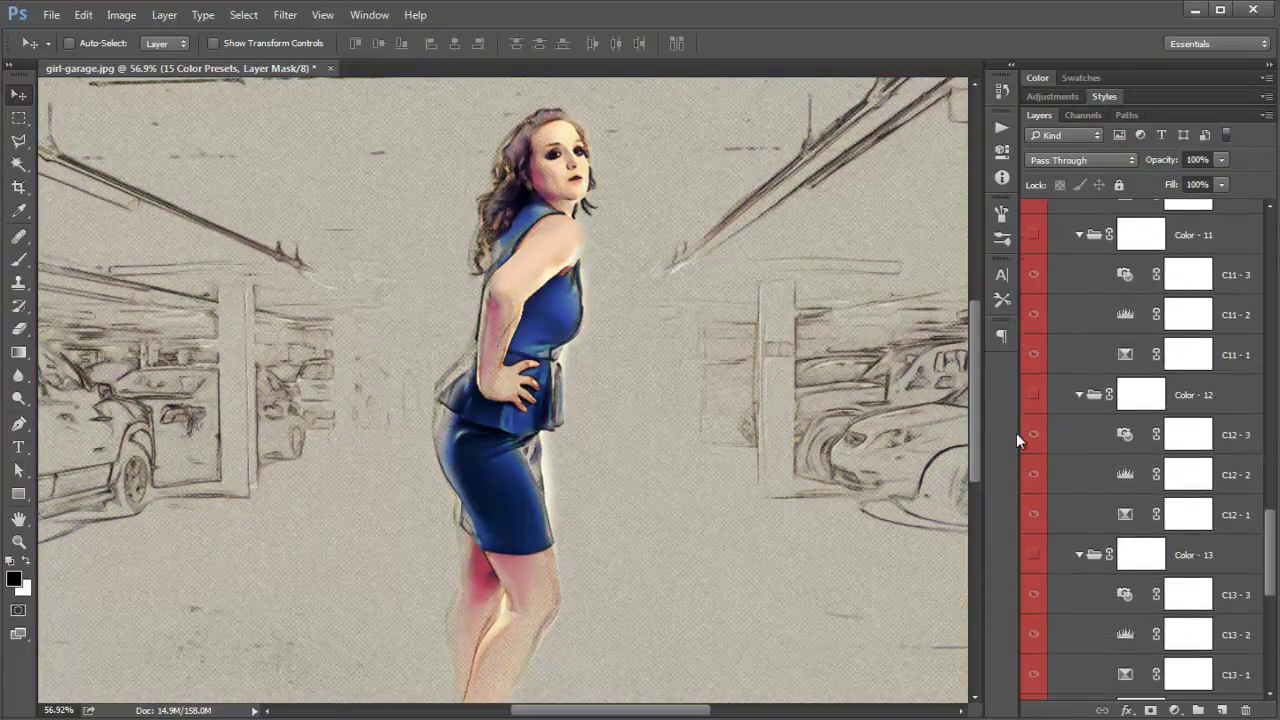
left_click(1034, 396)
left_click(1033, 396)
left_click(1034, 554)
left_click(1034, 554)
Step: Preview Color - 14 cyan and Color - 15 grey, leave all off, and collapse the group
scroll(1040, 560, "down", 4)
left_click(1034, 556)
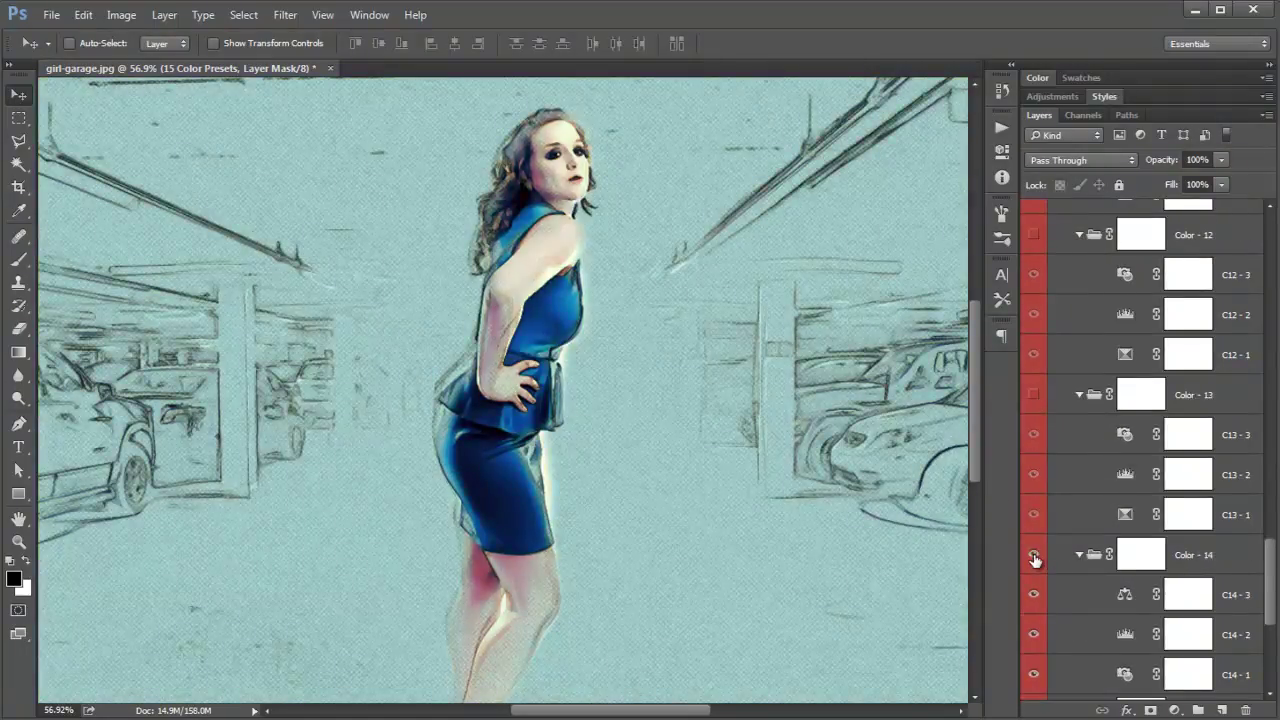
left_click(1034, 556)
scroll(1035, 560, "down", 1)
scroll(1035, 565, "down", 1)
left_click(1033, 595)
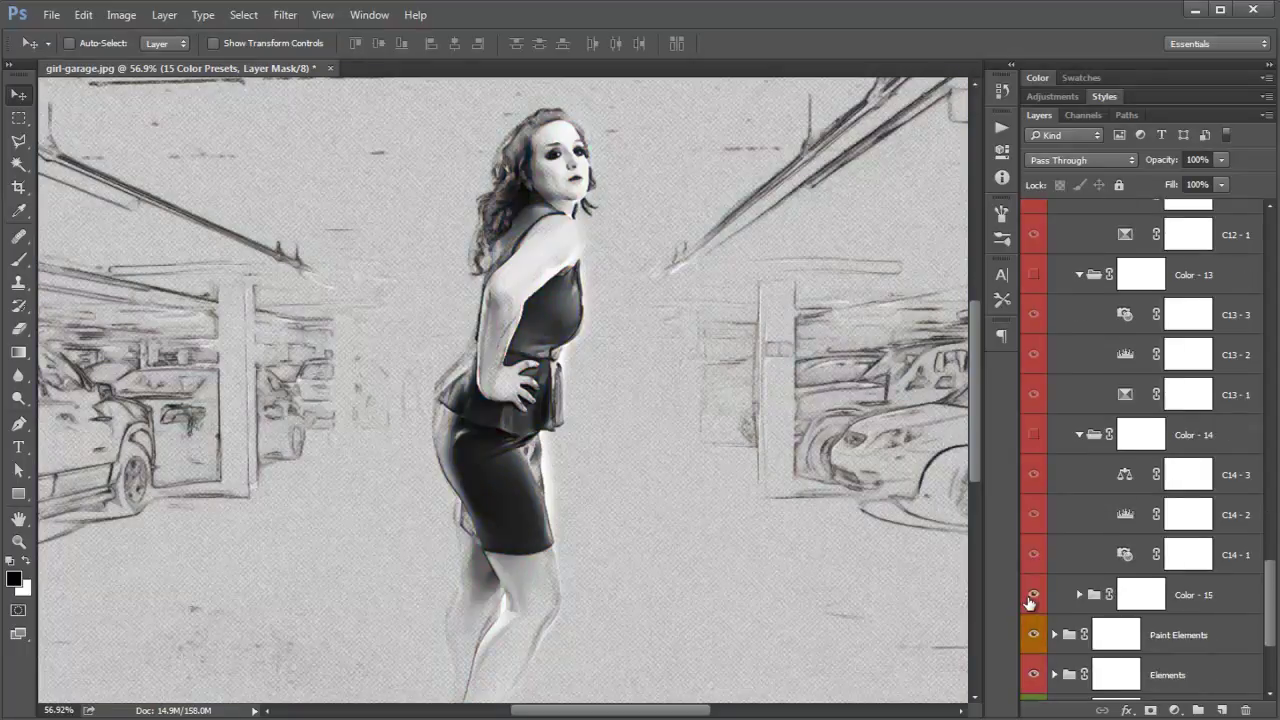
left_click(1033, 597)
key("ctrl+0")
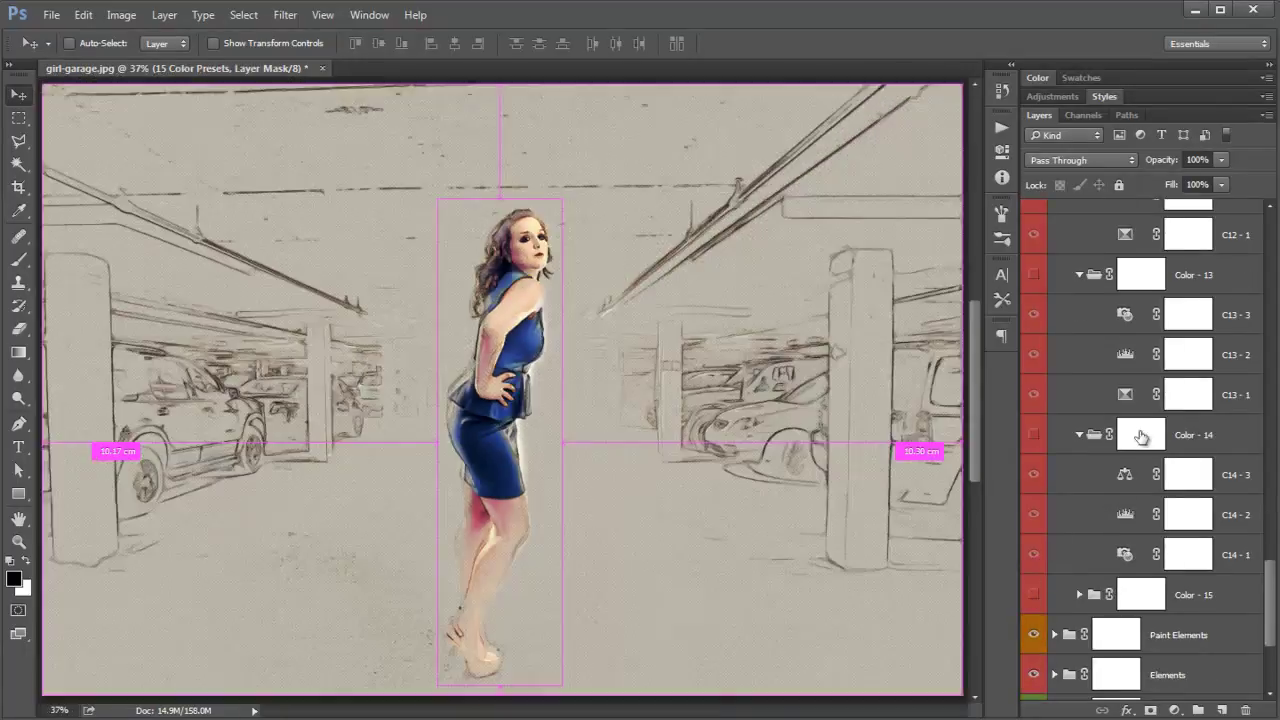
left_click_drag(1265, 648, 1258, 236)
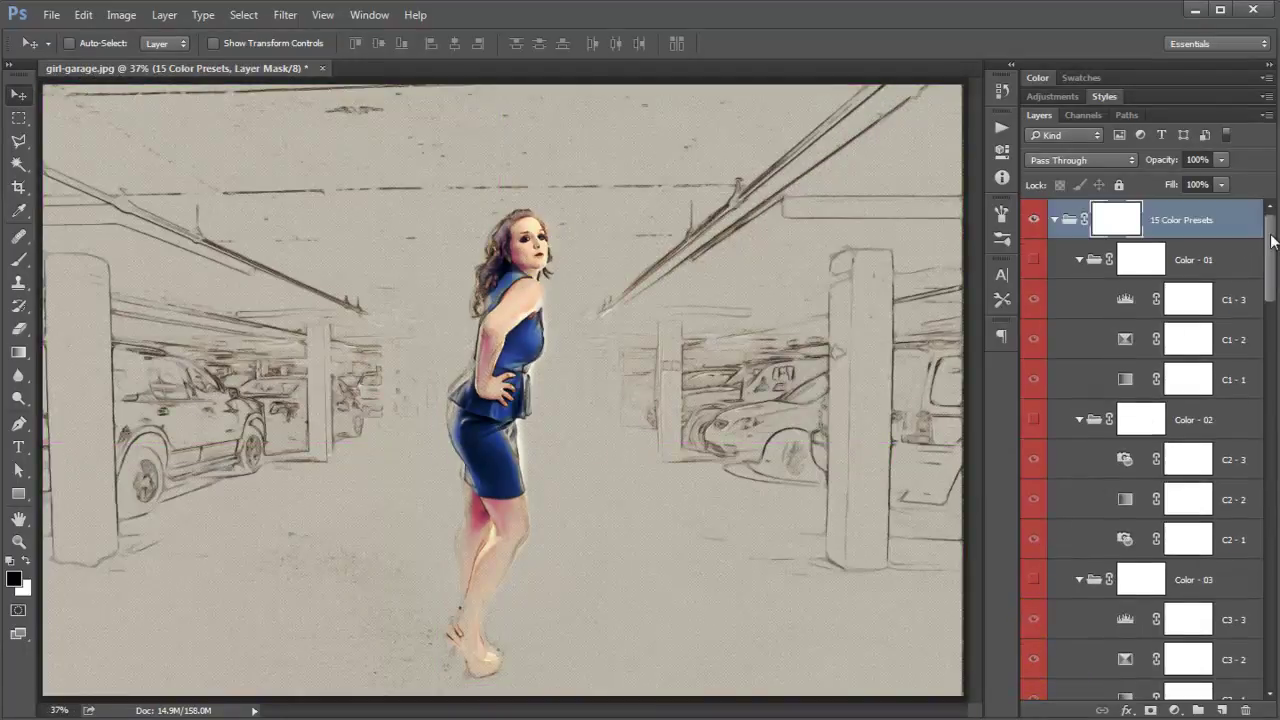
left_click(1052, 220)
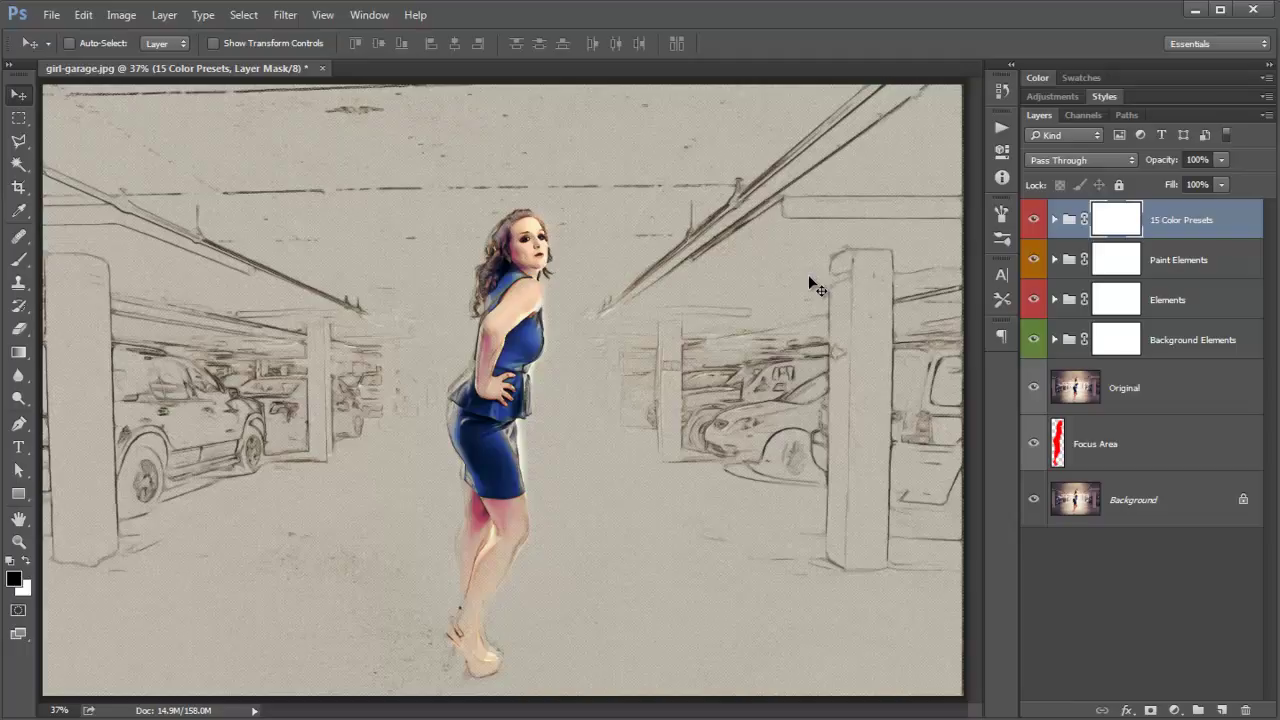
Step: Run the MixArt [Additional] - Add Sharpen action and dismiss Render Complete
key("alt+F9")
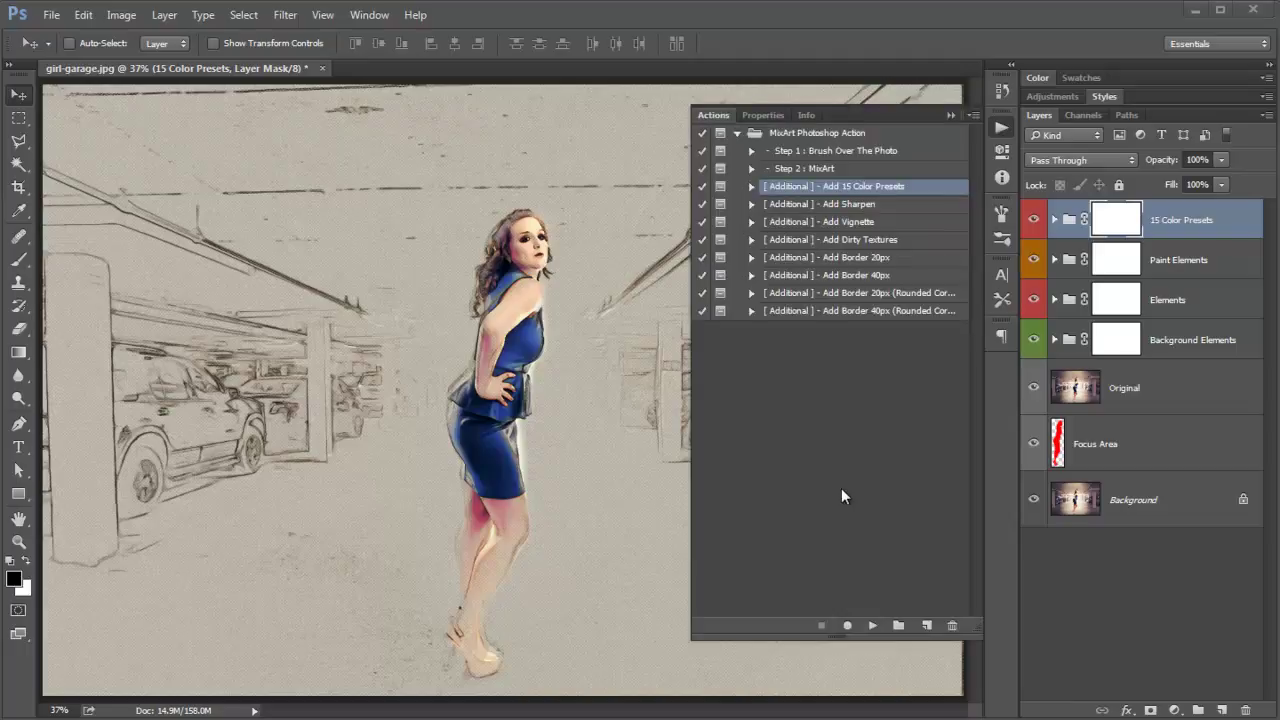
left_click(853, 204)
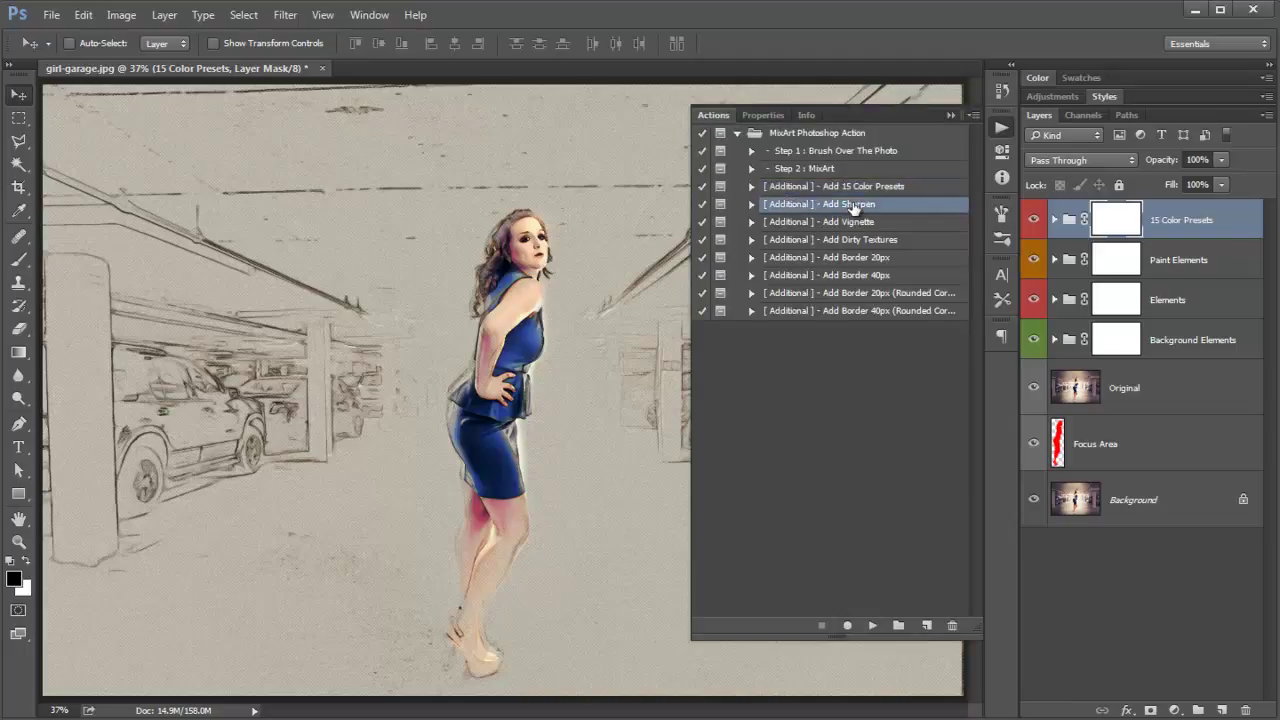
left_click(872, 625)
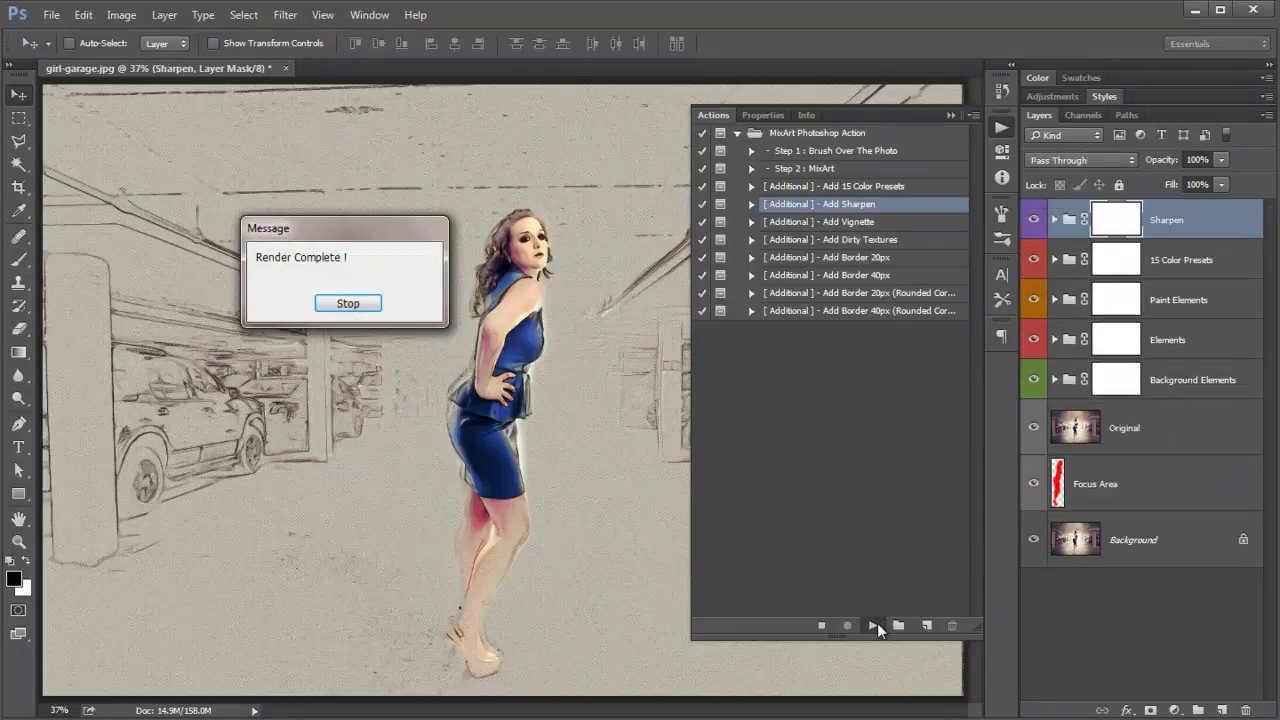
left_click(355, 305)
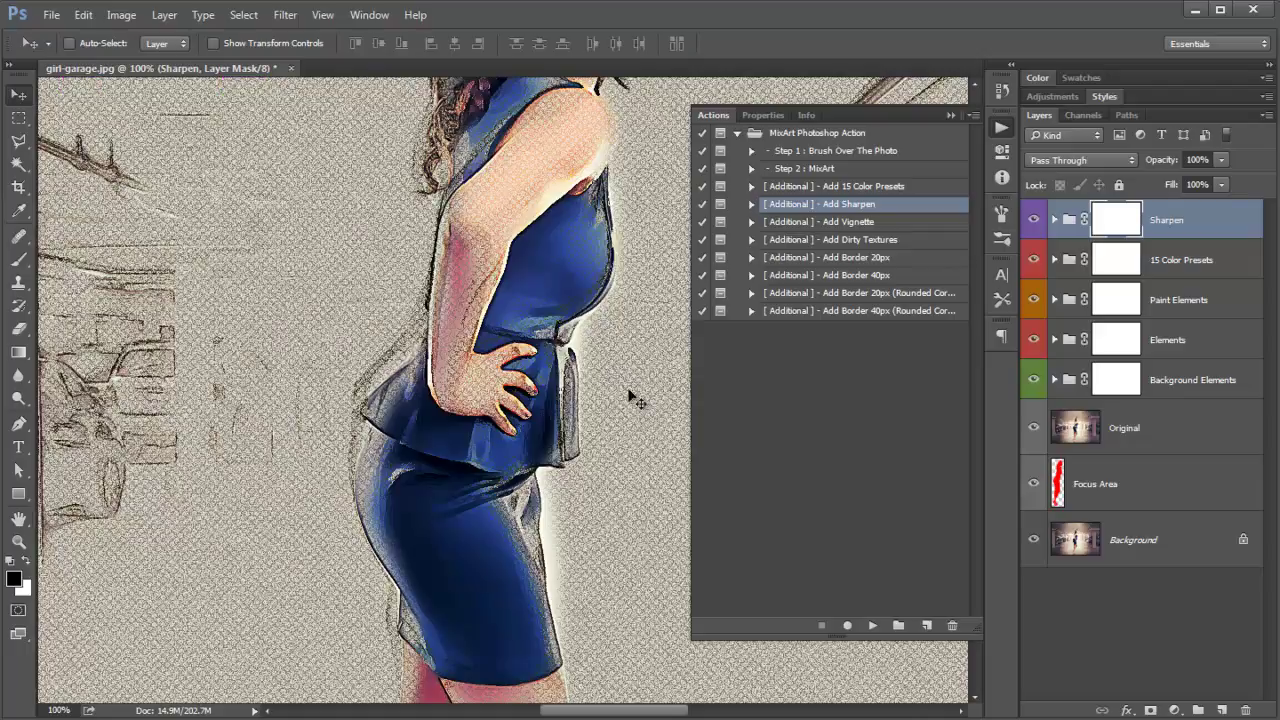
Step: Compare the woman's face with and without the Sharpen group, leaving sharpening on
key("space")
left_click_drag(576, 286, 500, 598)
left_click(1033, 220)
left_click(1033, 220)
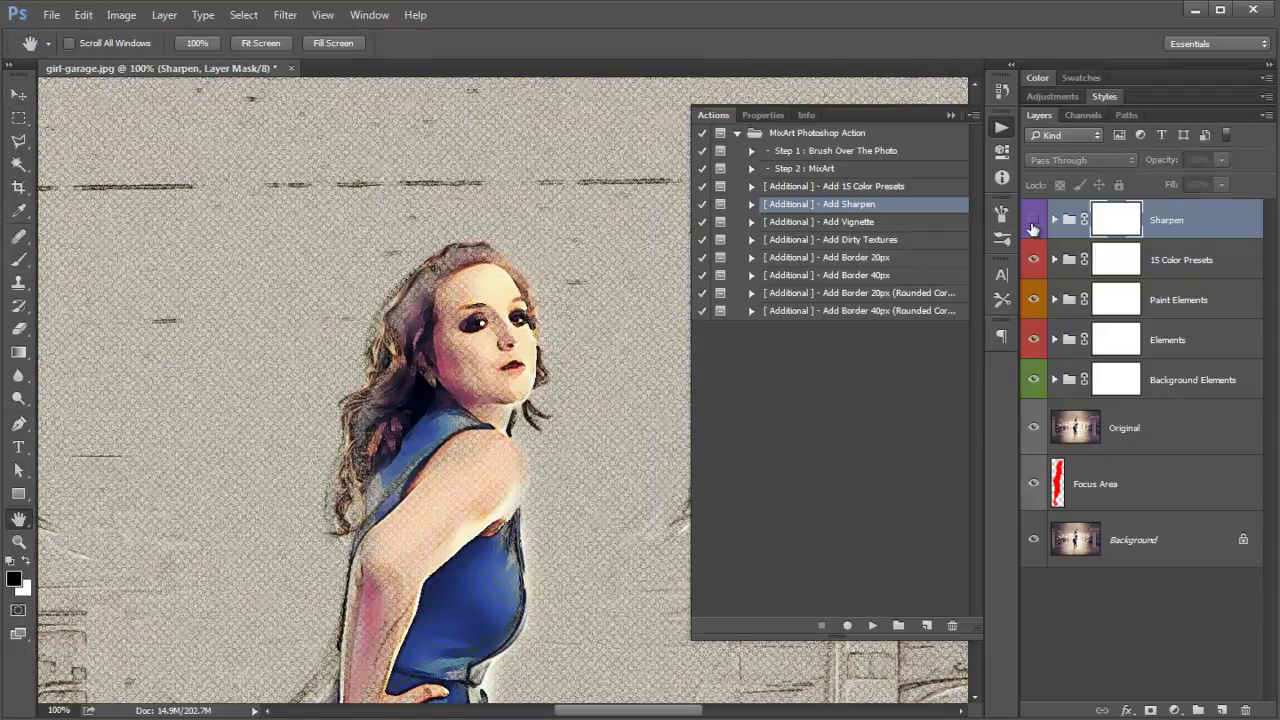
left_click(1033, 220)
left_click(1054, 220)
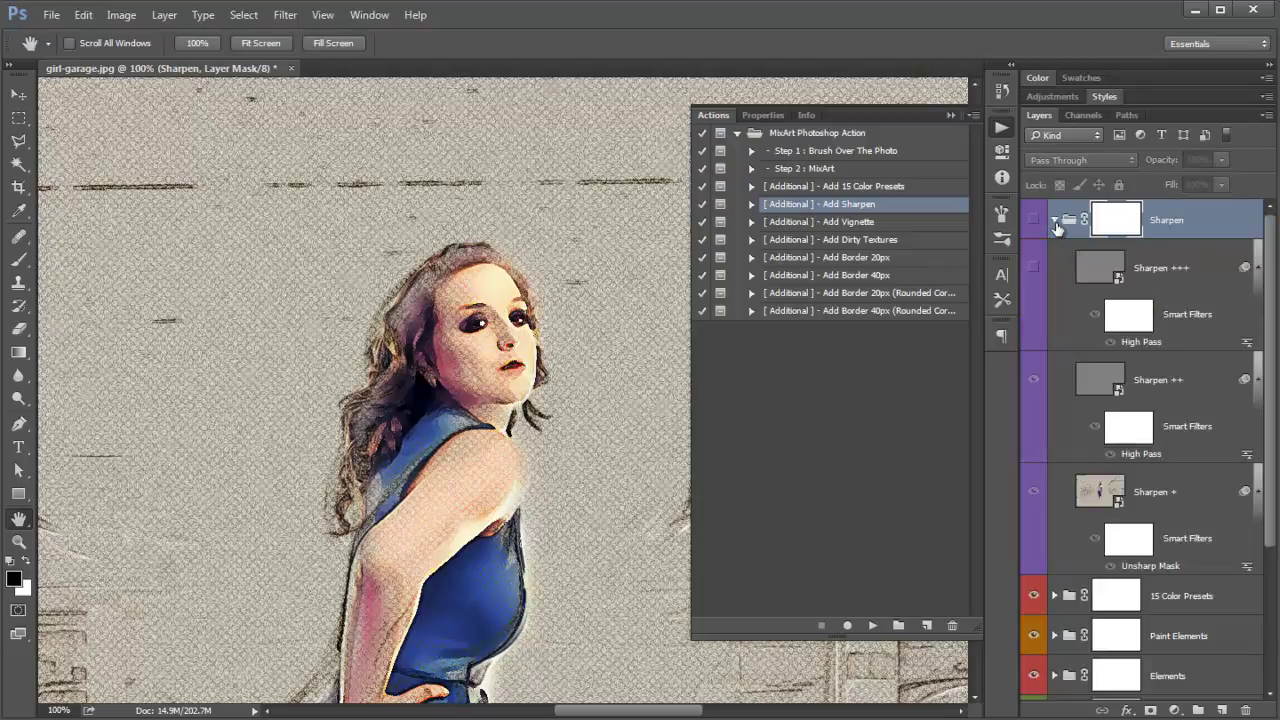
left_click(1034, 220)
left_click(1034, 268)
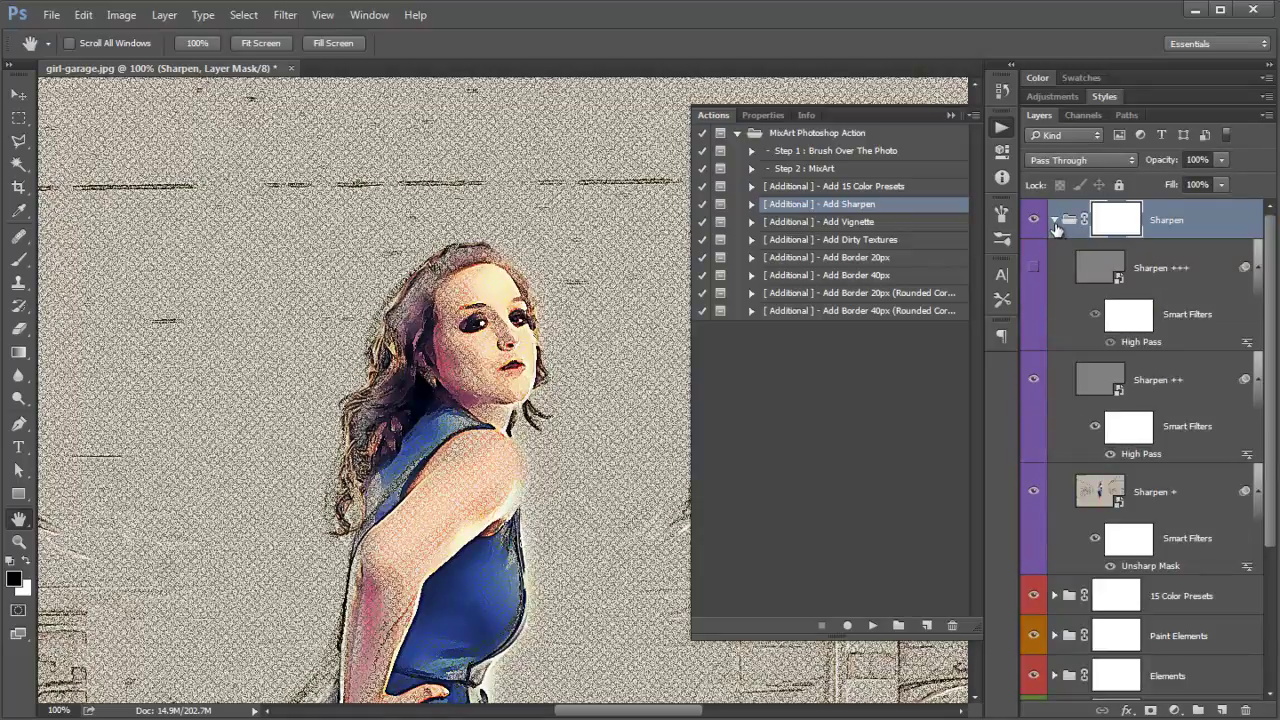
left_click(1055, 221)
Step: Zoom out, recentre on the woman, and select the Add Vignette action
left_click(452, 318, "alt")
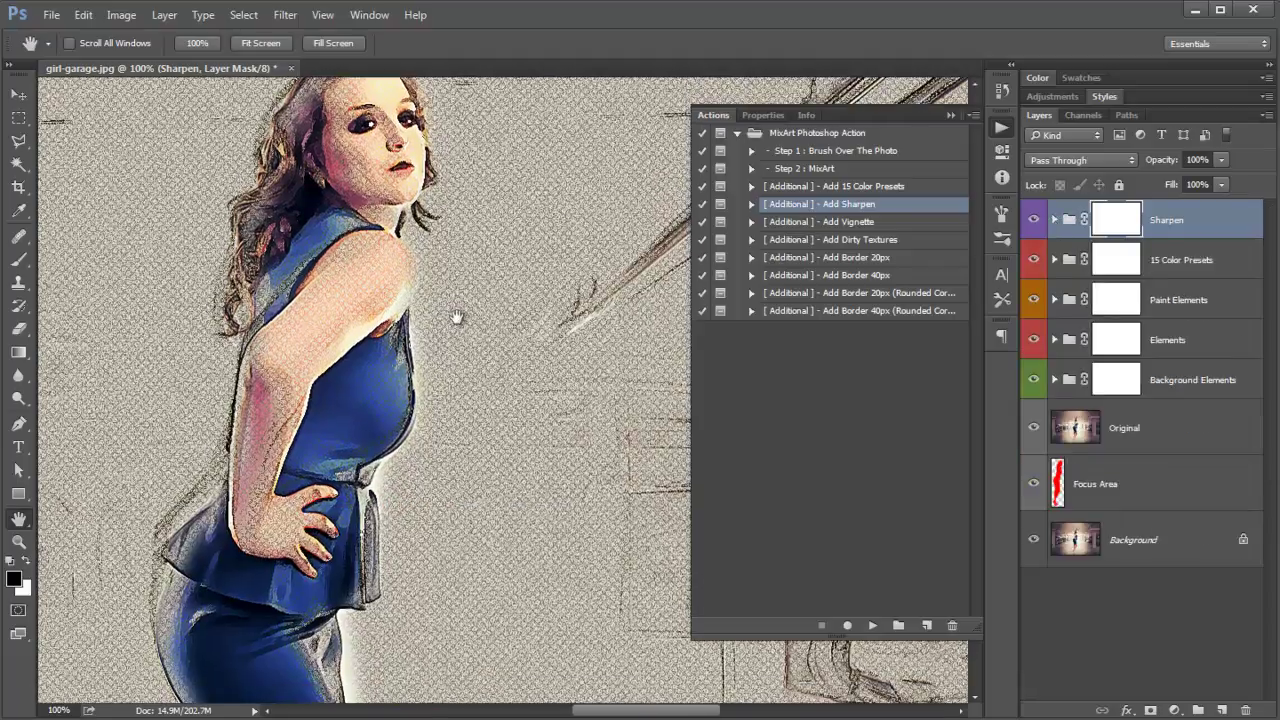
left_click_drag(449, 328, 565, 298)
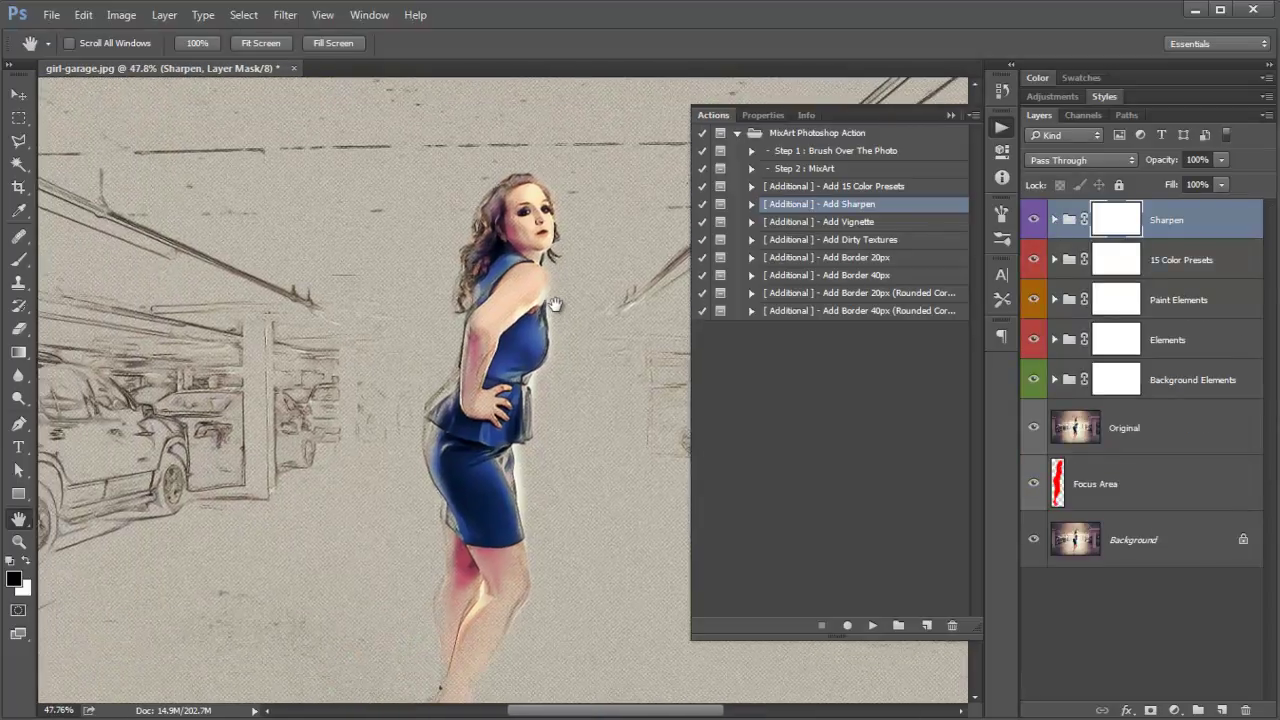
left_click(852, 224)
Step: Run Add Vignette and compare the Vignette group on and off, leaving it on
left_click(872, 625)
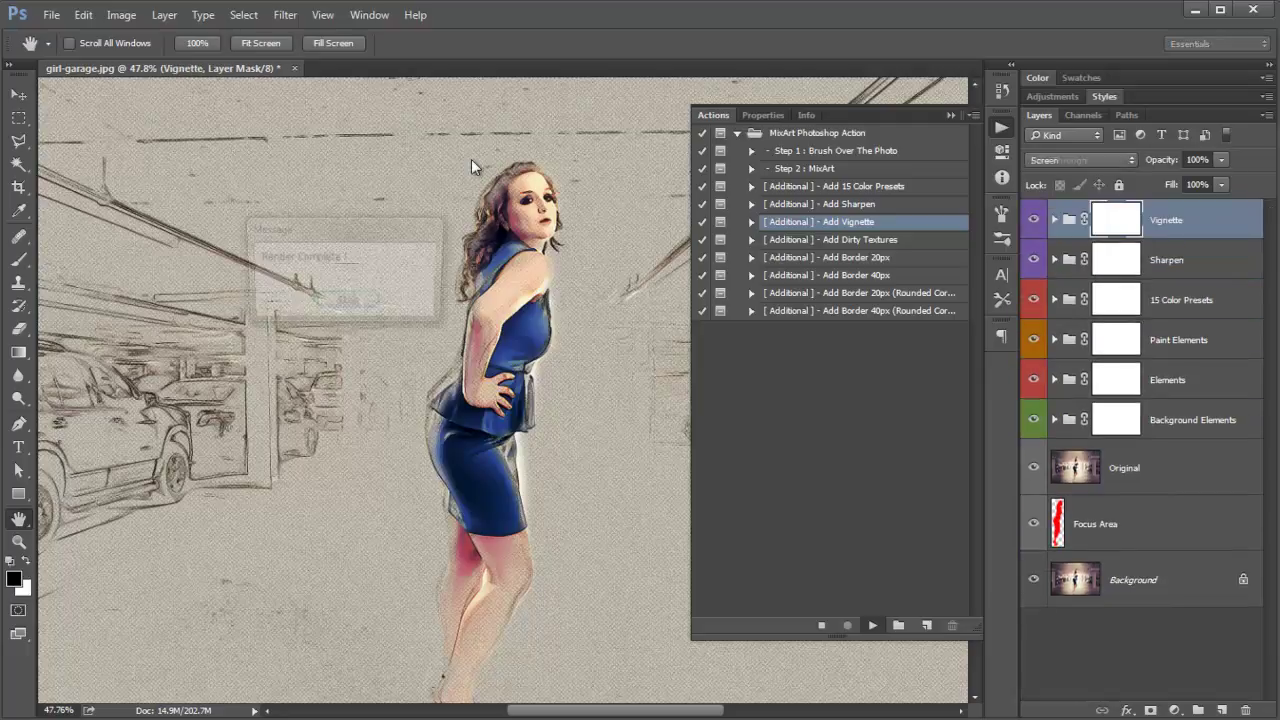
left_click(348, 303)
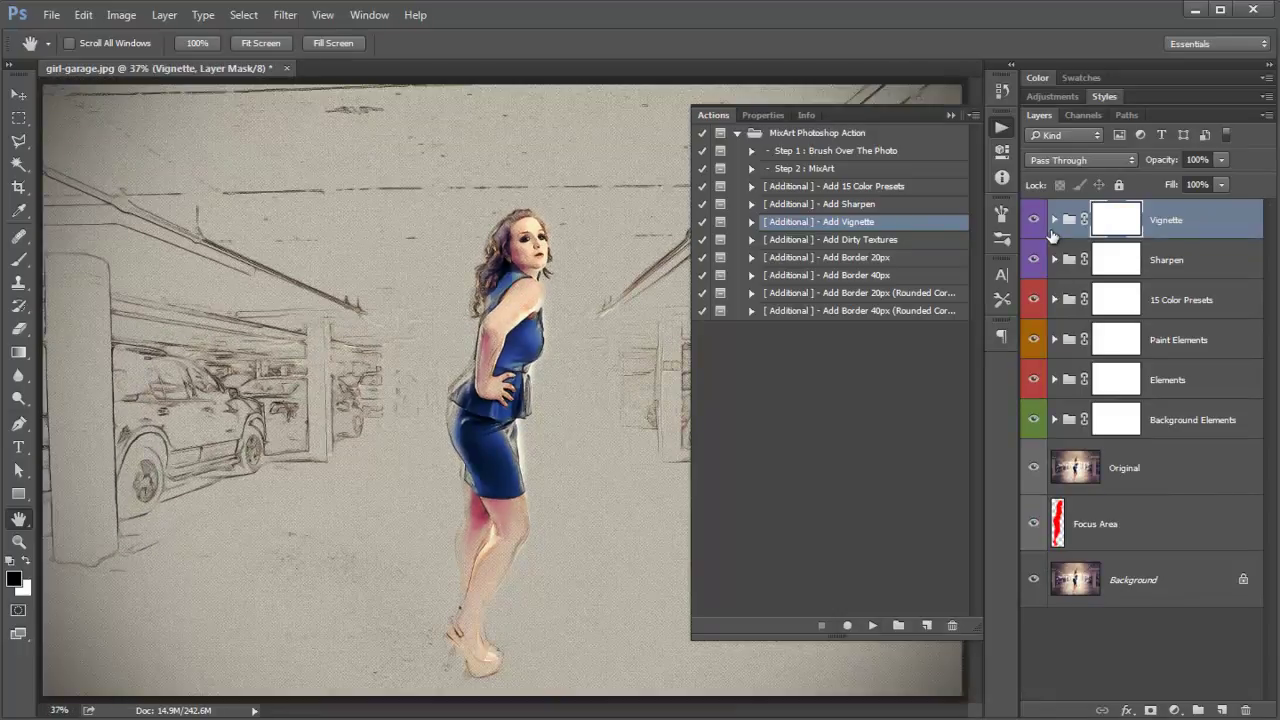
left_click(1032, 220)
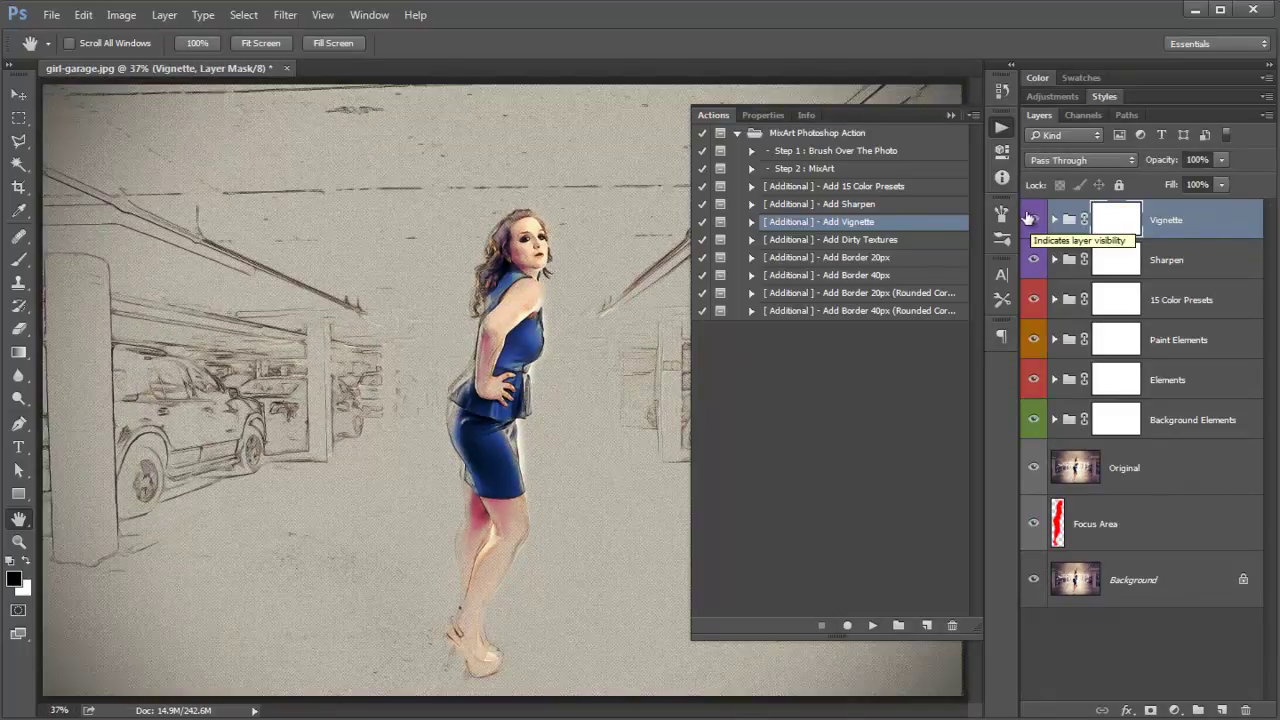
left_click(950, 115)
left_click(1032, 220)
left_click(1032, 220)
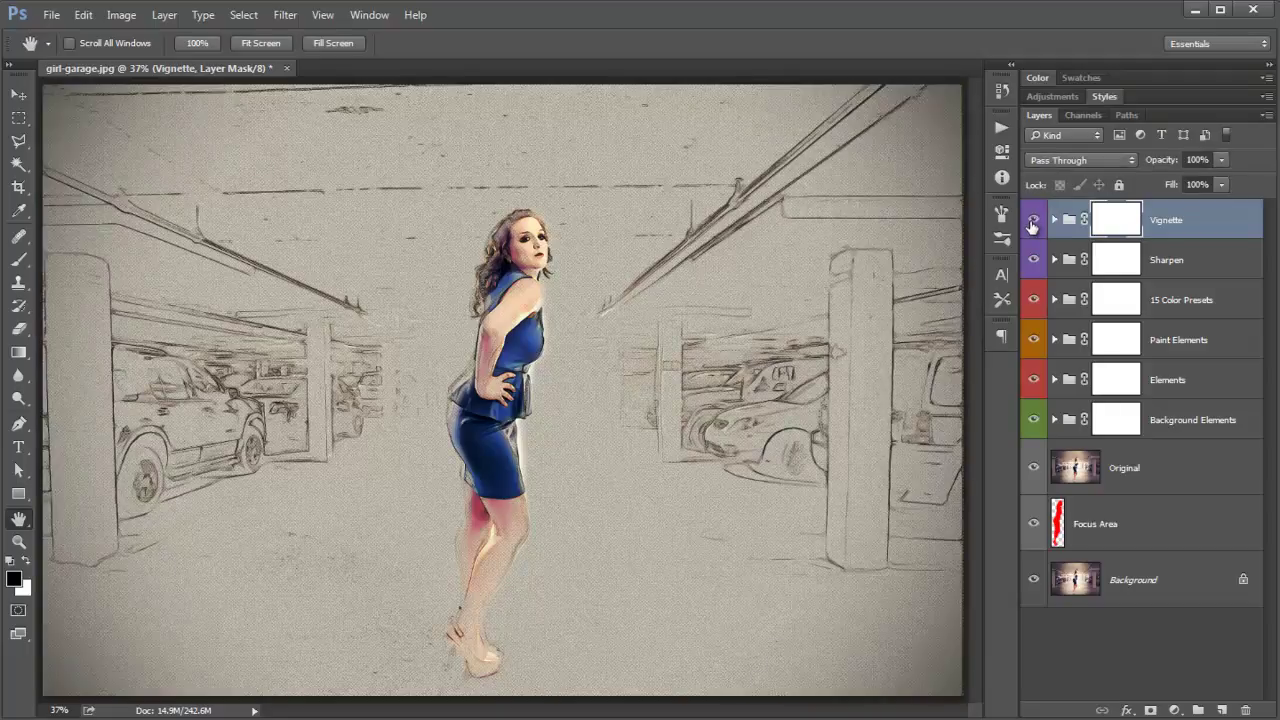
left_click(1032, 220)
left_click(1032, 220)
left_click(1001, 127)
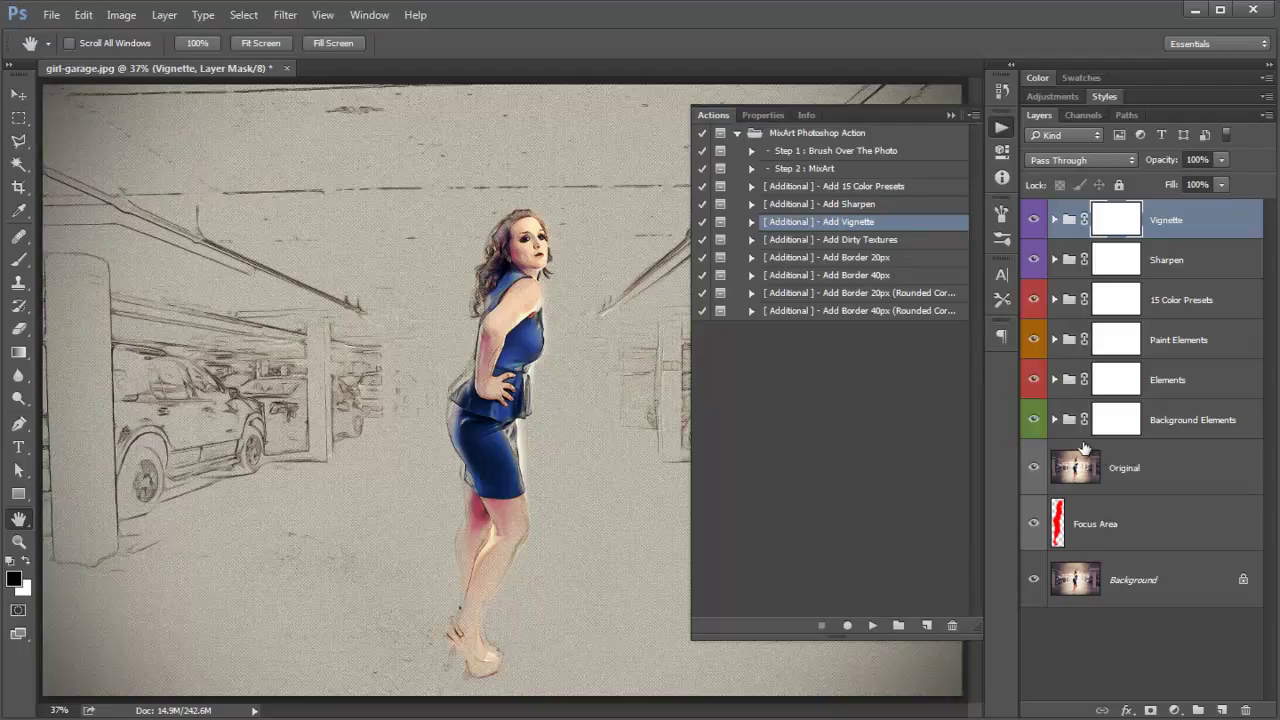
Step: Set the Change Solid Background Color fill in Background Elements to beige #d2c093
left_click(1054, 420)
scroll(1092, 458, "down", 1)
scroll(1099, 508, "down", 2)
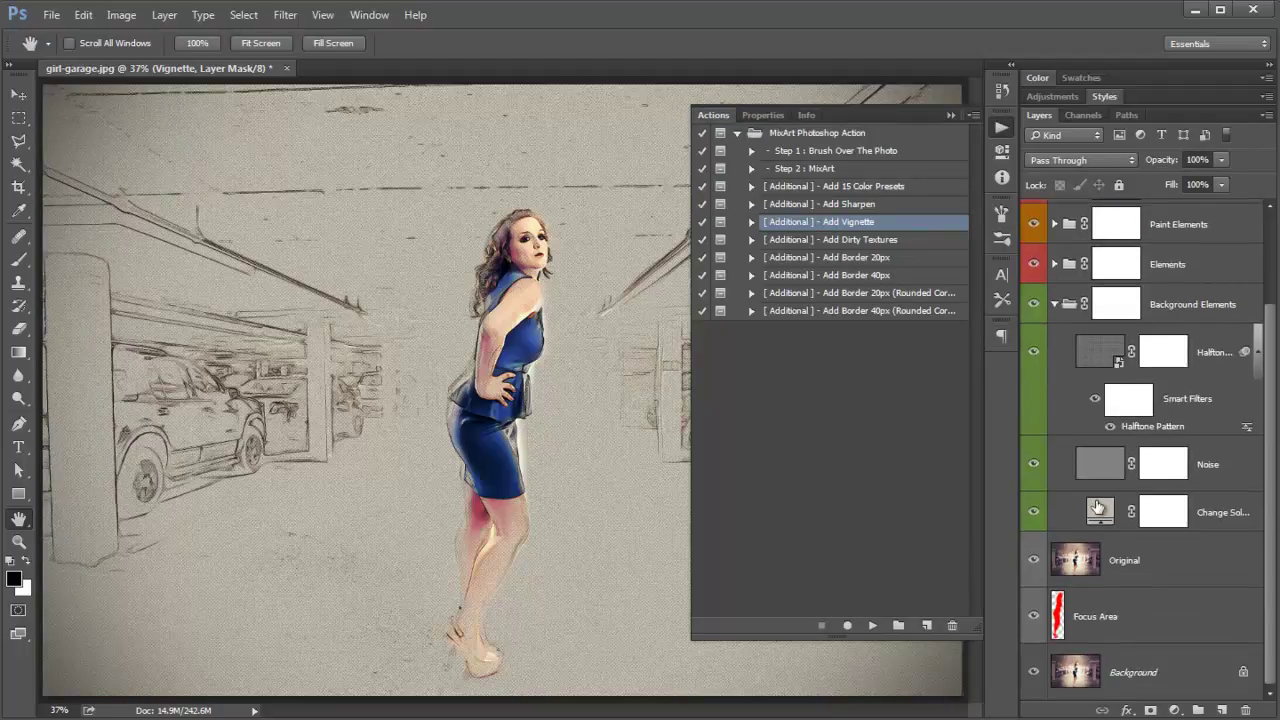
double_click(1100, 512)
left_click_drag(846, 286, 874, 262)
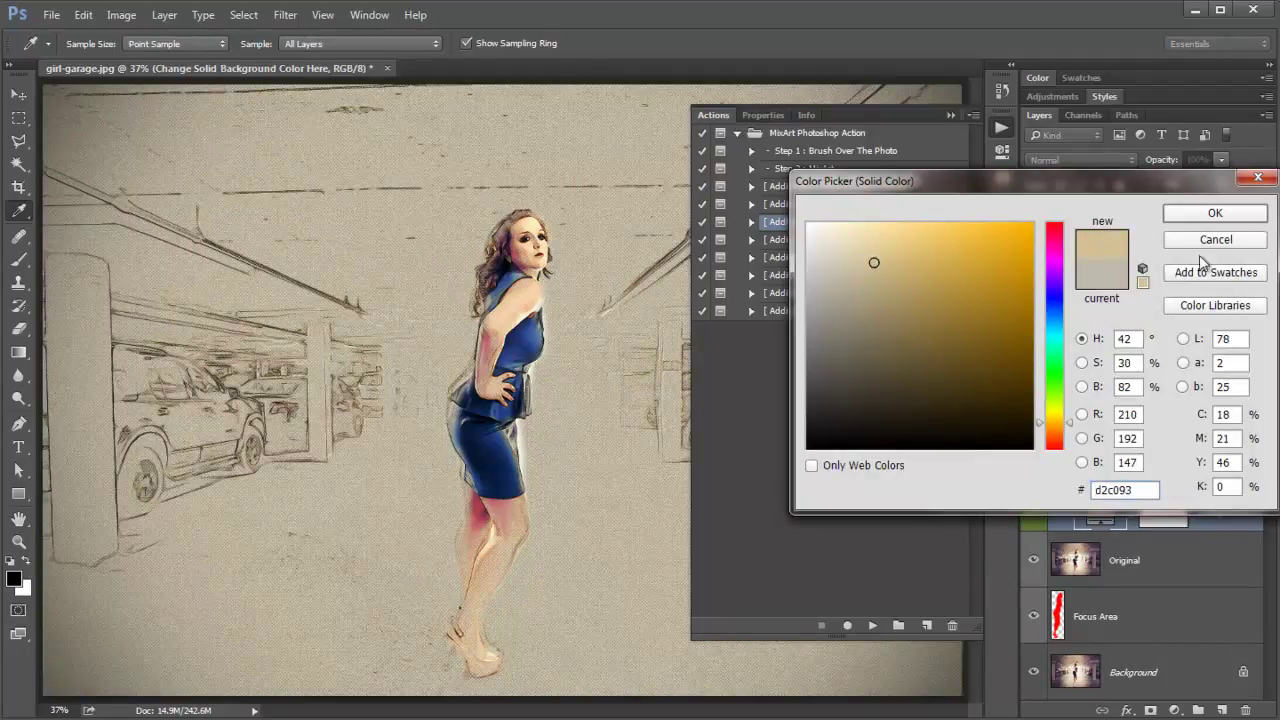
left_click(1215, 213)
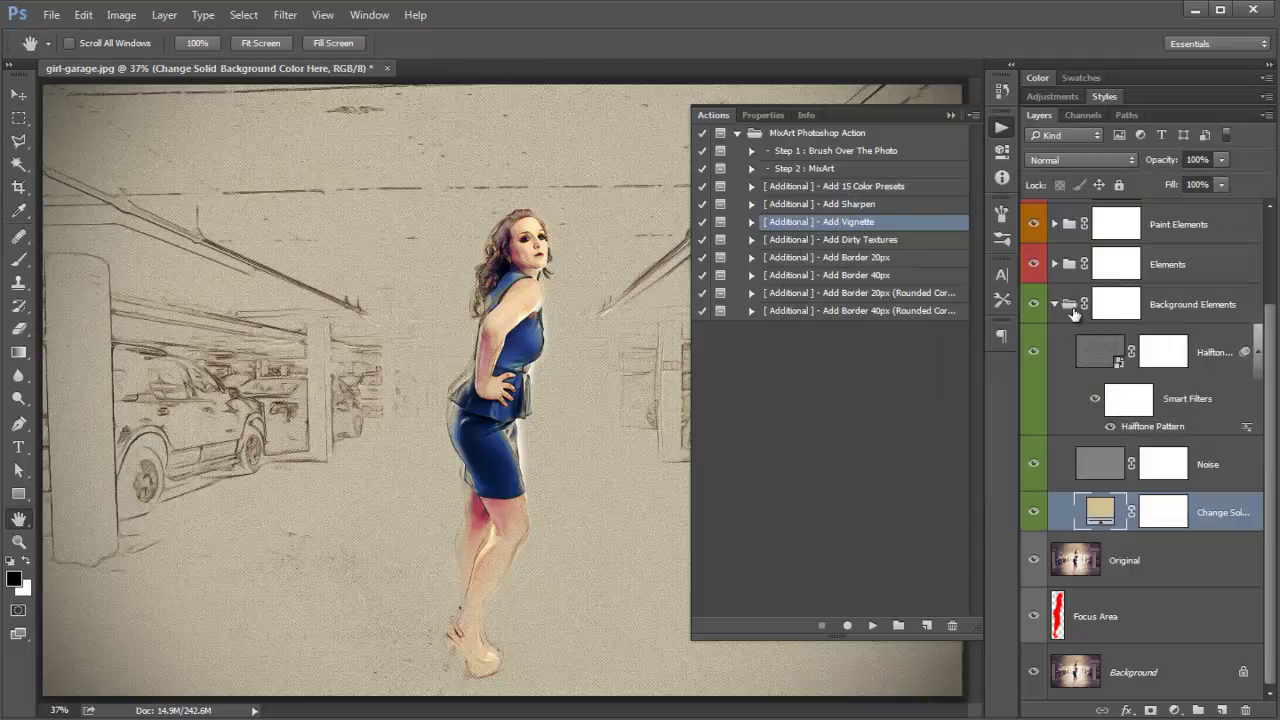